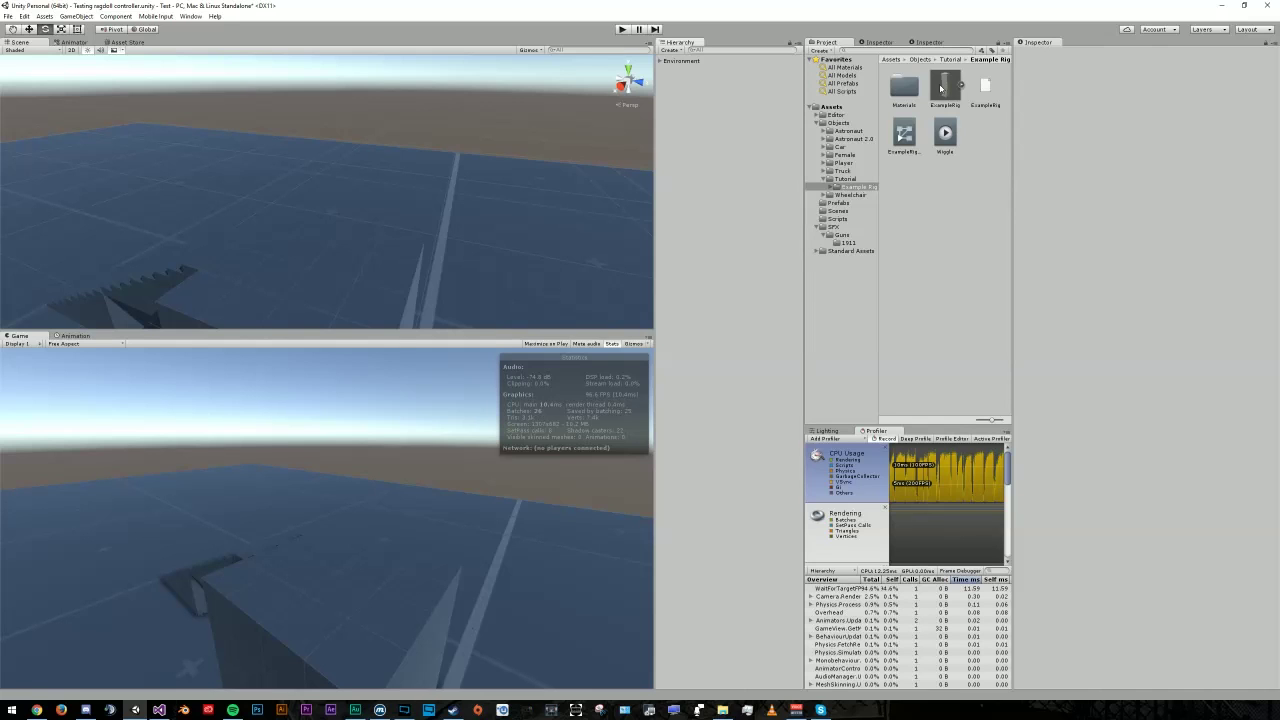
Step: Place the ExampleRig prefab into the Scene and frame the whole rig
left_click_drag(945, 88, 303, 289)
scroll(372, 264, "down", 3)
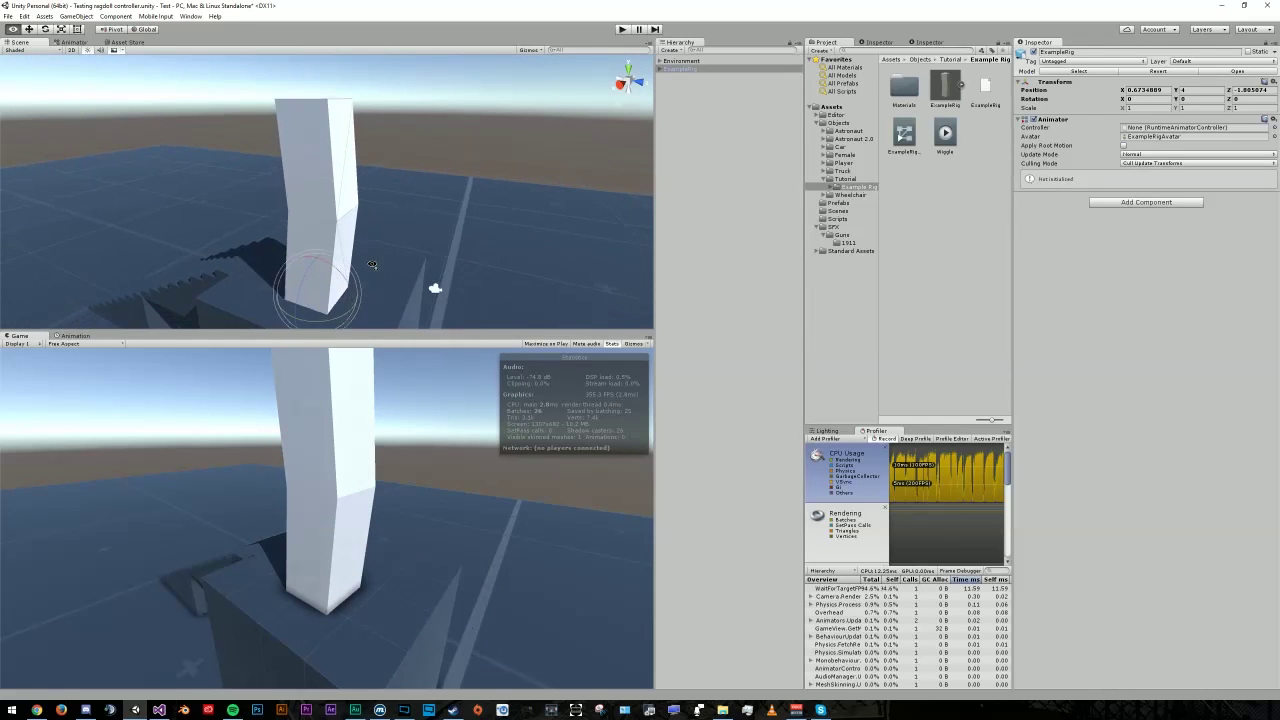
left_click_drag(434, 289, 416, 268, "alt")
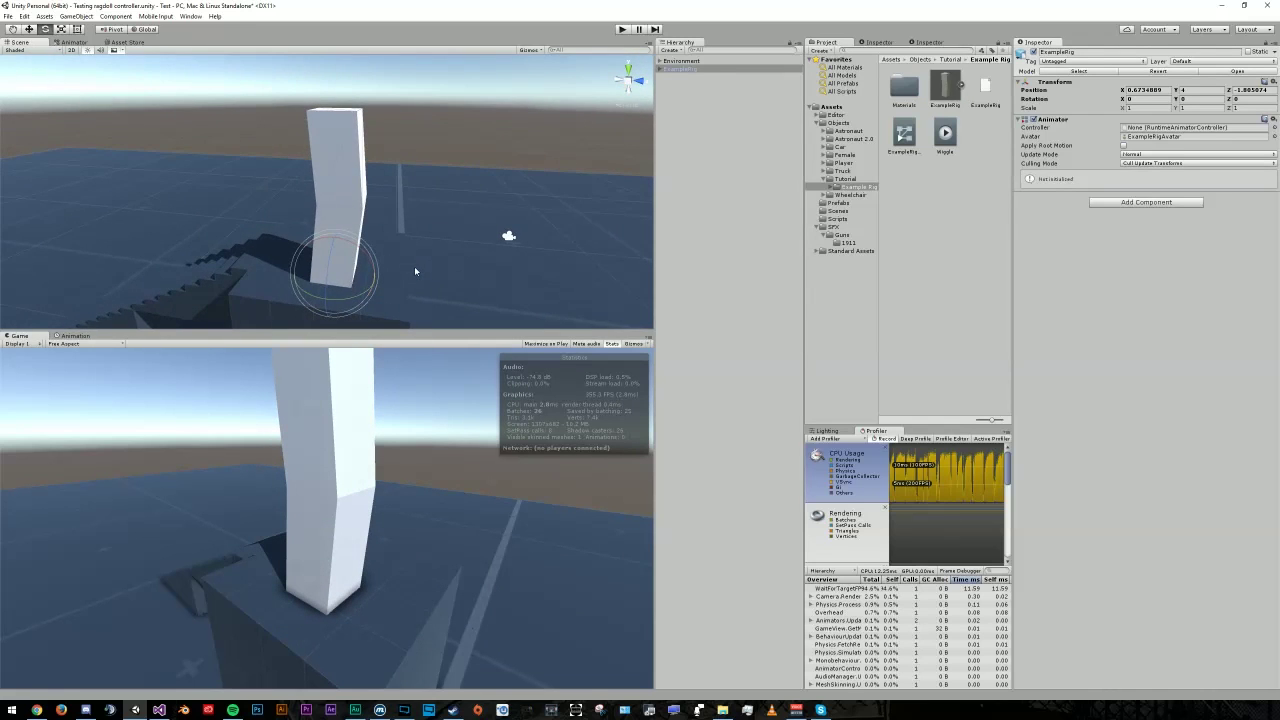
Step: Test-bend the upper bone Bone_001 in the rig, then undo the bend
left_click(661, 69)
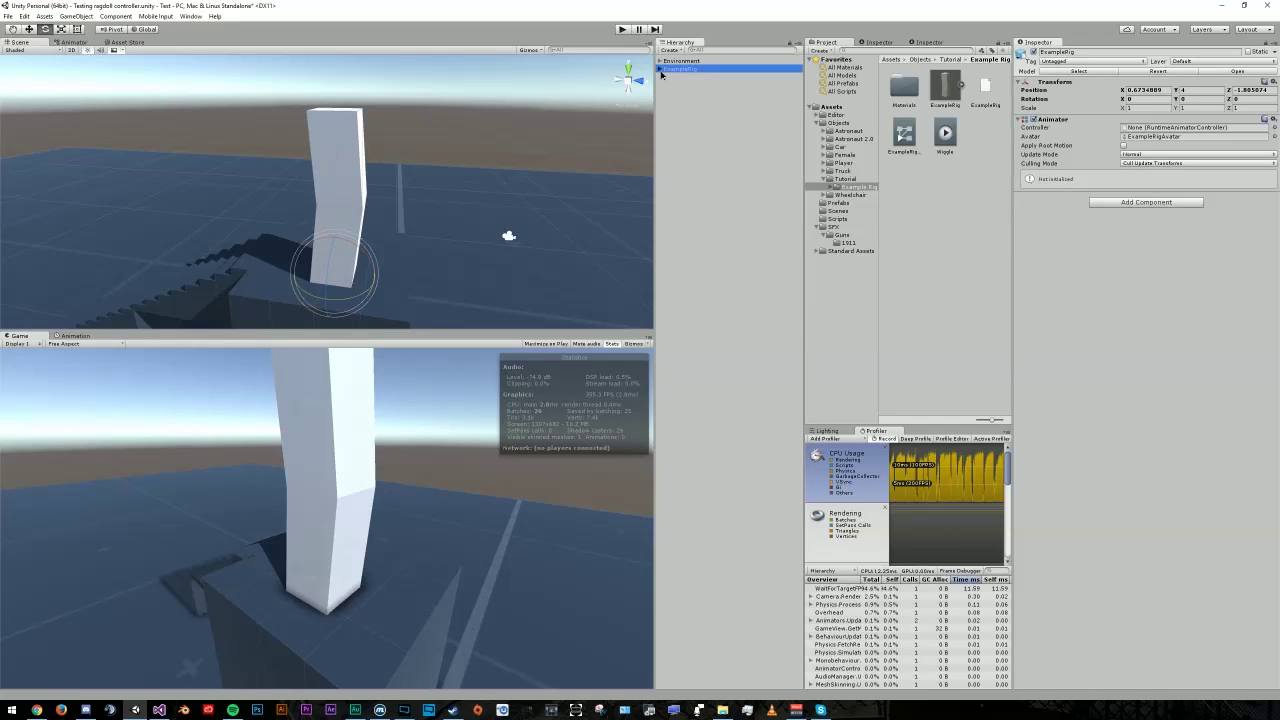
left_click(667, 77)
left_click(683, 85)
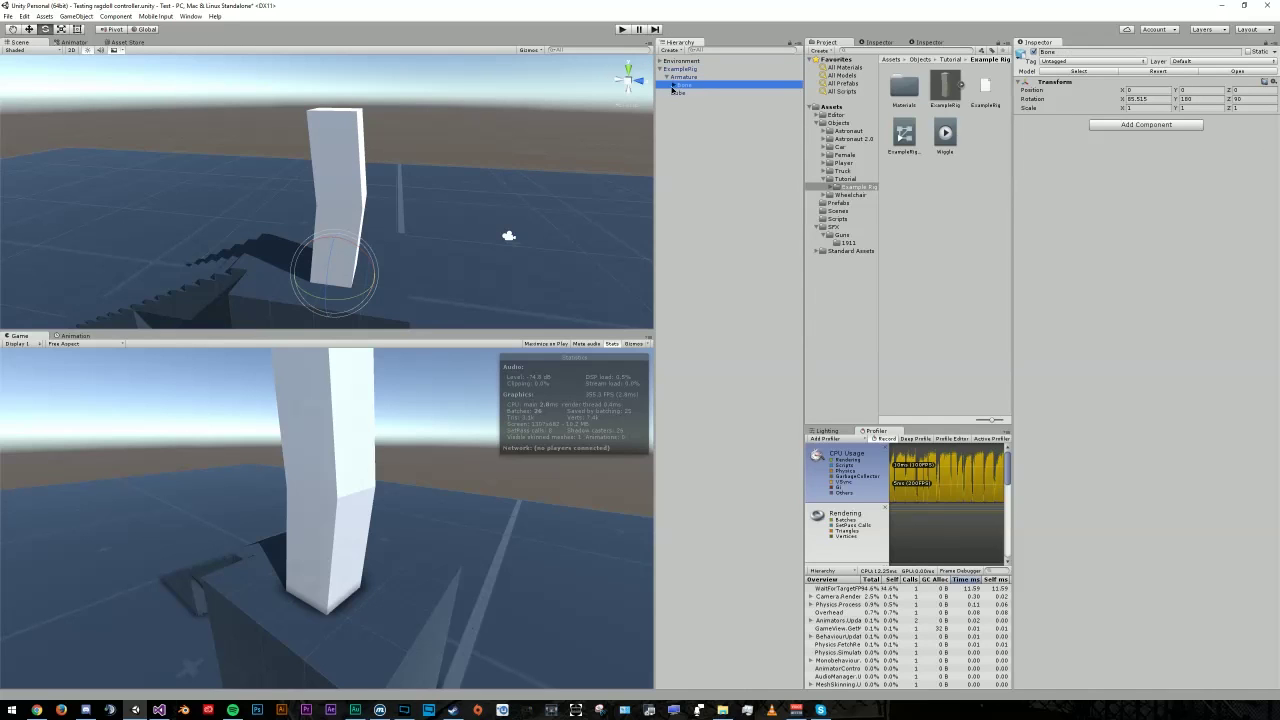
left_click(673, 85)
left_click(698, 93)
mouse_move(383, 181)
left_mouse_down()
mouse_move(388, 200)
mouse_move(378, 175)
left_mouse_up()
key("ctrl+z")
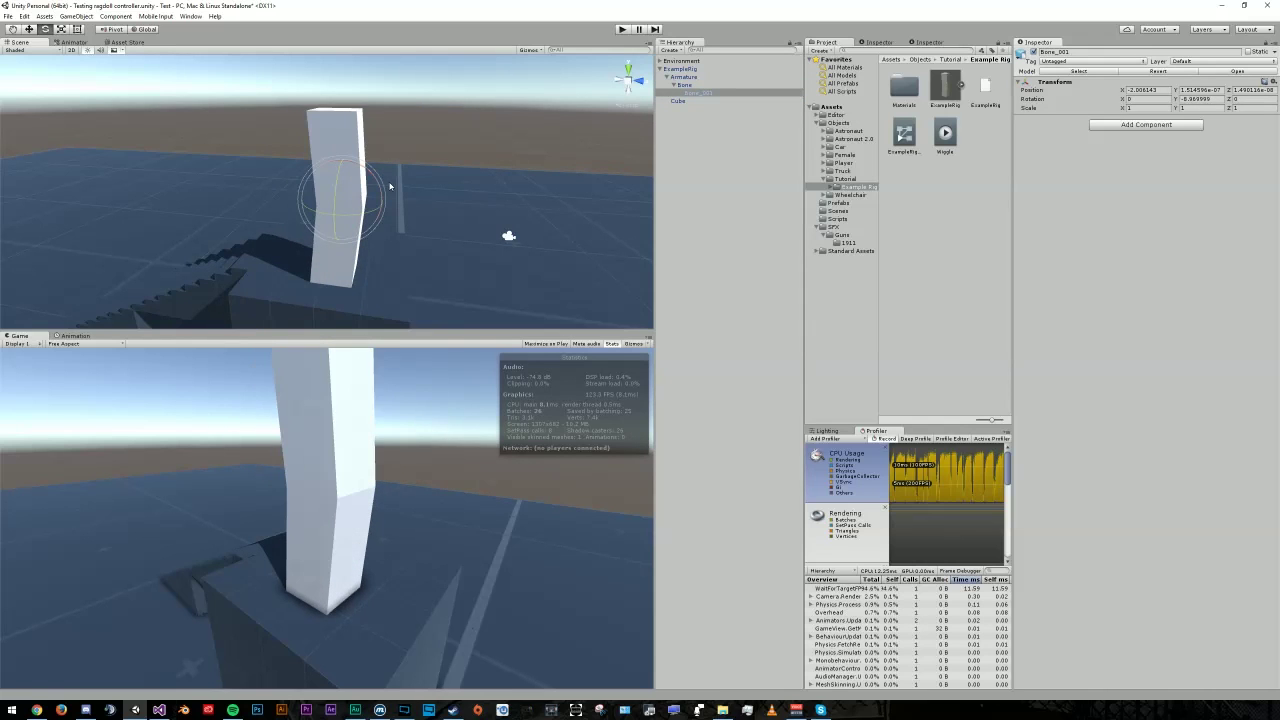
Step: Rename ExampleRig to 'Ragdoll' in the Hierarchy
left_click(680, 70)
left_click(661, 69)
left_click(680, 70)
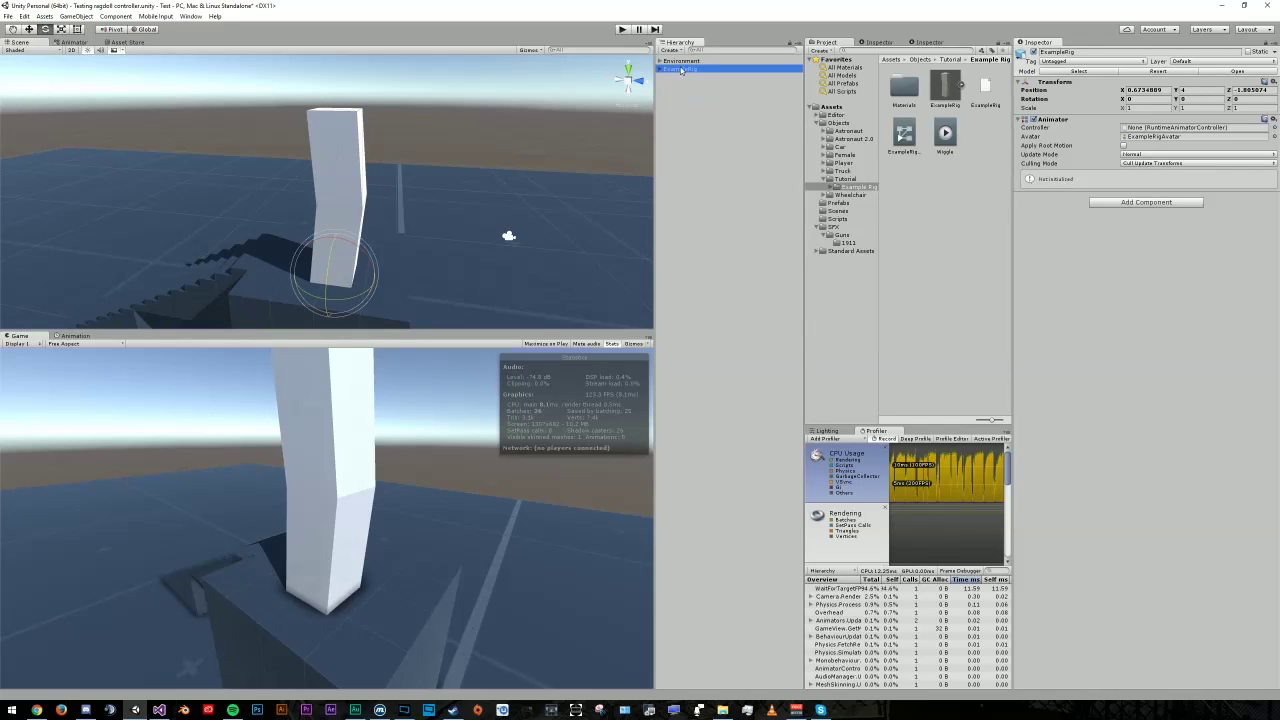
type("Ragdoll")
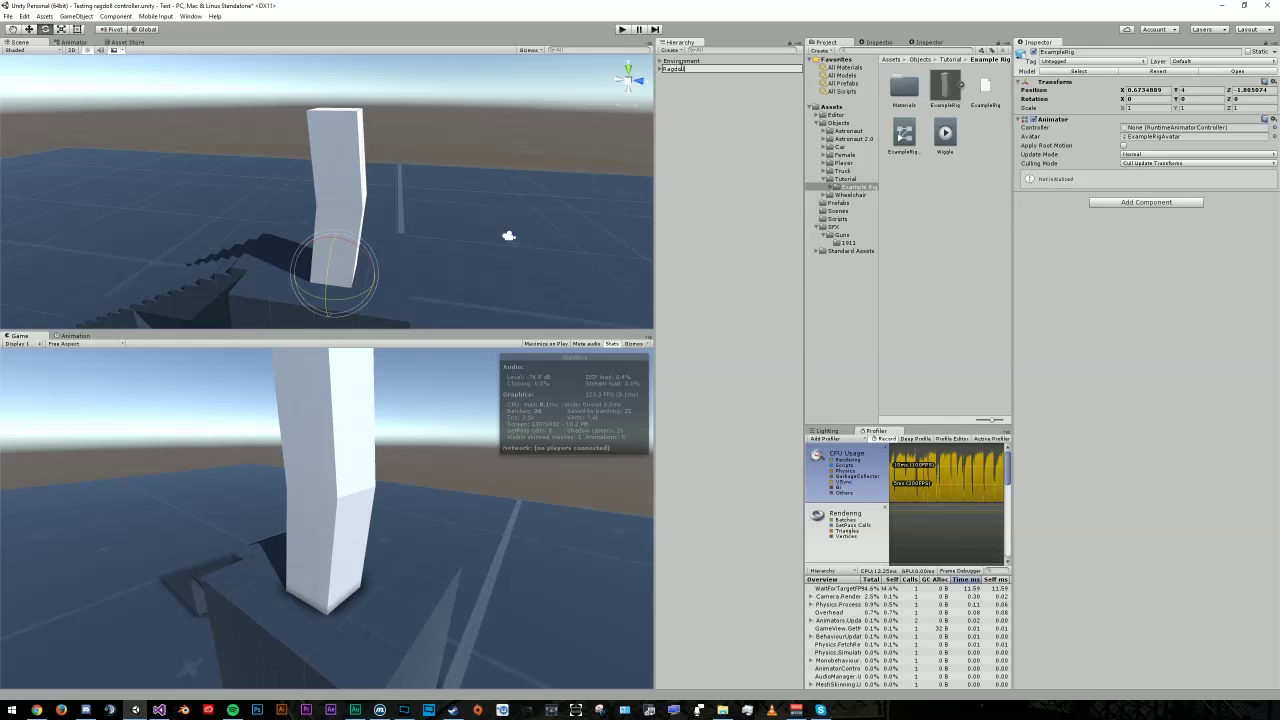
key("Return")
Step: Create an empty GameObject from Ragdoll's context menu and move it to the top level
right_click(681, 70)
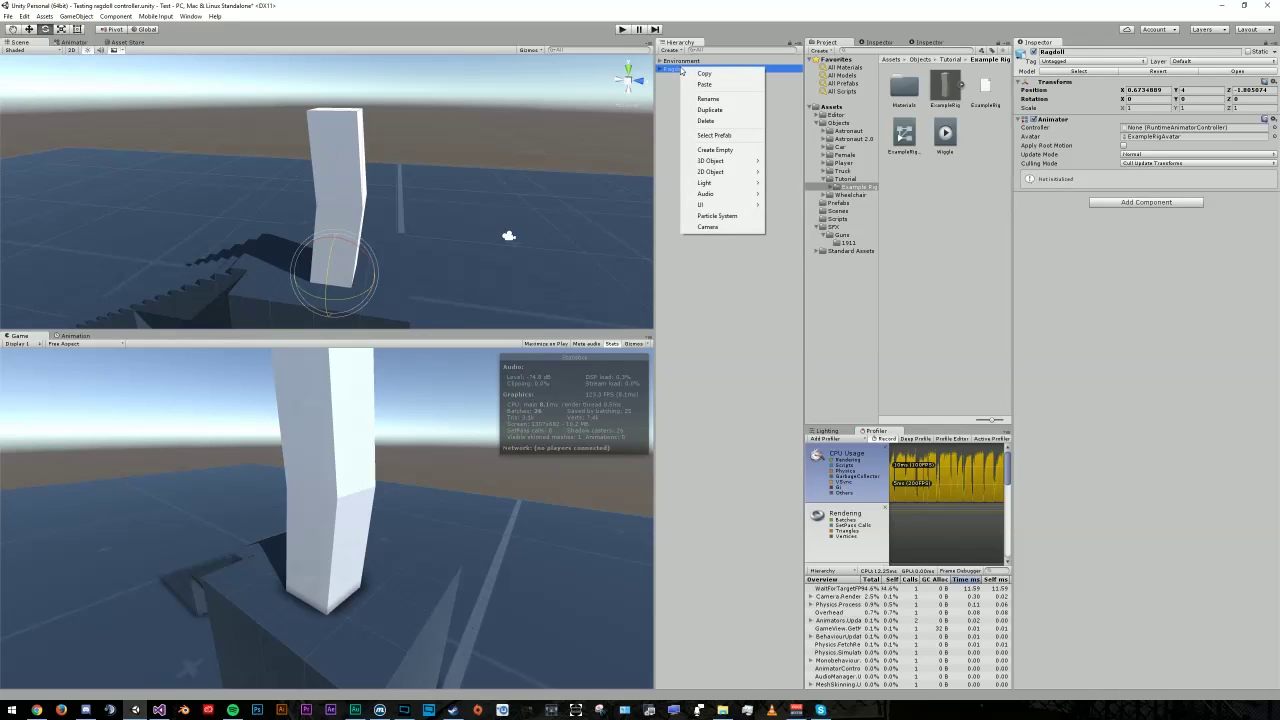
left_click(716, 150)
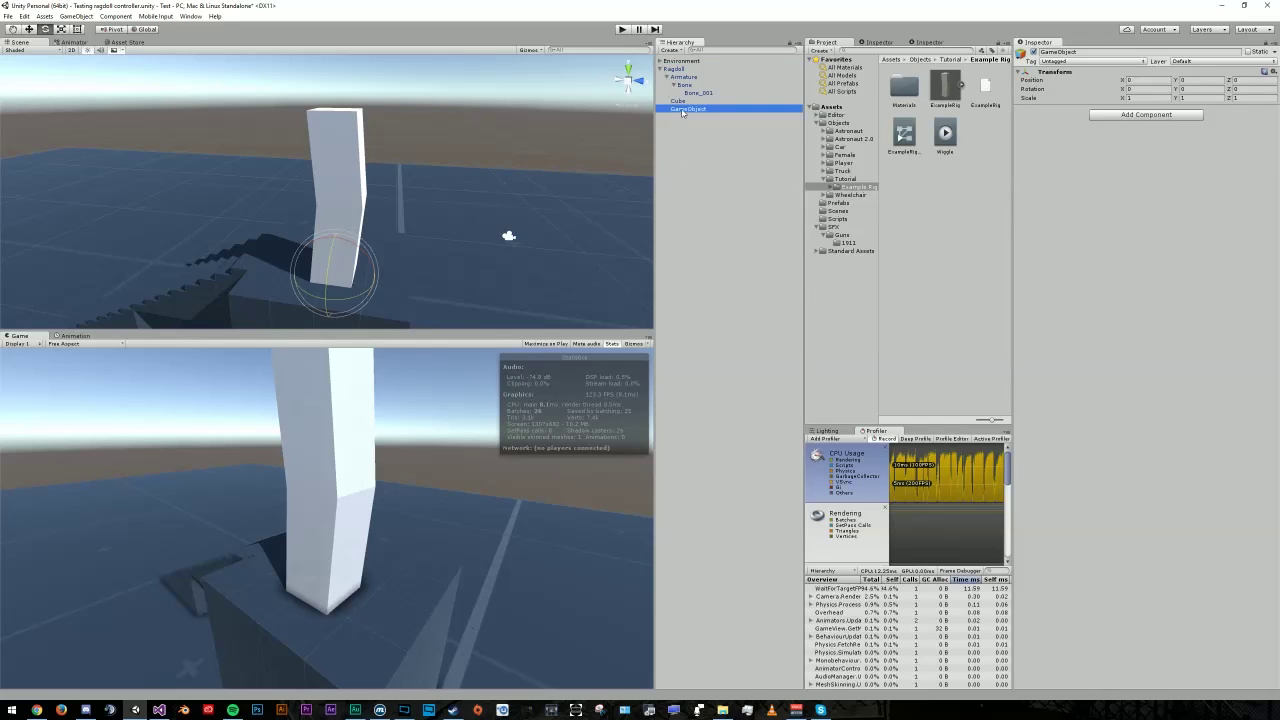
left_click(688, 122)
left_click_drag(698, 110, 688, 70)
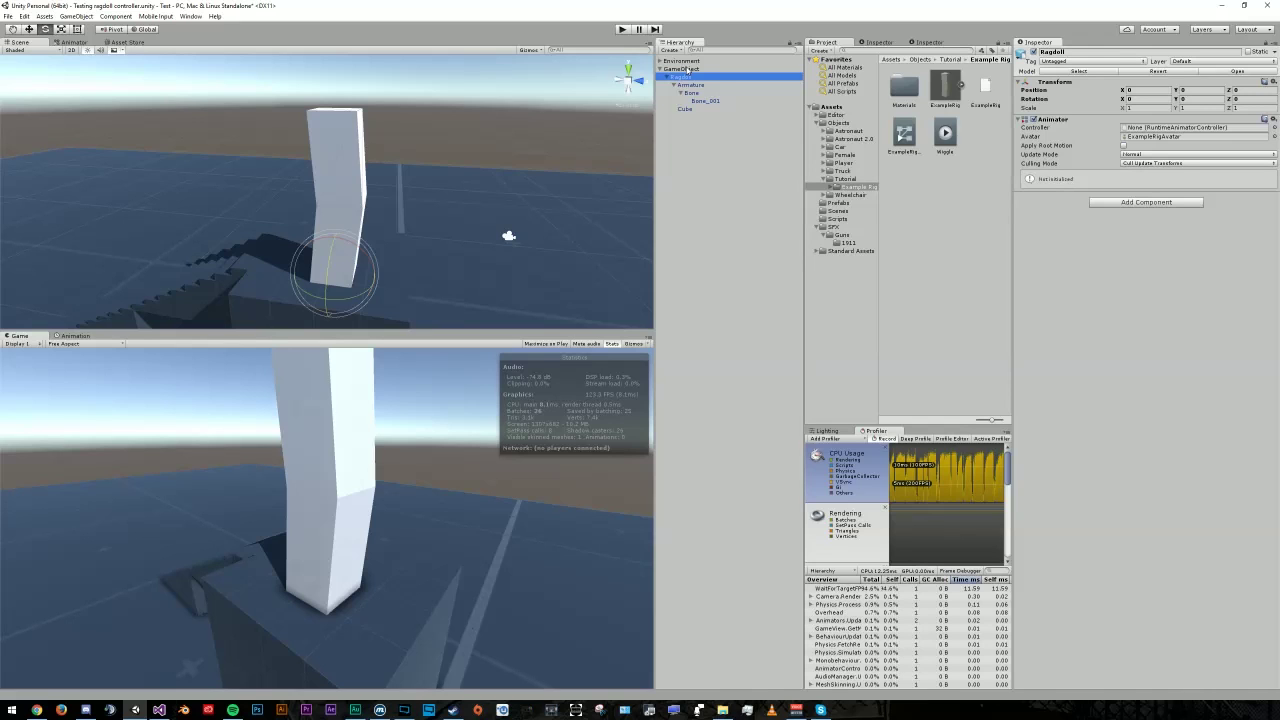
Step: Rename the empty parent object to 'EXAMPLE ACTIVE RAGDOLL'
left_click(689, 69)
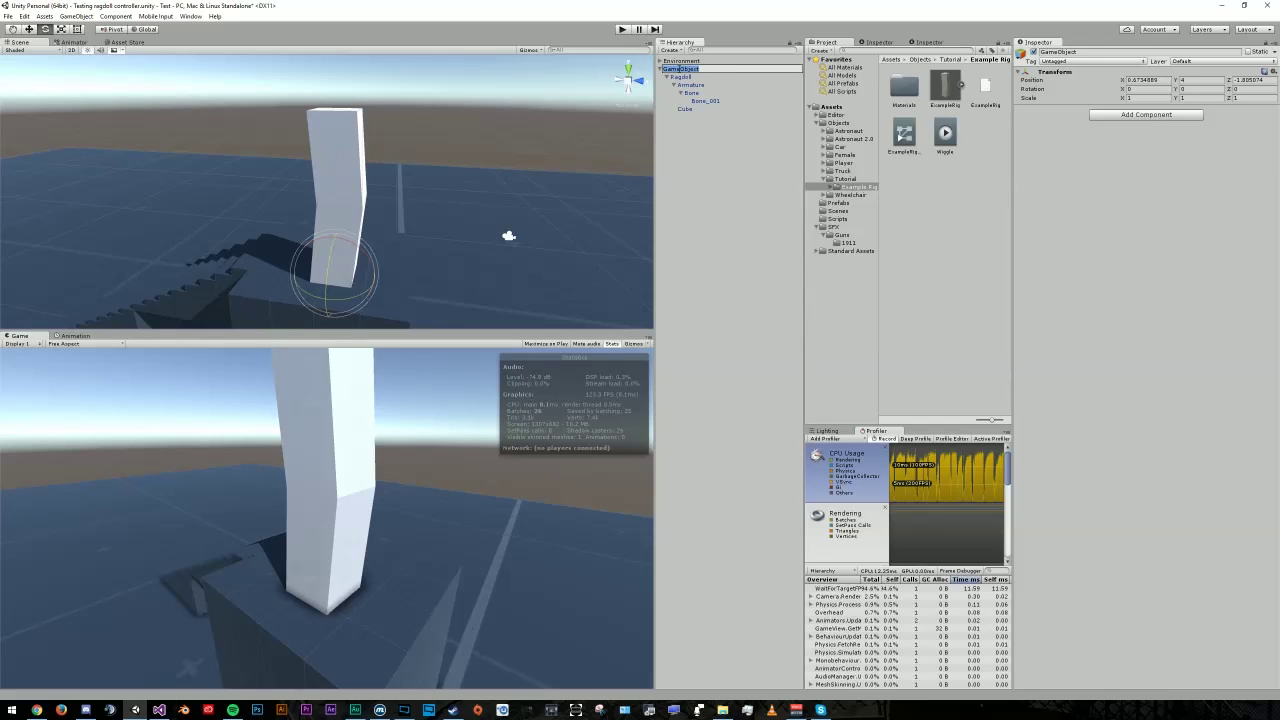
type("EXAMPLE ACTIVE RAGDOLL")
key("Return")
Step: Duplicate the Ragdoll and name the copy 'Static Animator'
left_click(681, 77)
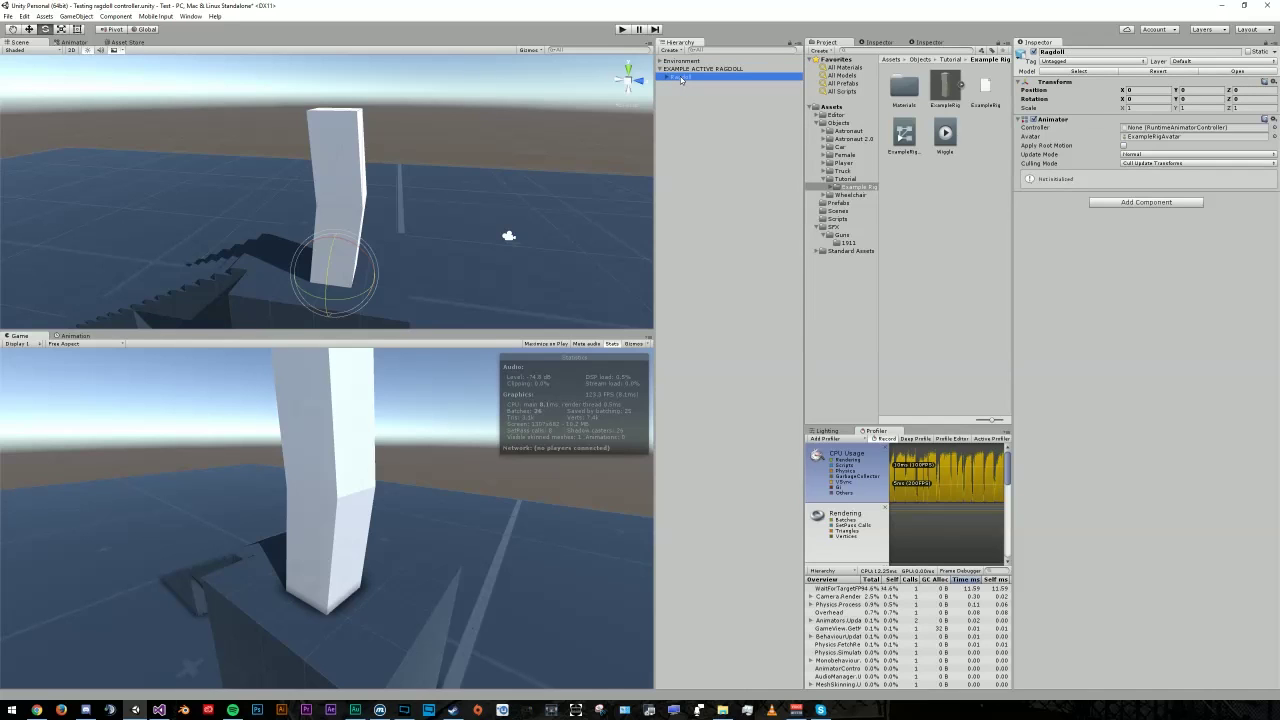
key("ctrl+d")
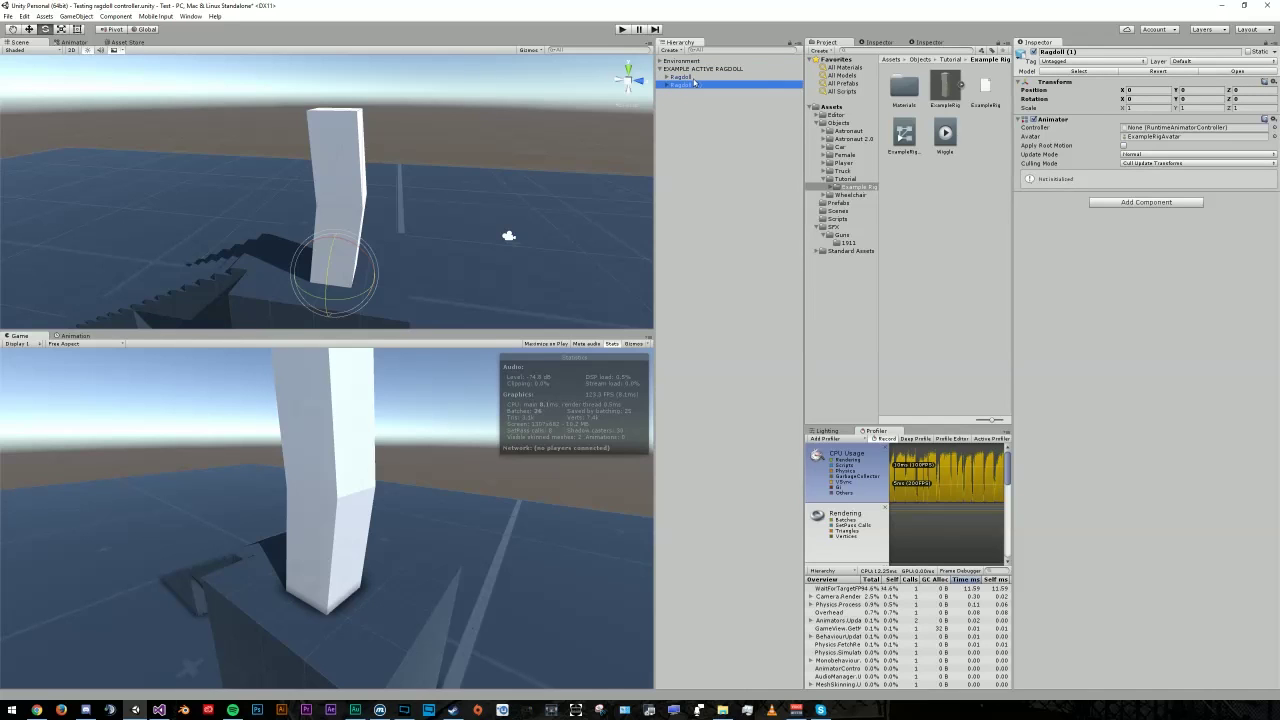
left_click(693, 86)
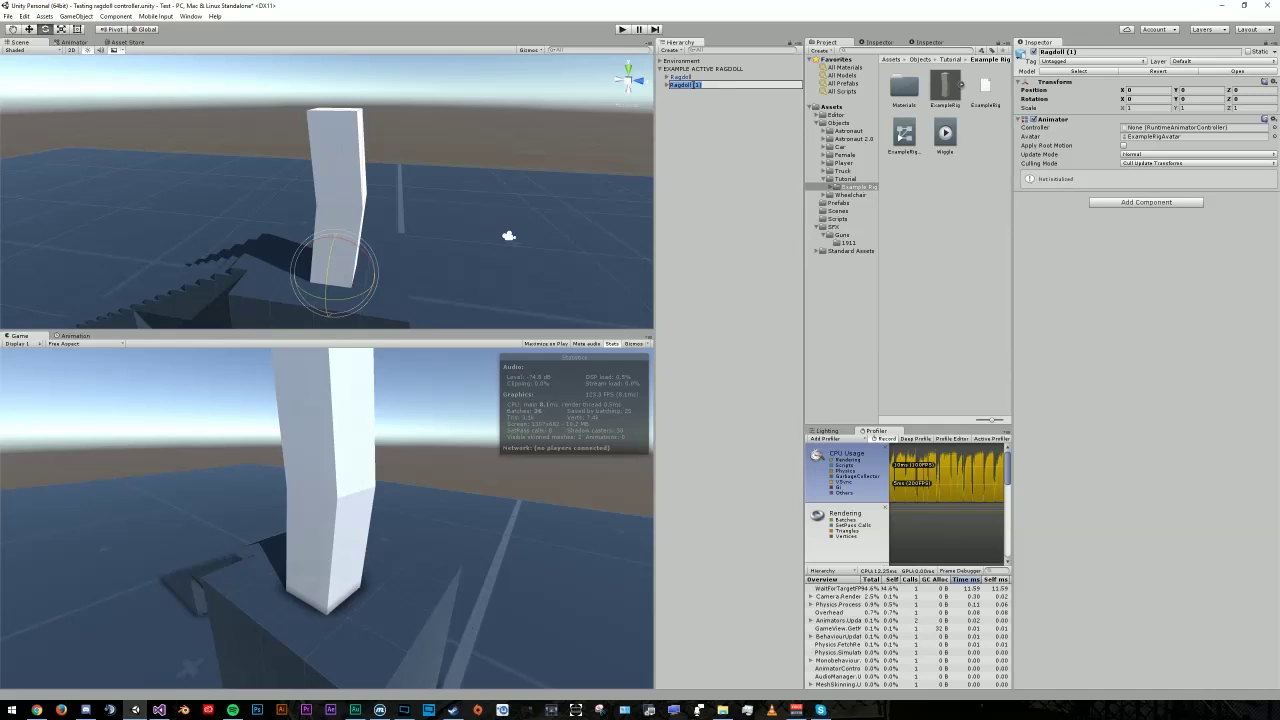
type("Static Animator")
key("Return")
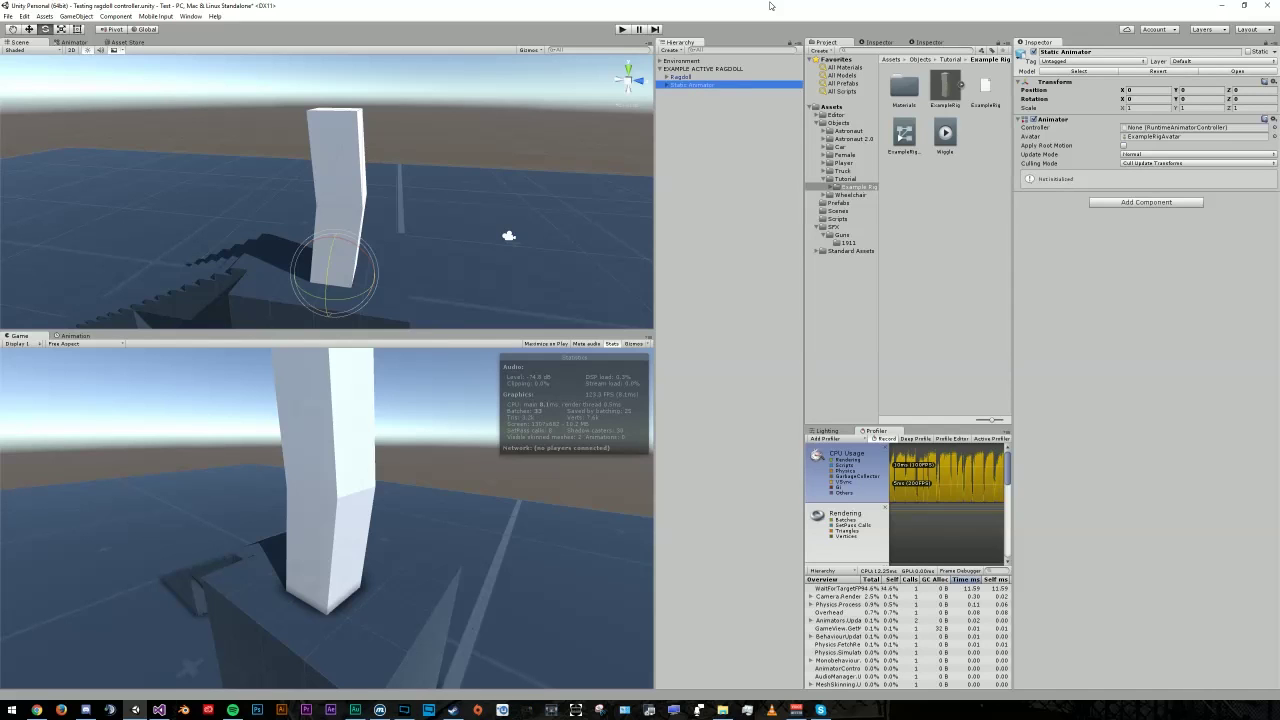
Step: Slide Static Animator sideways along X and apply the Orange material to it
left_click_drag(499, 212, 344, 240, "alt")
key("w")
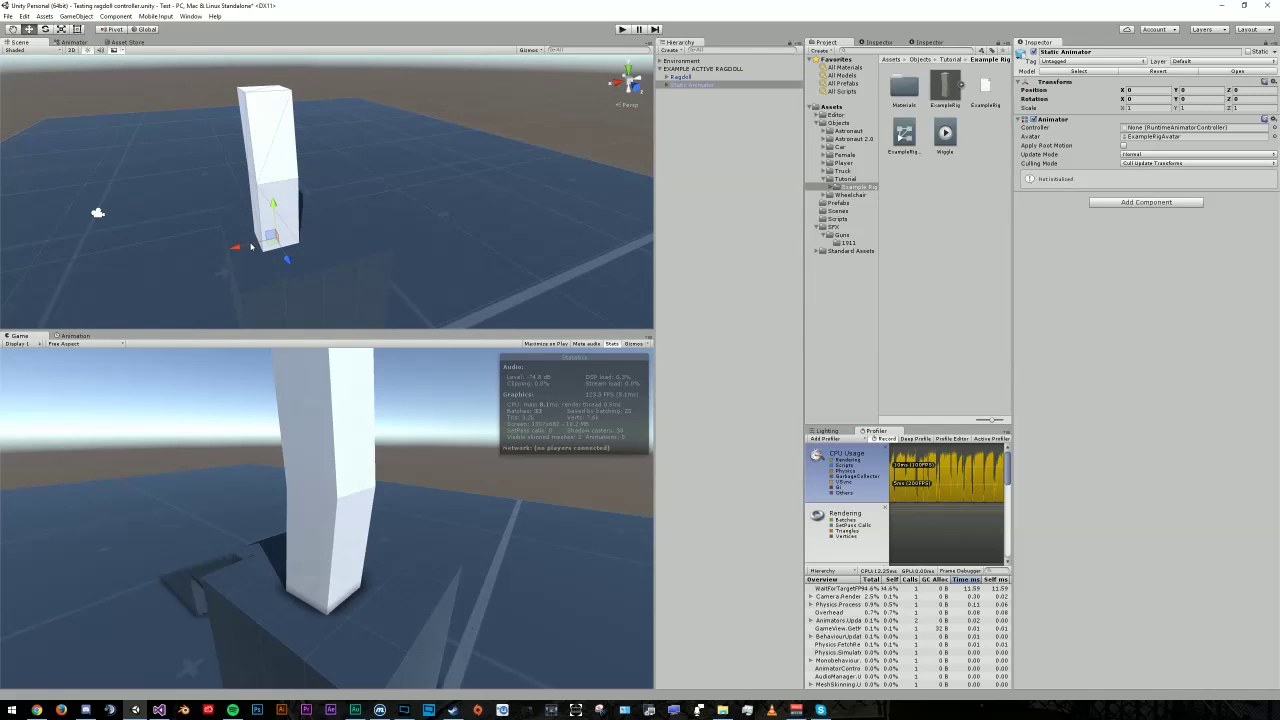
left_click_drag(250, 246, 361, 230)
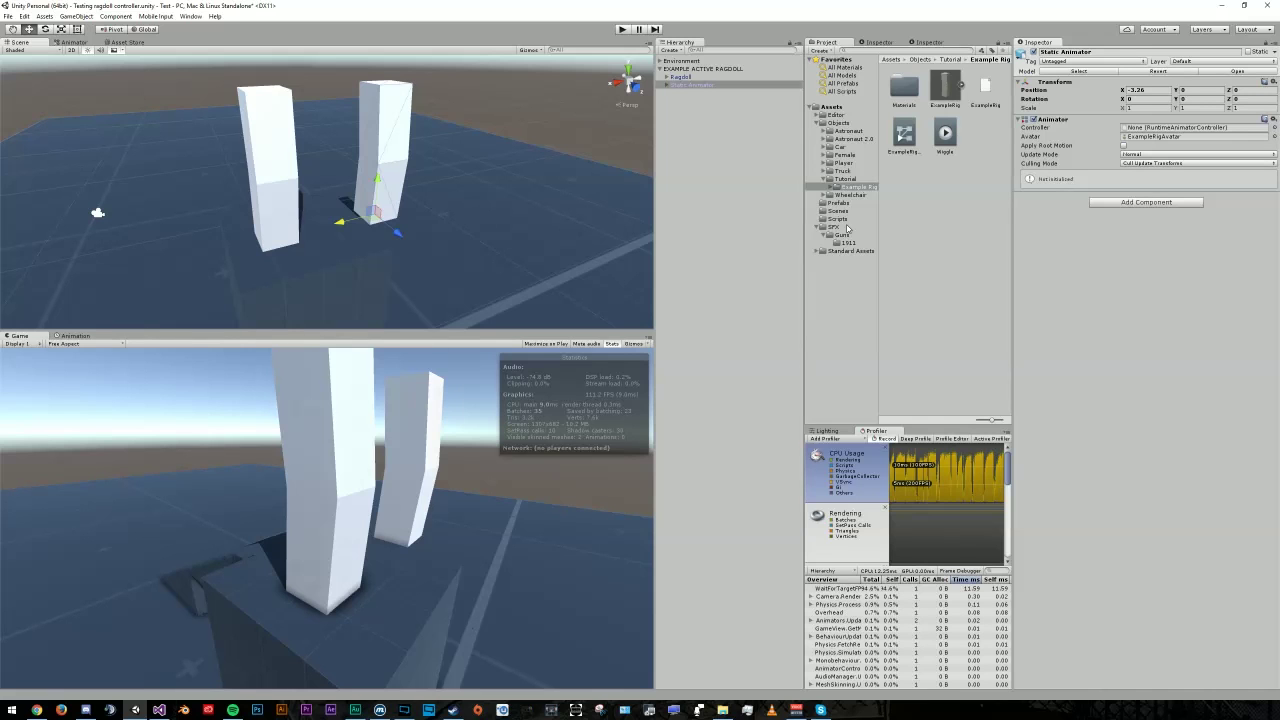
left_click(845, 67)
left_click_drag(902, 385, 447, 186)
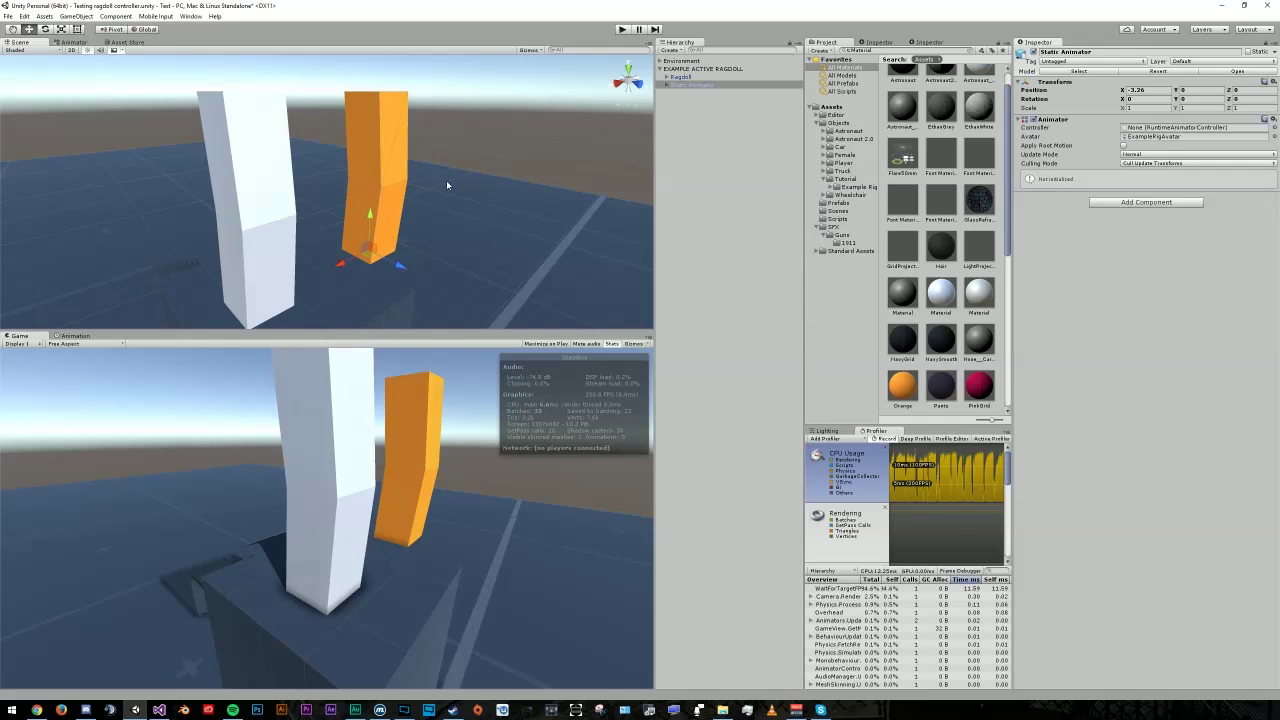
Step: Select Bone and Bone_001 in the Ragdoll and add a Rigidbody to both
left_click_drag(446, 180, 500, 182, "alt")
left_click(666, 76)
left_click(673, 85)
left_click(692, 93)
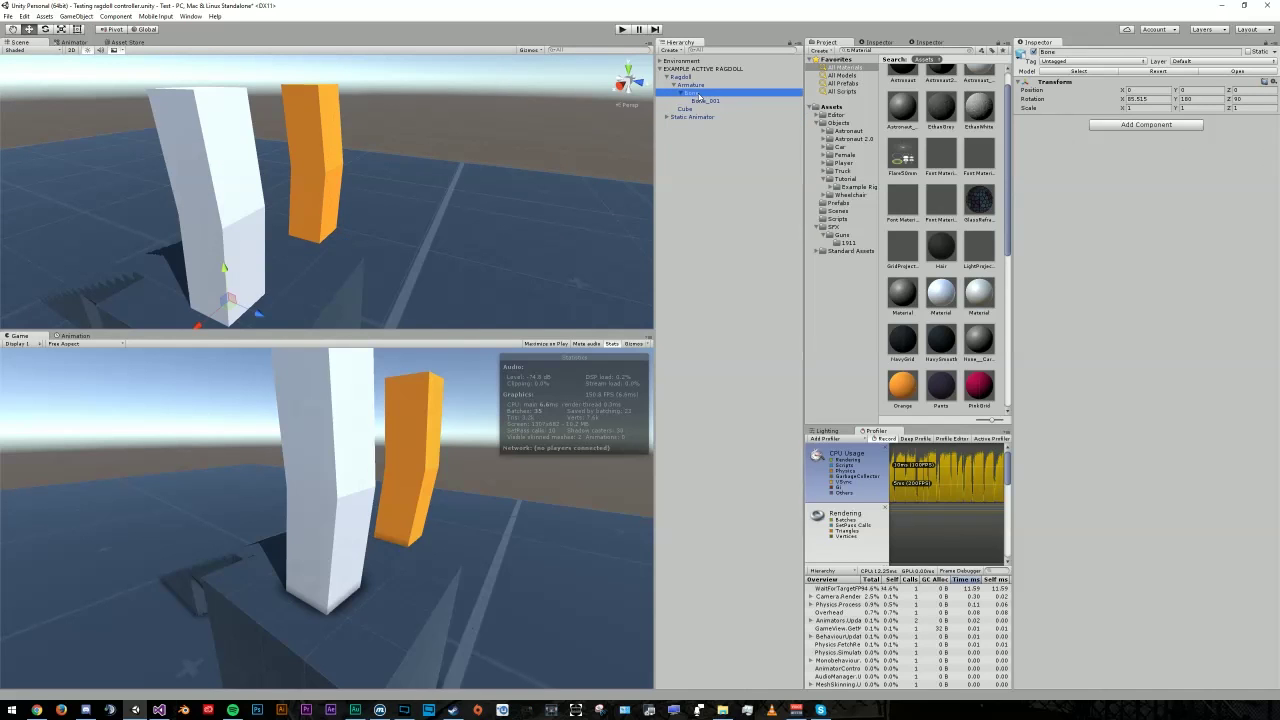
left_click(705, 101, "ctrl")
left_click(1147, 124)
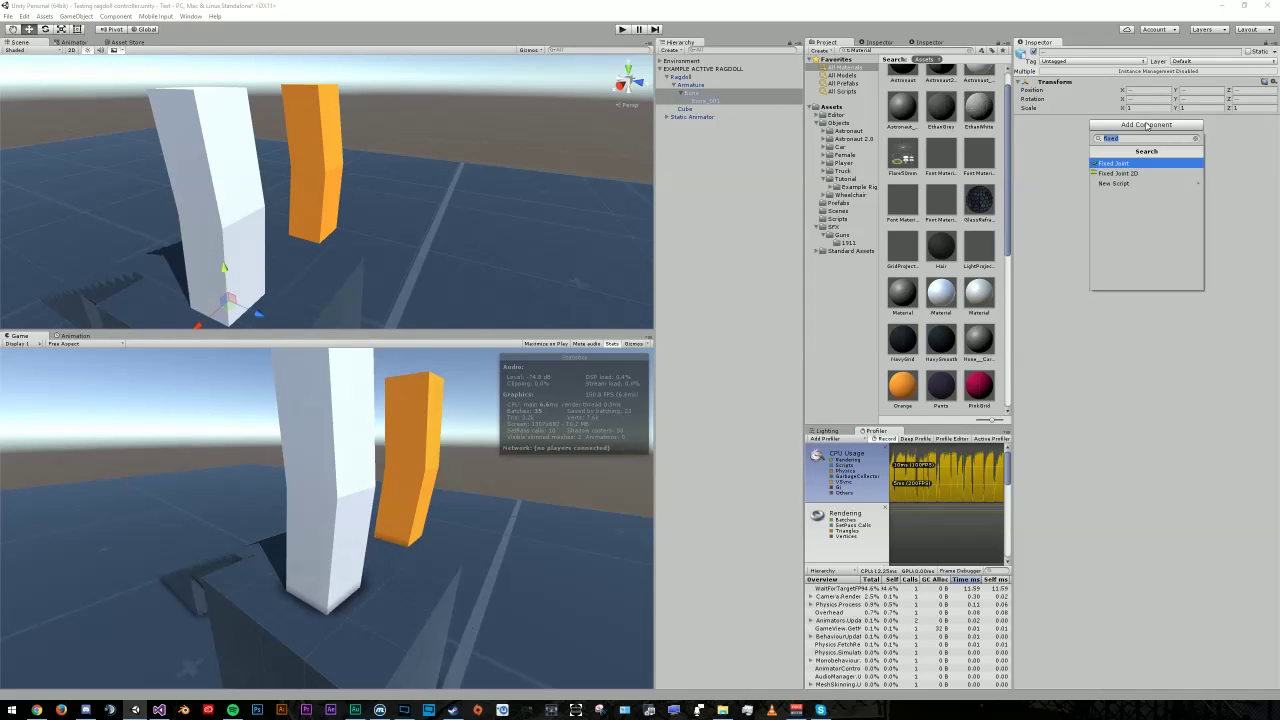
type("rigid")
key("Return")
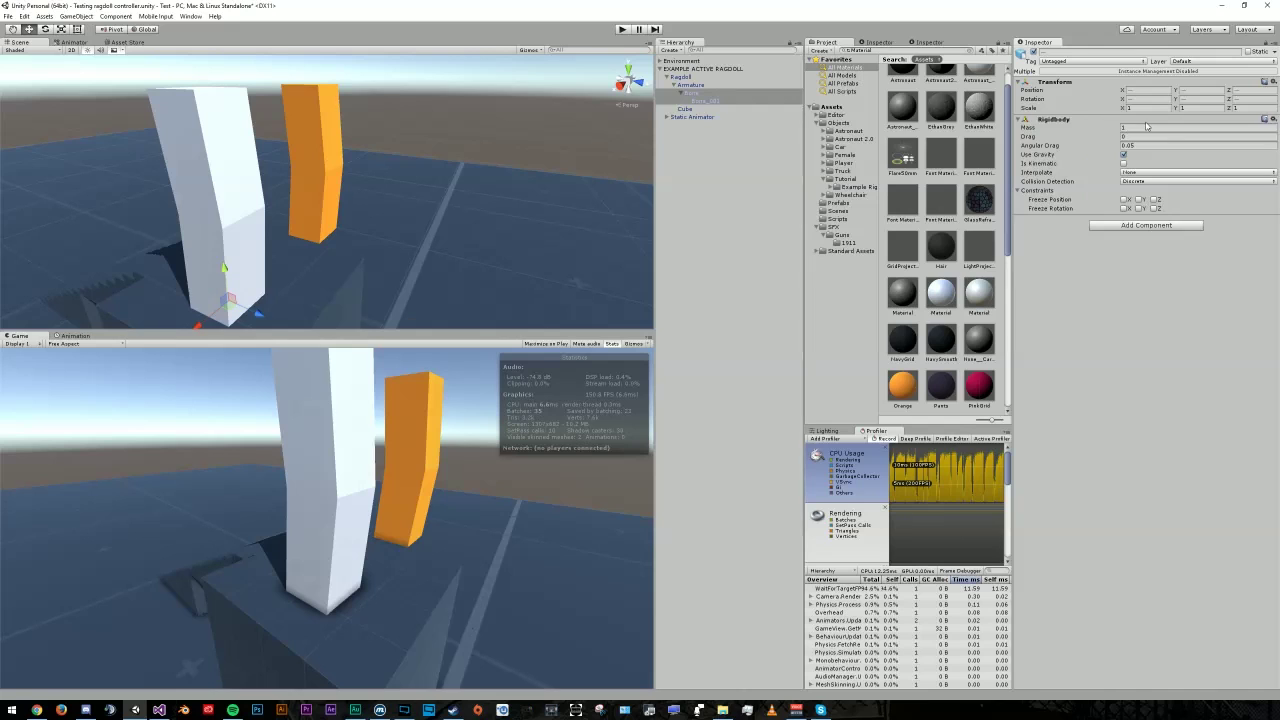
Step: Add a Box Collider to both bones, set Size X to 2, and run a quick physics test
left_click(1146, 226)
type("Collider")
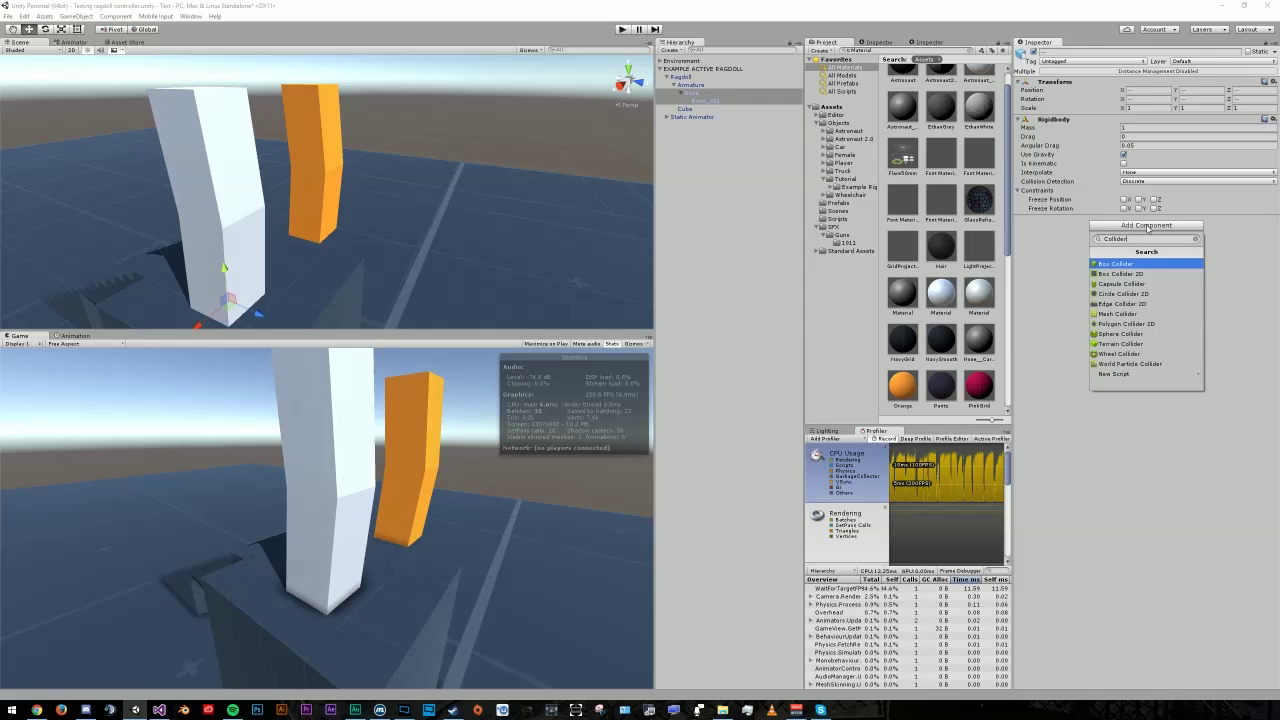
key("Return")
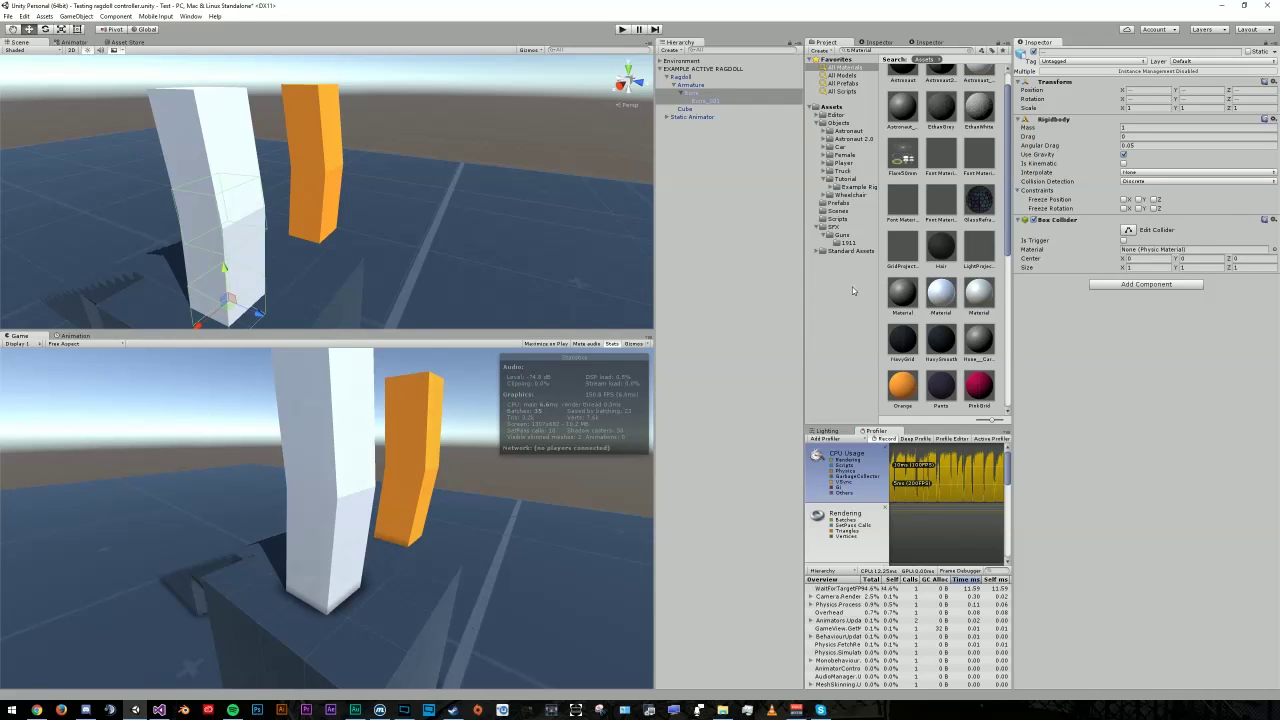
left_click_drag(527, 232, 535, 190, "alt")
left_click(1152, 267)
key("Return")
key("f")
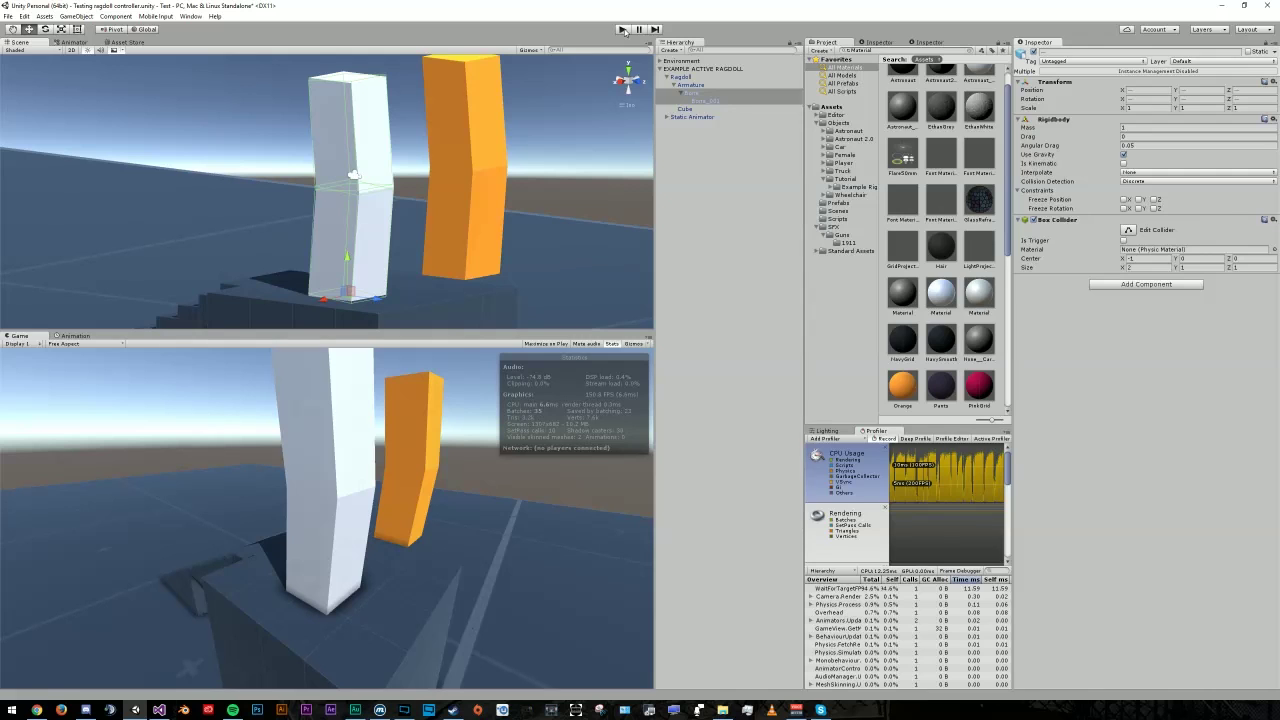
left_click(622, 29)
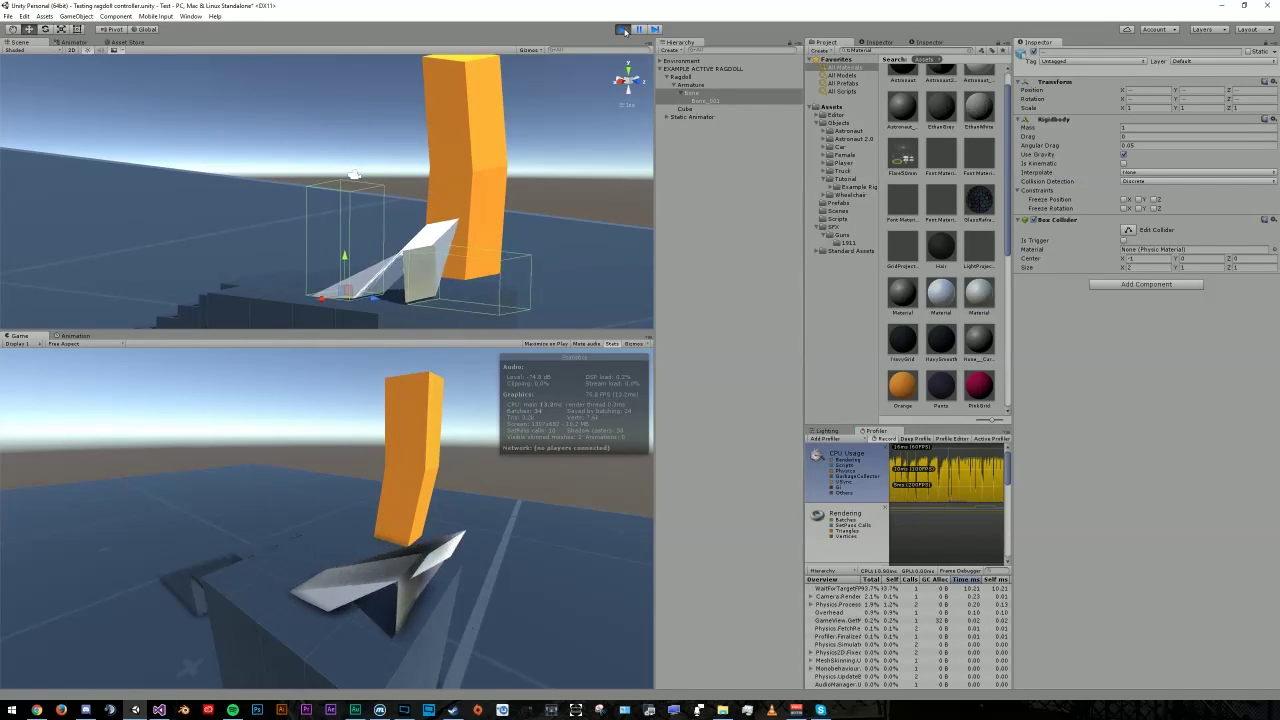
left_click(622, 29)
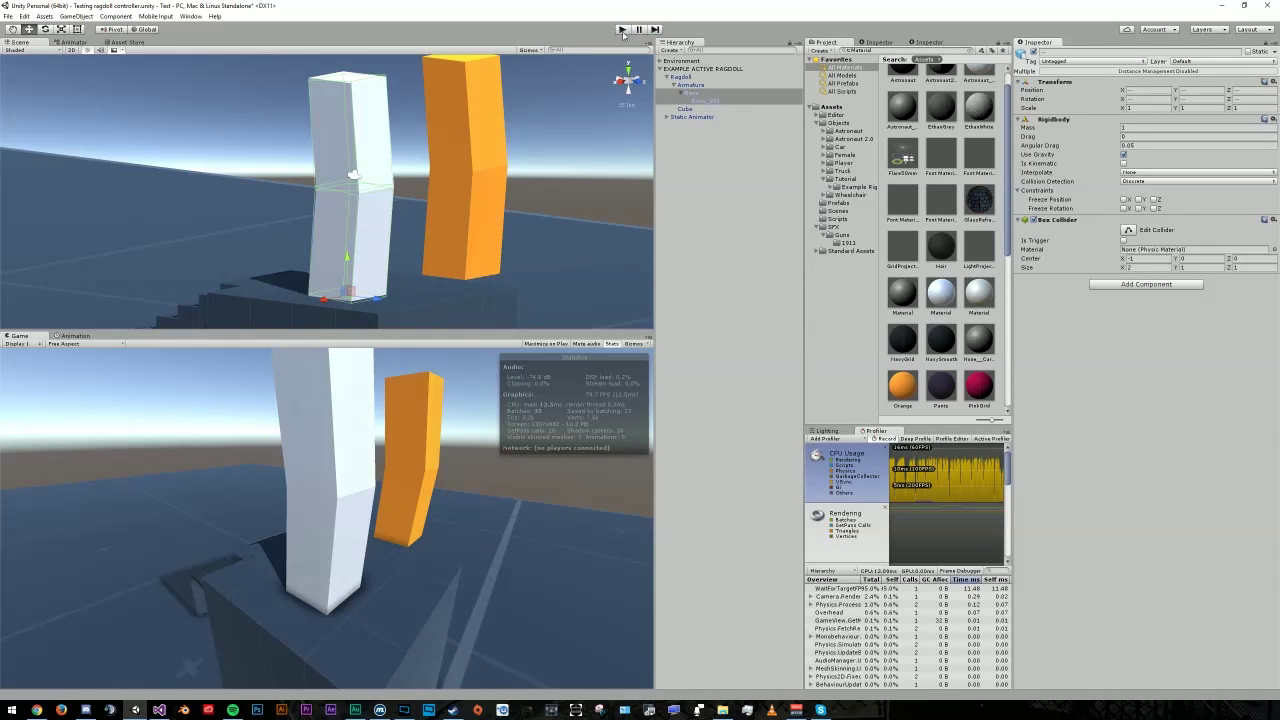
Step: Add a Hinge Joint to Bone and connect it to Bone_001's Rigidbody
left_click(1128, 286)
type("hinge")
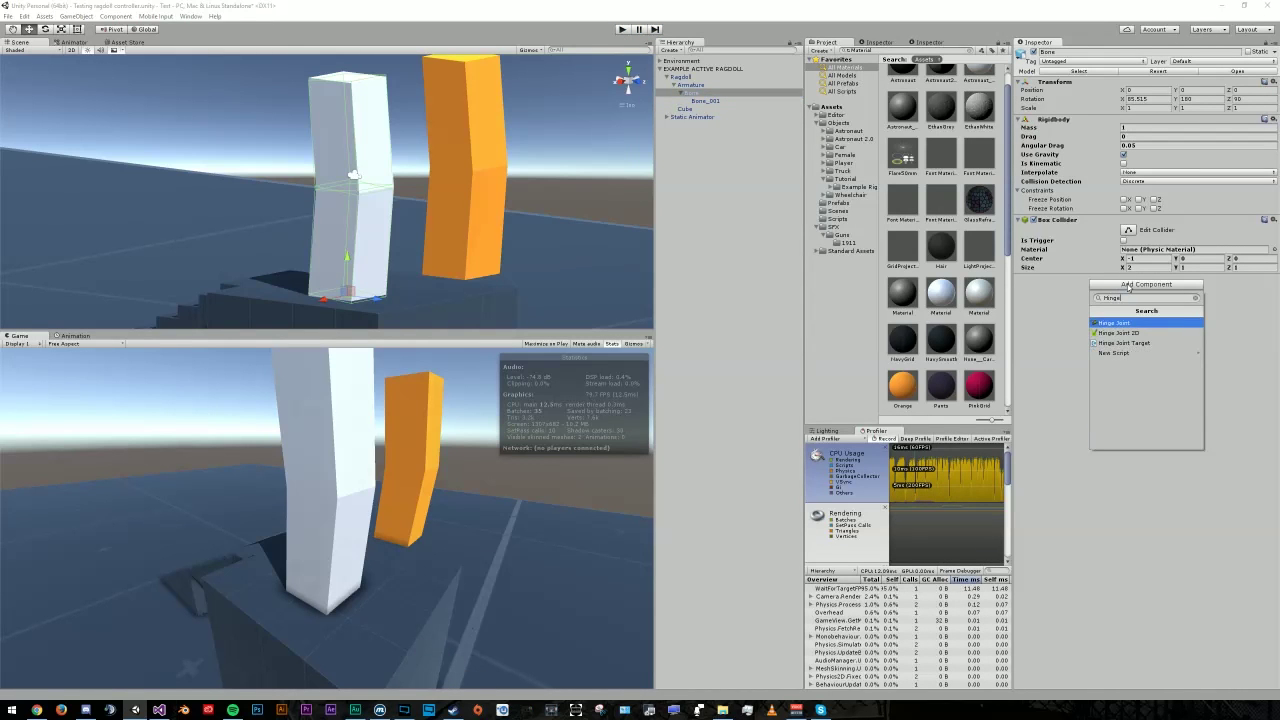
key("Return")
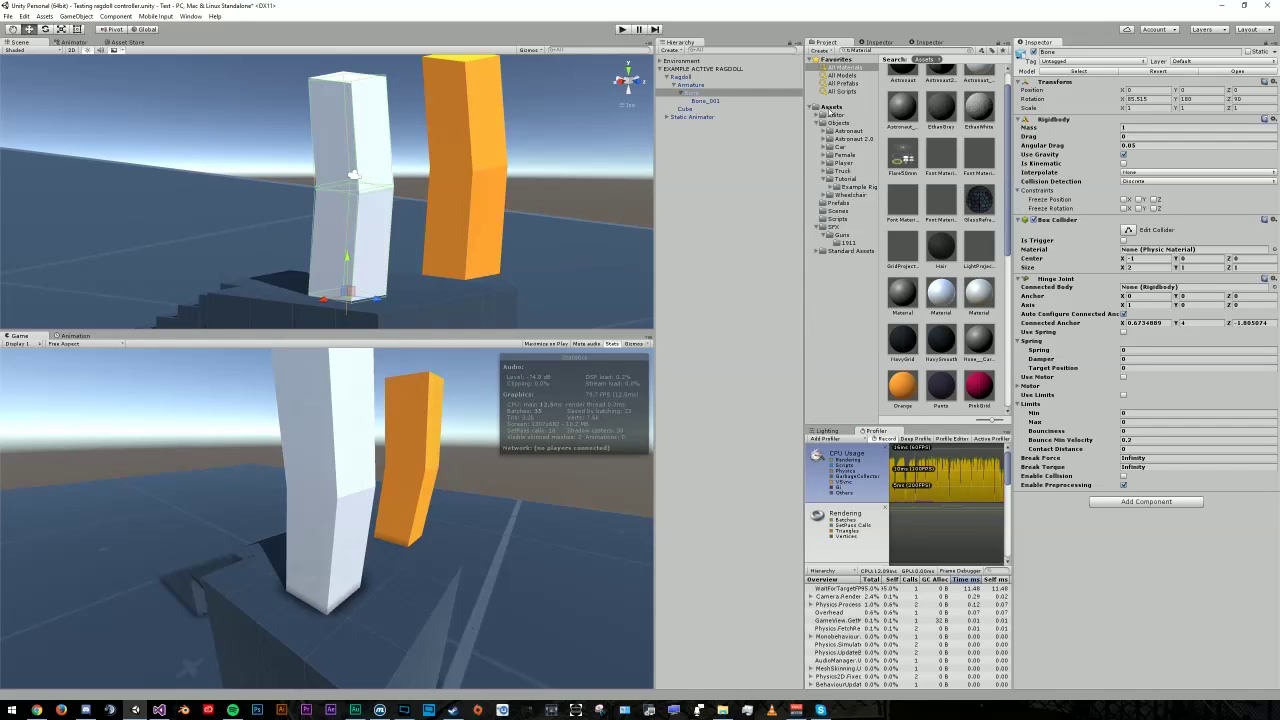
left_click(730, 102)
left_click_drag(730, 102, 1156, 290)
Step: Set the hinge Anchor X to -2 and start Play mode to test the ragdoll
left_click_drag(330, 220, 378, 220, "alt")
middle_click_drag(378, 220, 410, 214)
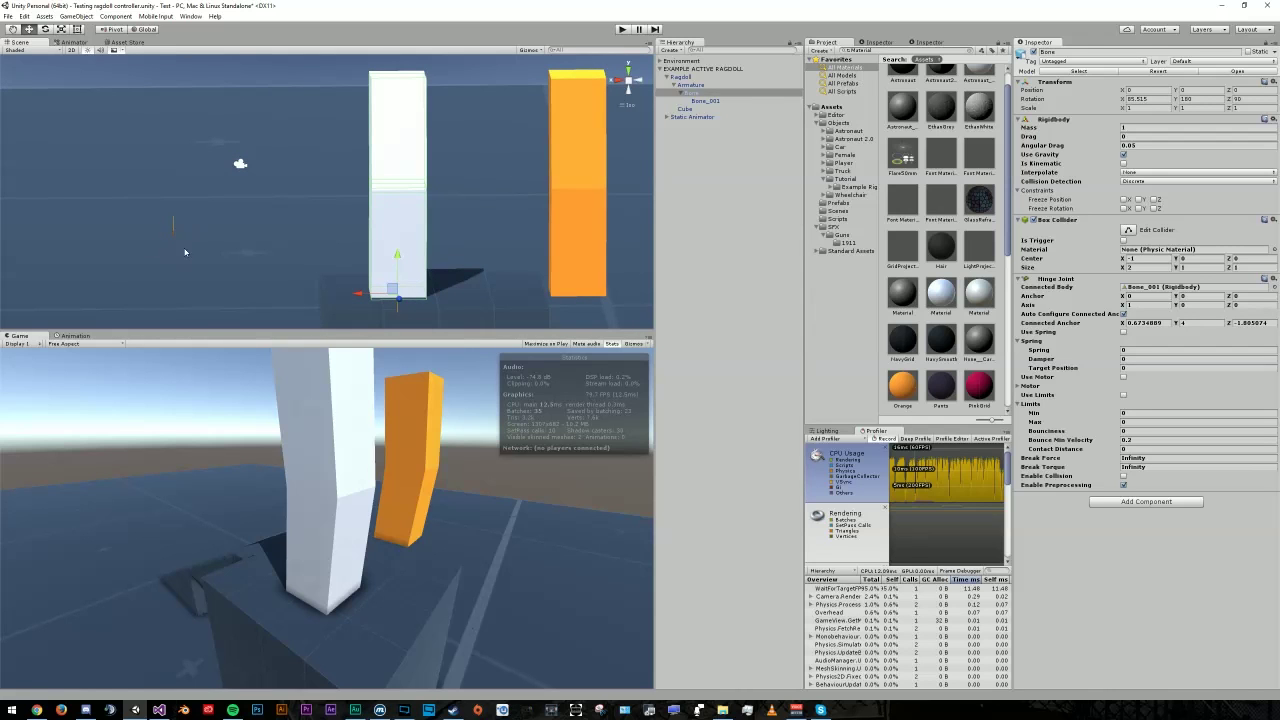
left_click_drag(223, 232, 66, 177, "alt")
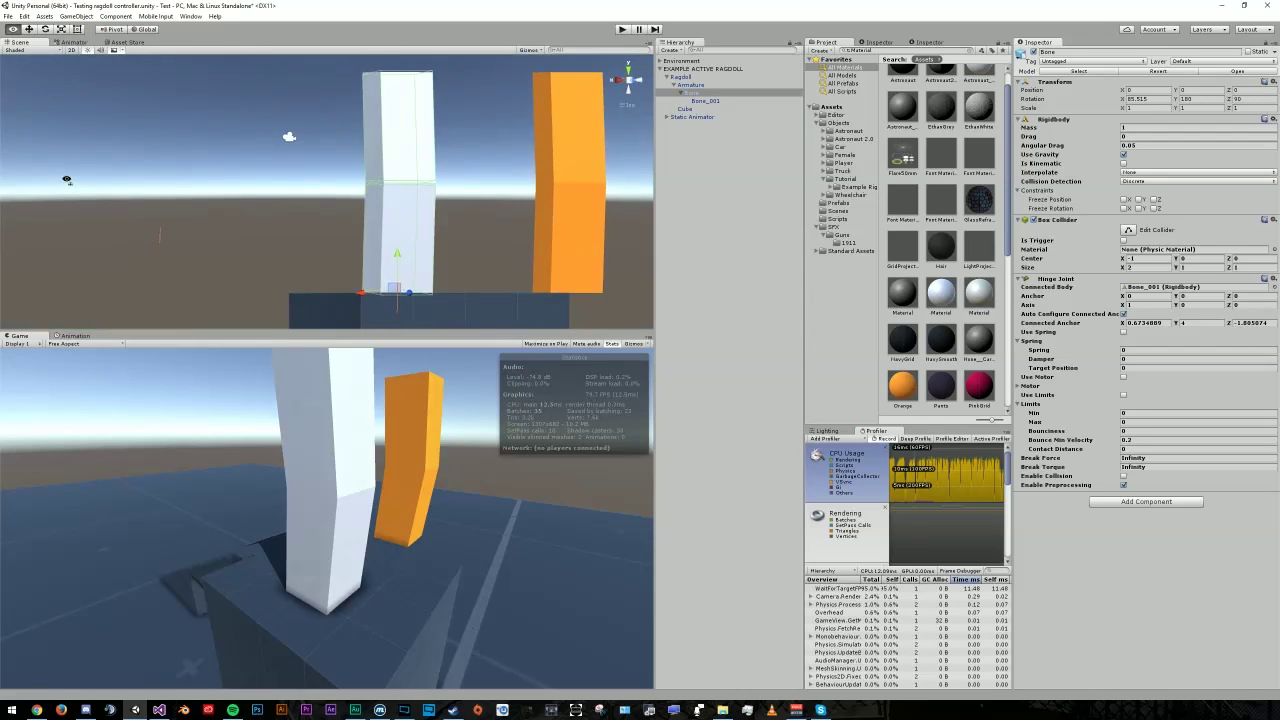
left_click_drag(330, 200, 300, 230, "alt")
double_click(1150, 296)
type("-2")
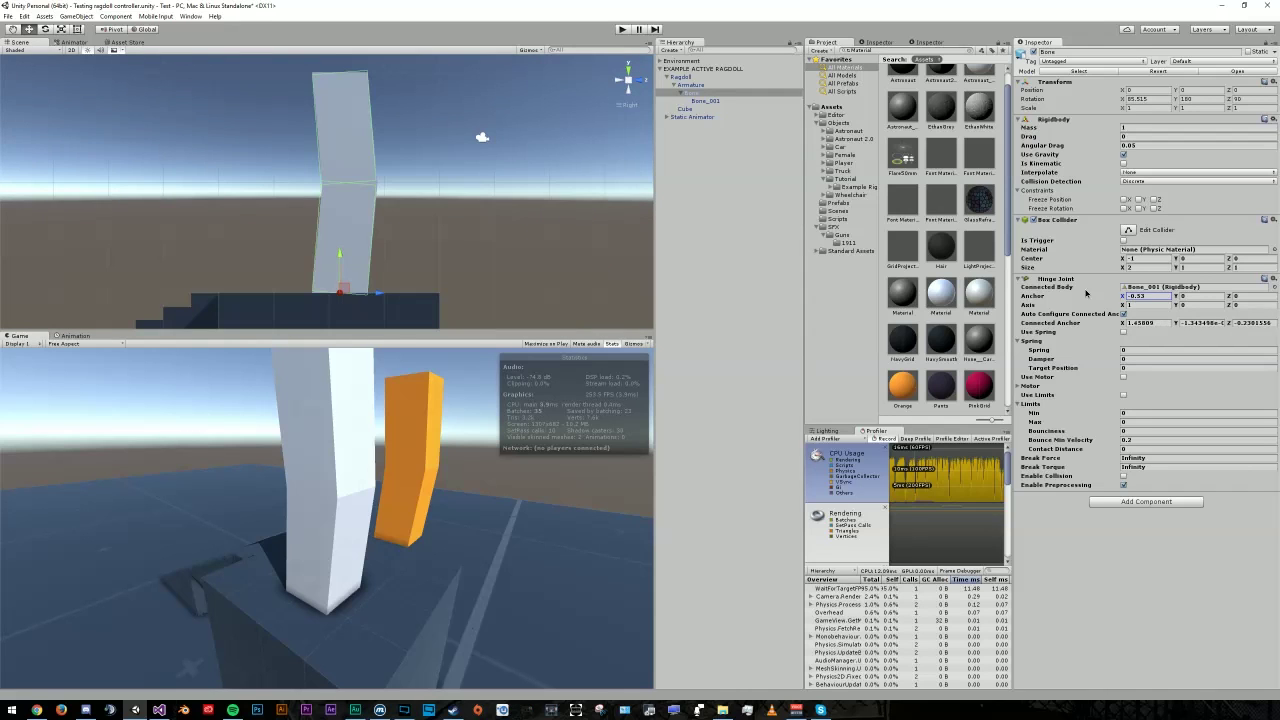
key("Return")
left_click_drag(500, 230, 540, 260, "alt")
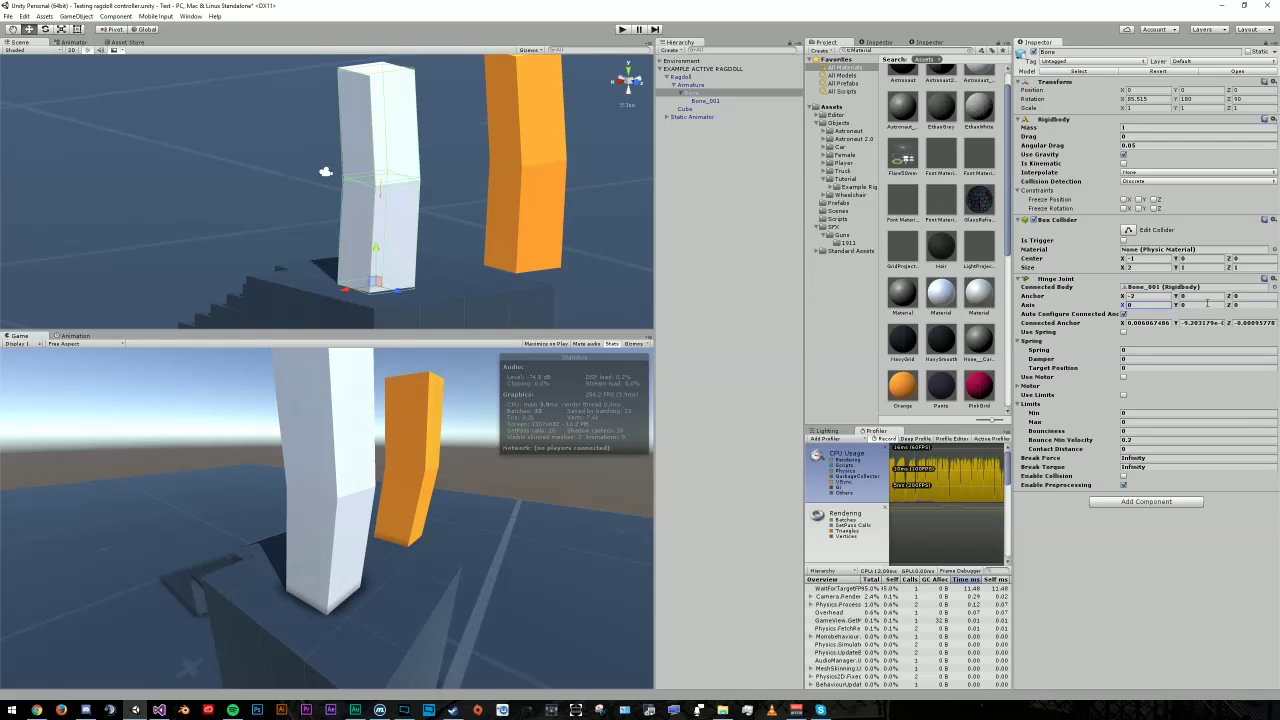
key("ctrl+p")
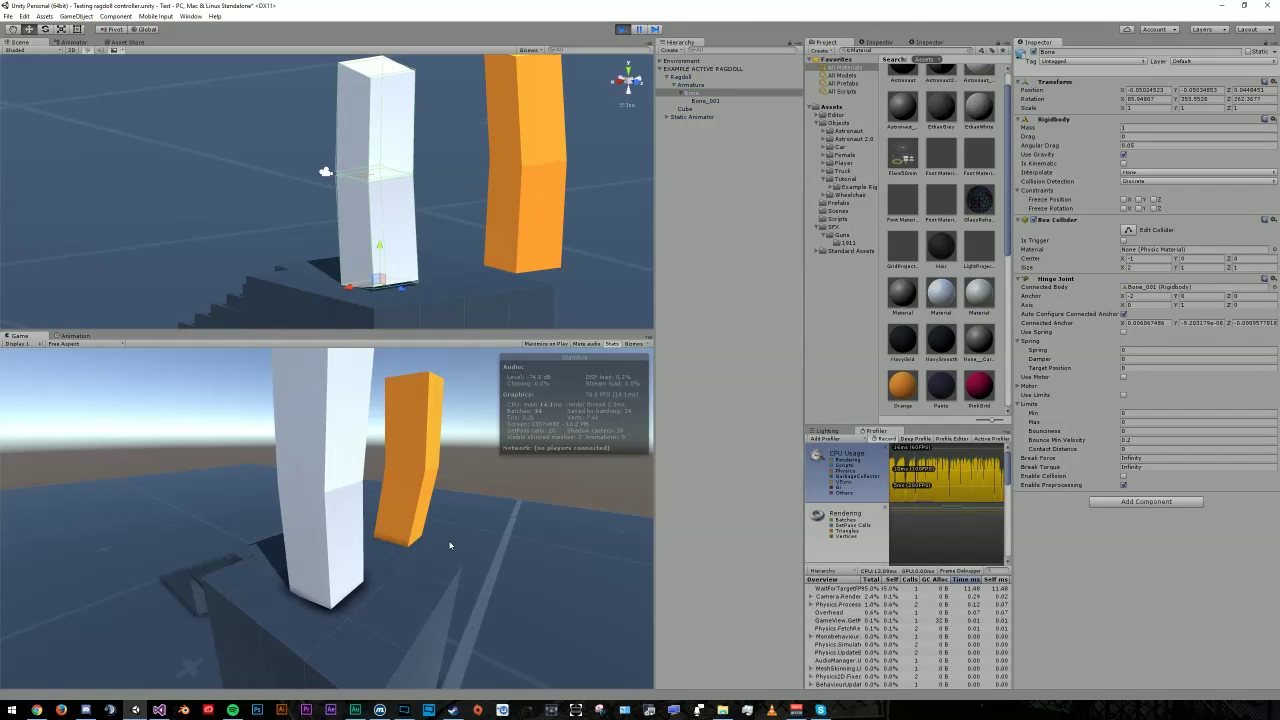
Step: Stop Play, enable the hinge's Use Limits with Min -90 and Max 90, and retest
left_click_drag(306, 419, 530, 542)
left_click(622, 29)
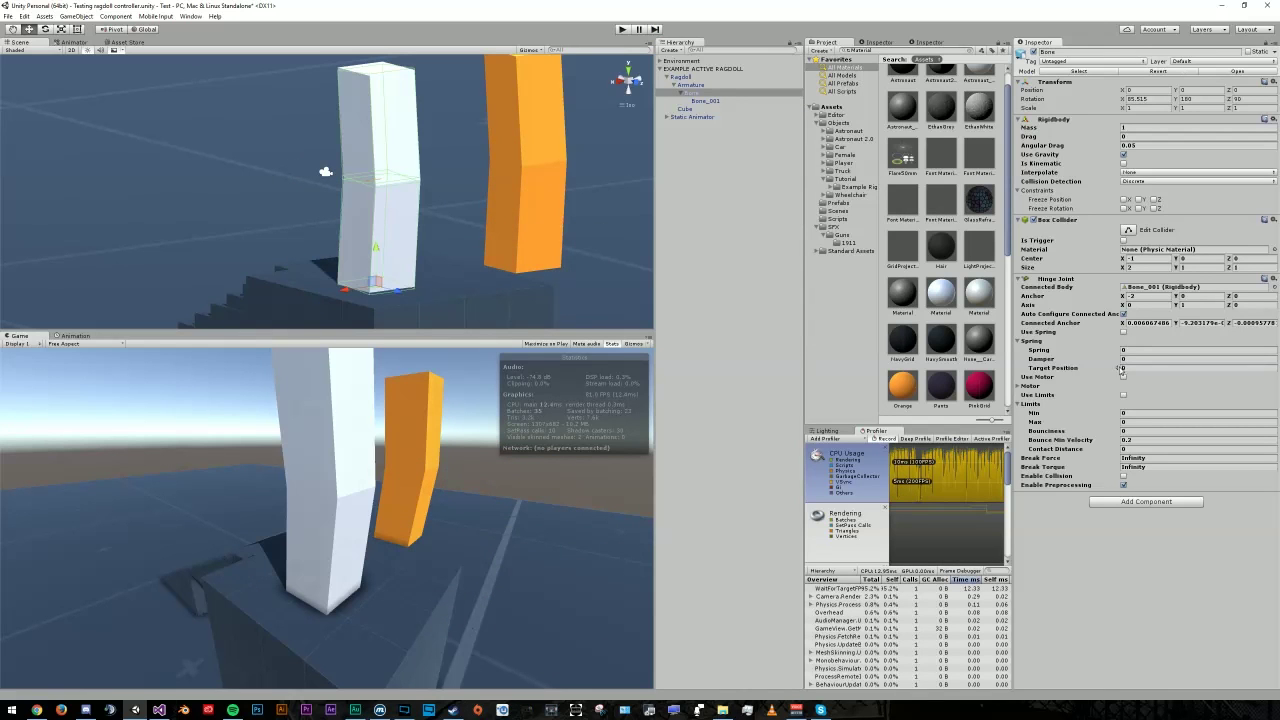
left_click(1124, 395)
left_click(1136, 414)
type("-90")
key("Tab")
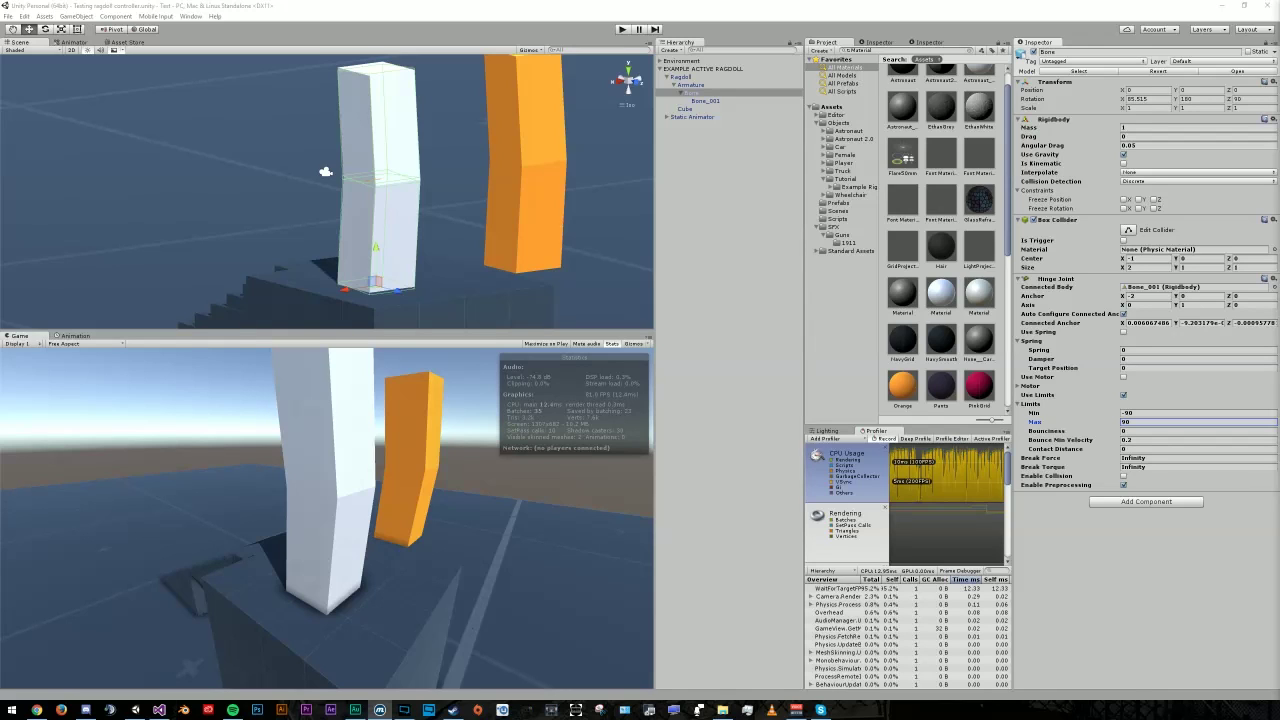
left_click(621, 29)
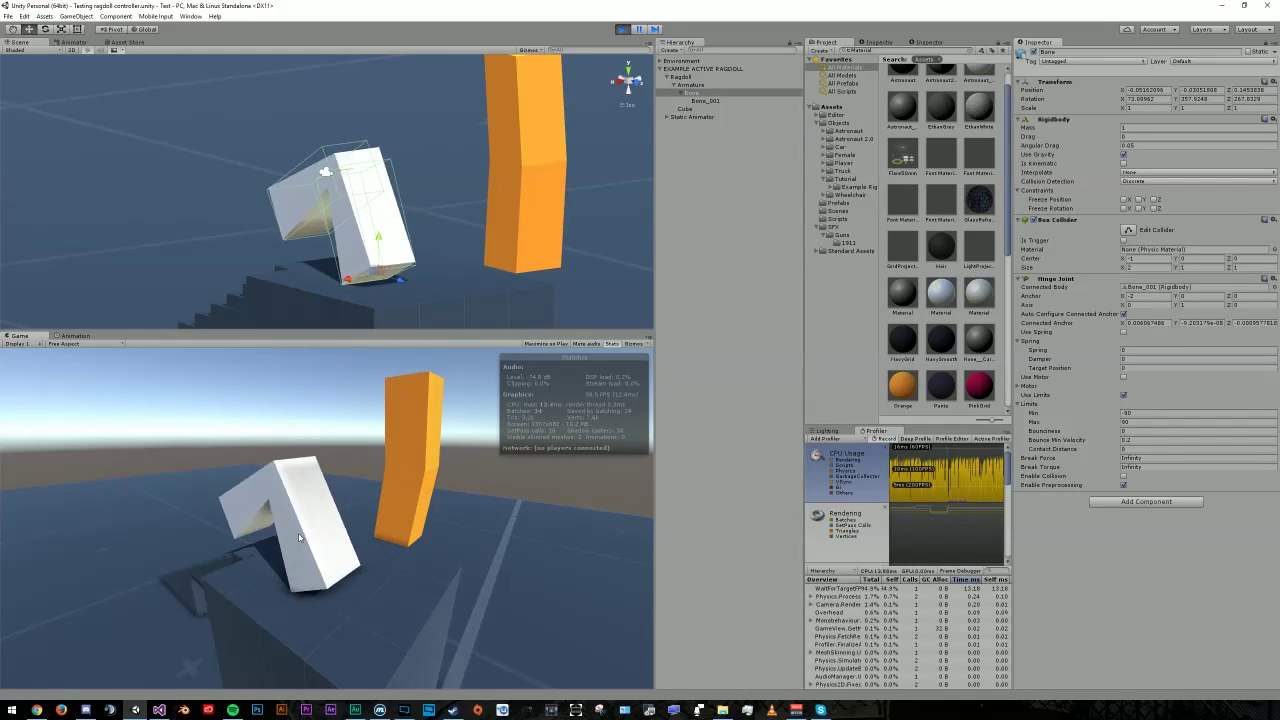
left_click(621, 29)
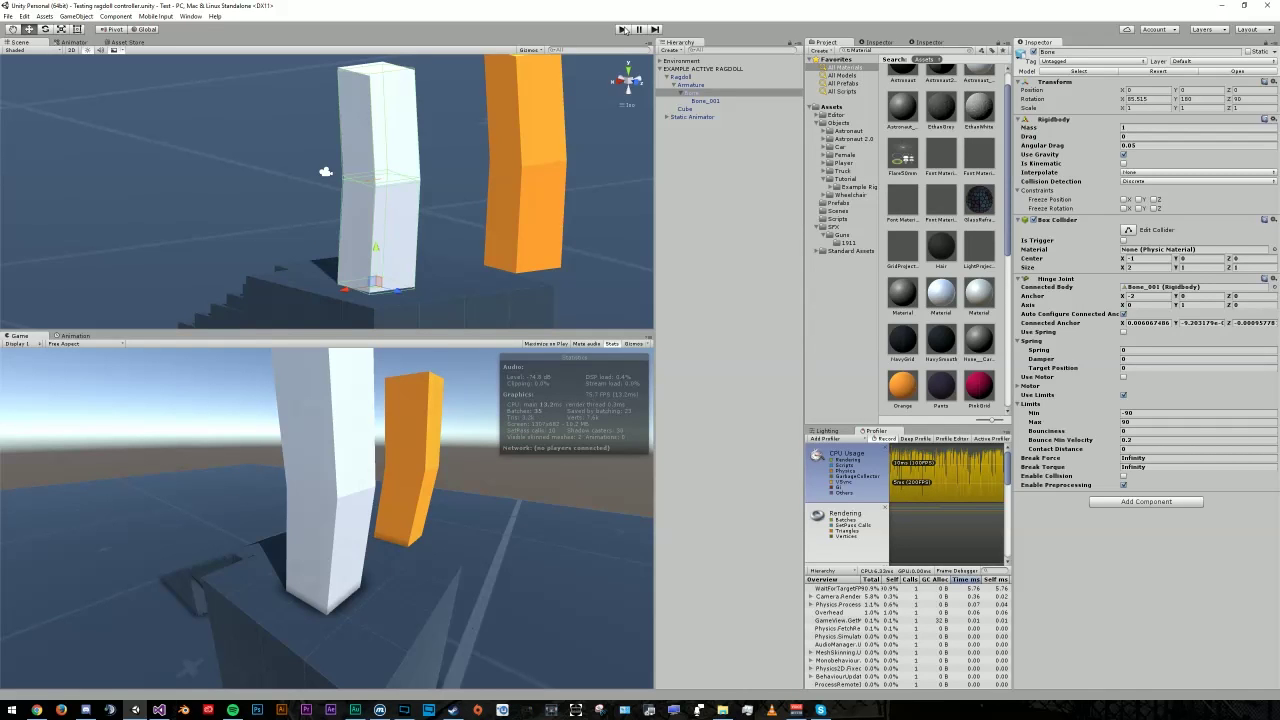
Step: Turn on the hinge spring with strength 50 and test a 71.57 target position in Play mode
left_click(1124, 332)
left_click(1128, 350)
type("50")
left_click(622, 29)
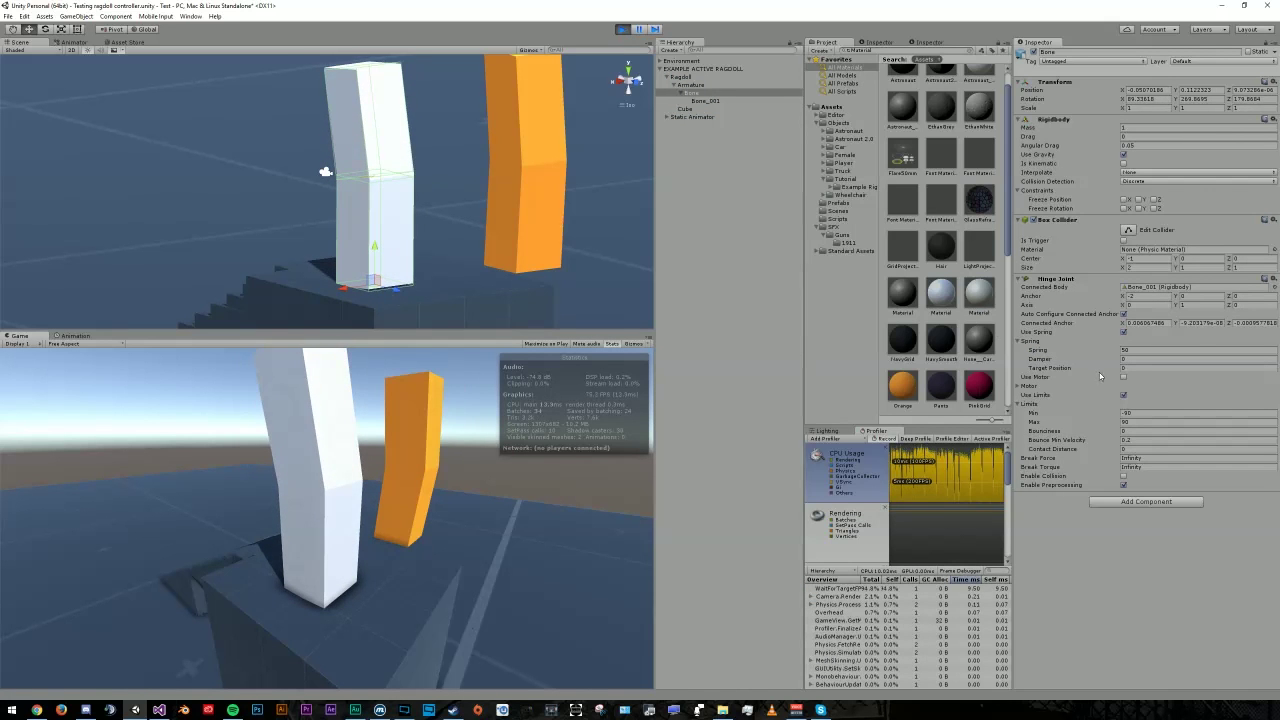
left_click(1122, 368)
type("71.57")
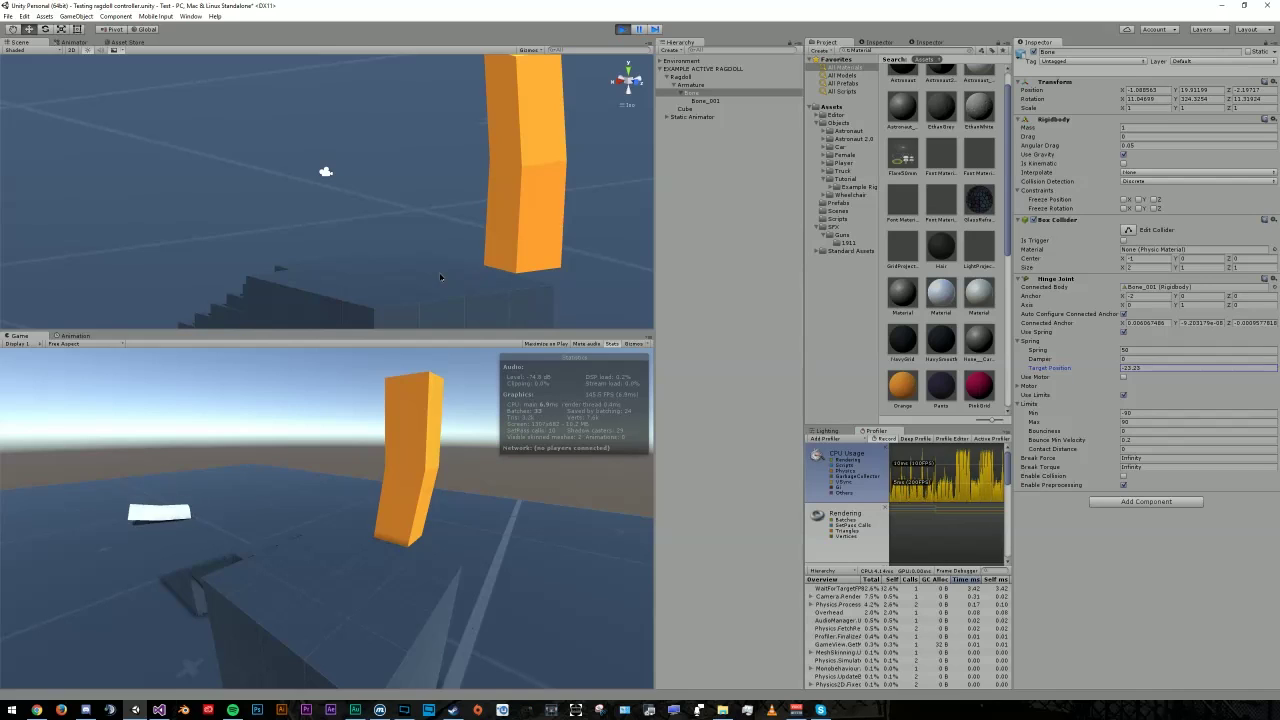
key("ctrl+p")
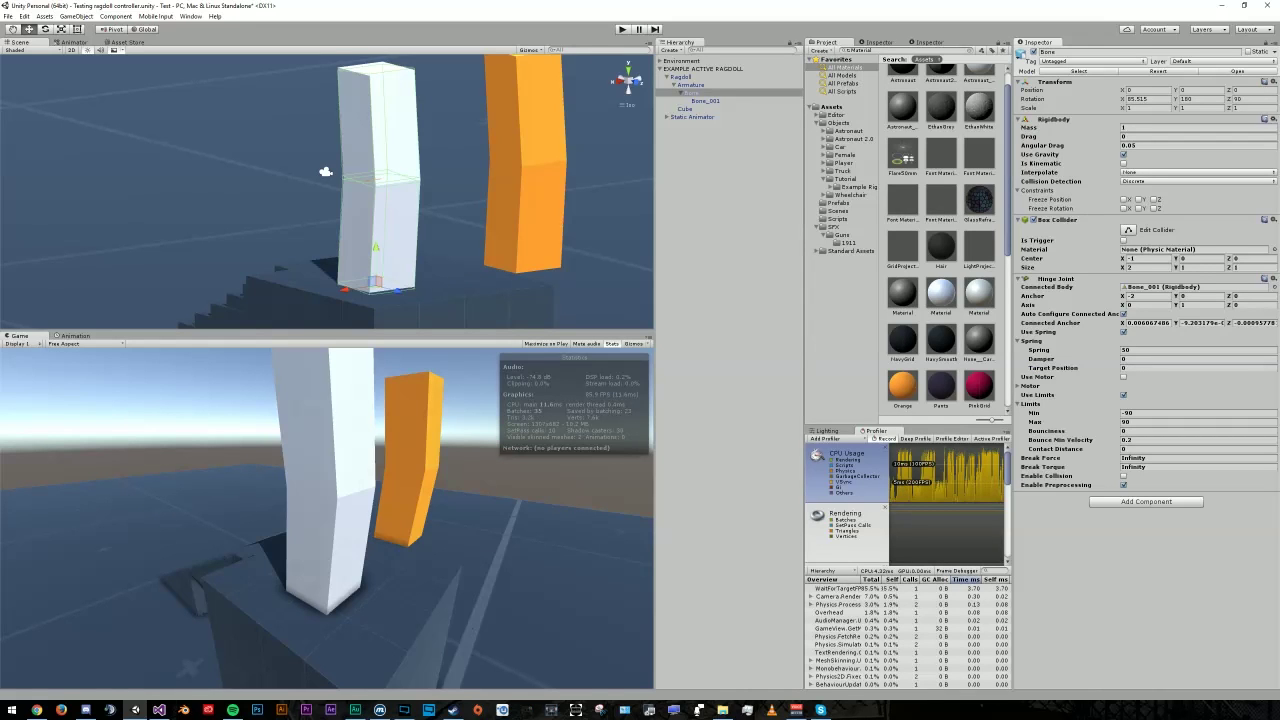
Step: Add a Hinge Joint Target script to Bone and assign Bone's Hinge Joint to its Hj field
left_click(1128, 502)
type("Hing")
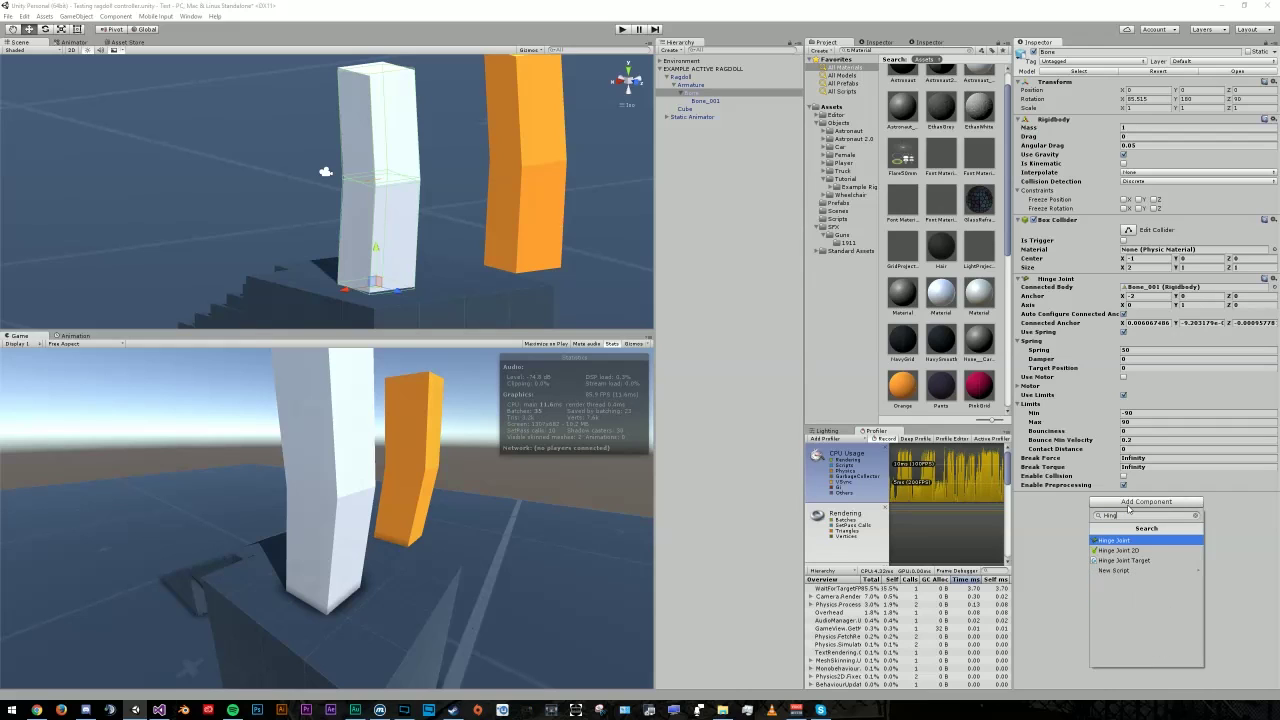
type("e Joint")
key("Down")
key("Down")
key("Return")
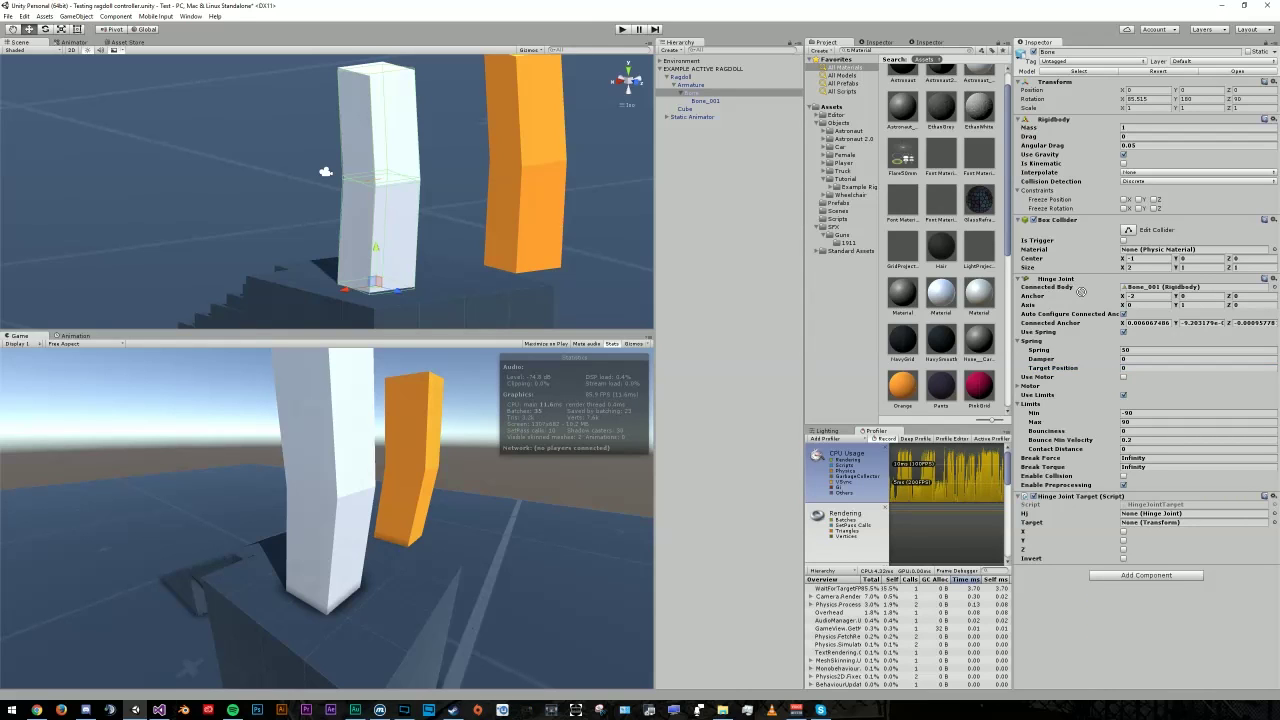
left_click(1137, 515)
left_click_drag(1024, 516, 1185, 513)
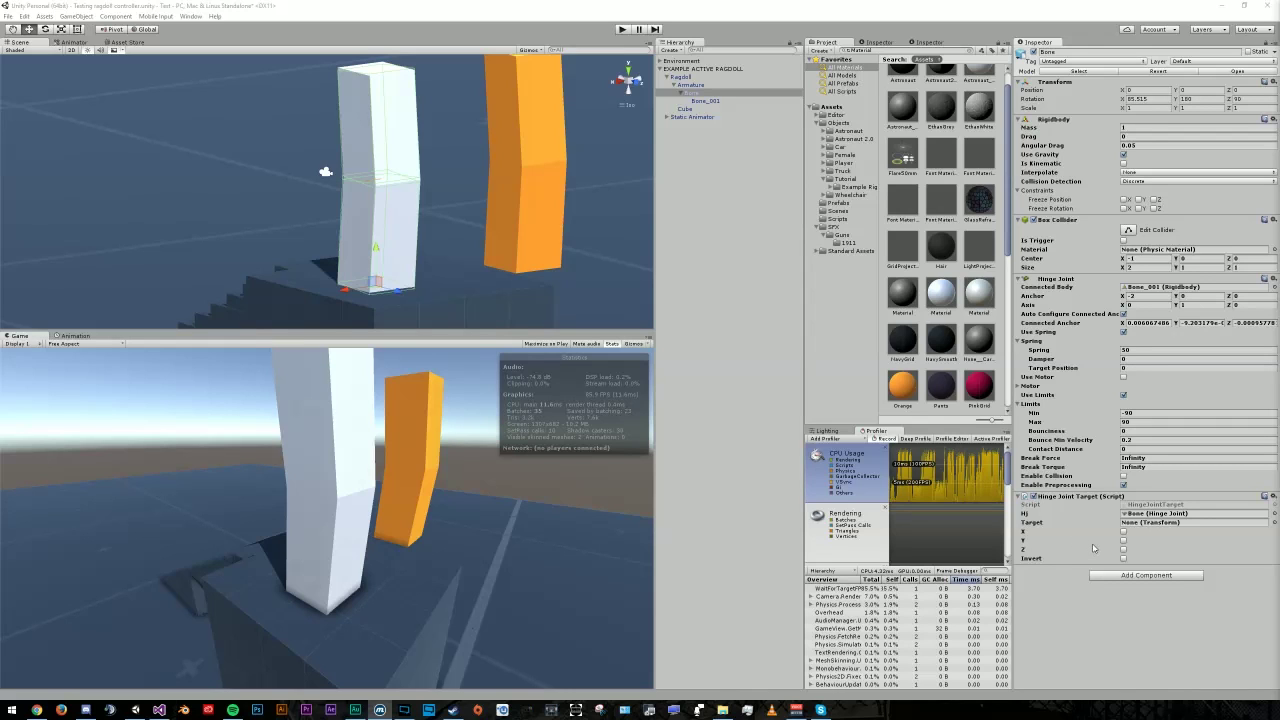
Step: Assign Static Animator's Bone_001 as the script's Target
left_click(667, 117)
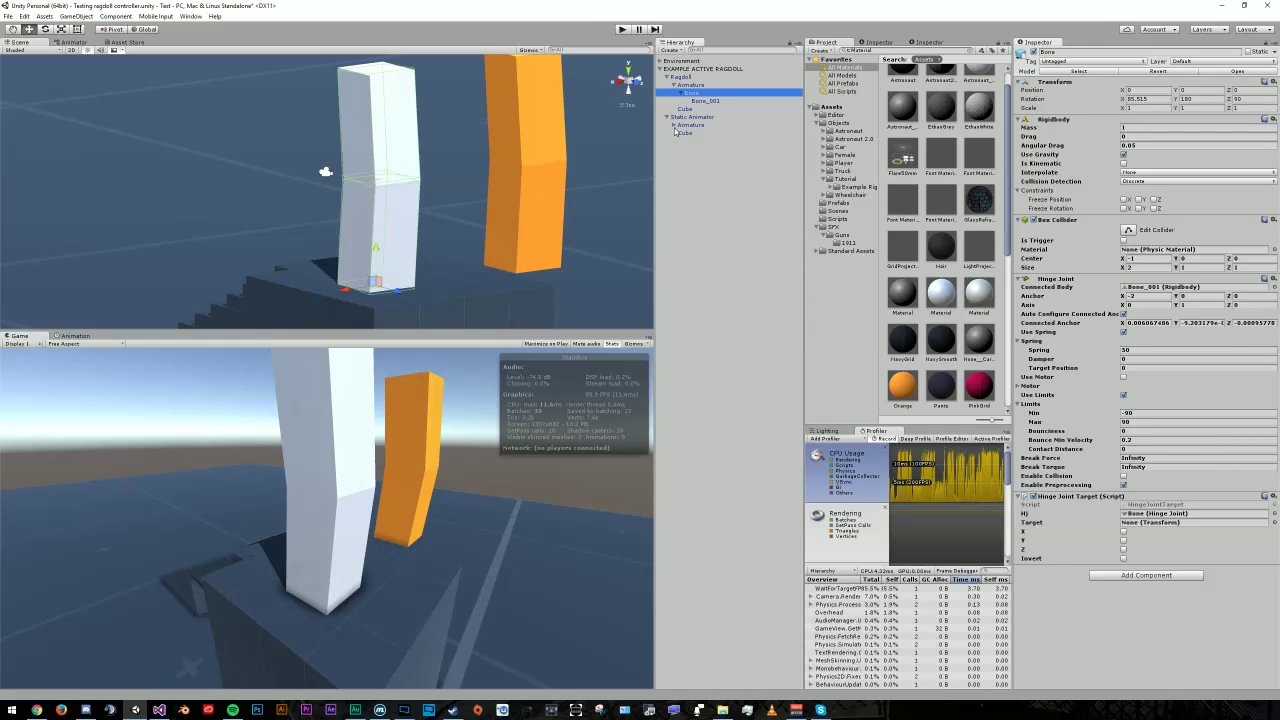
left_click(673, 124)
left_click(680, 133)
left_click_drag(705, 144, 1147, 526)
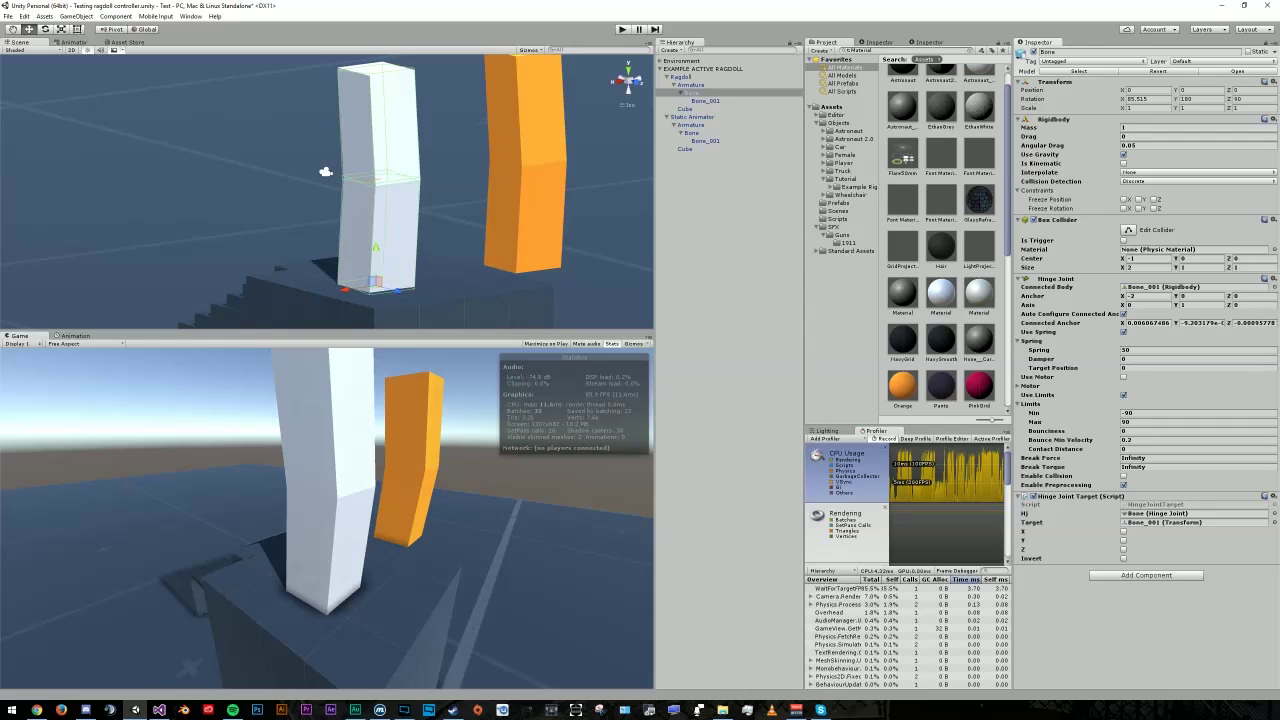
left_click(705, 92)
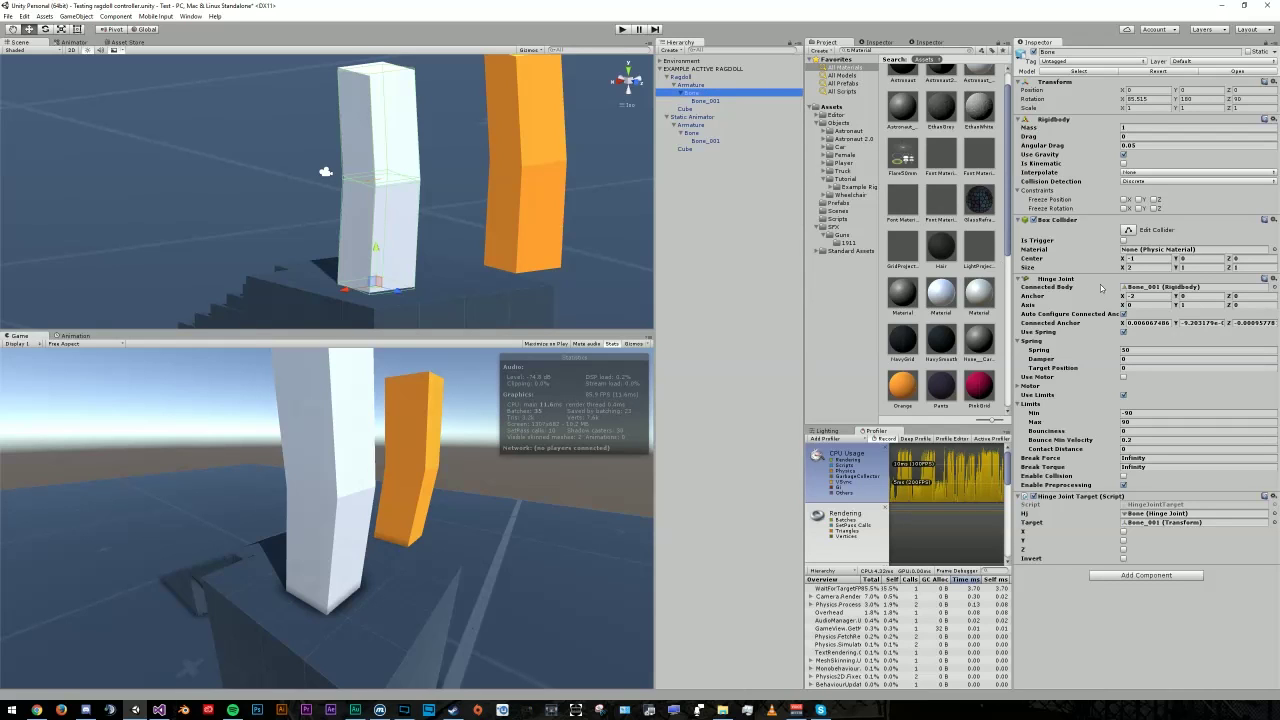
Step: Make Bone's Rigidbody kinematic, start Play, and tick X on the Hinge Joint Target
left_click(1123, 163)
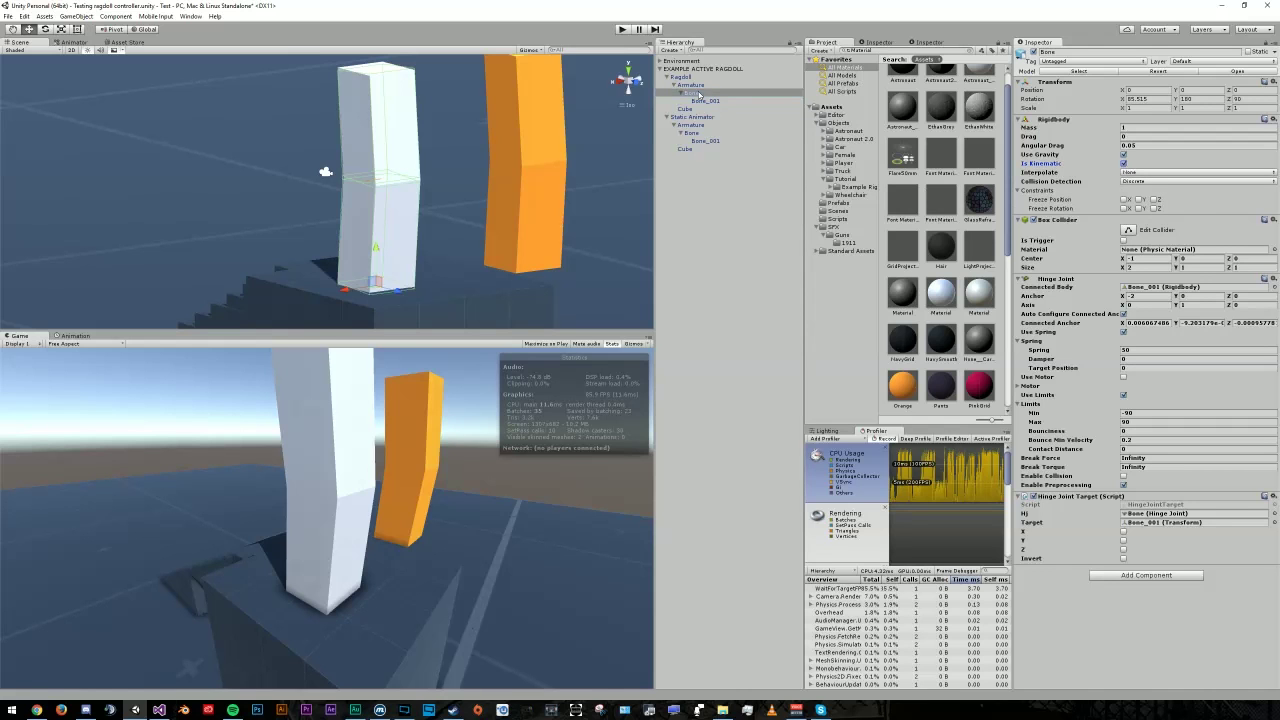
left_click(623, 30)
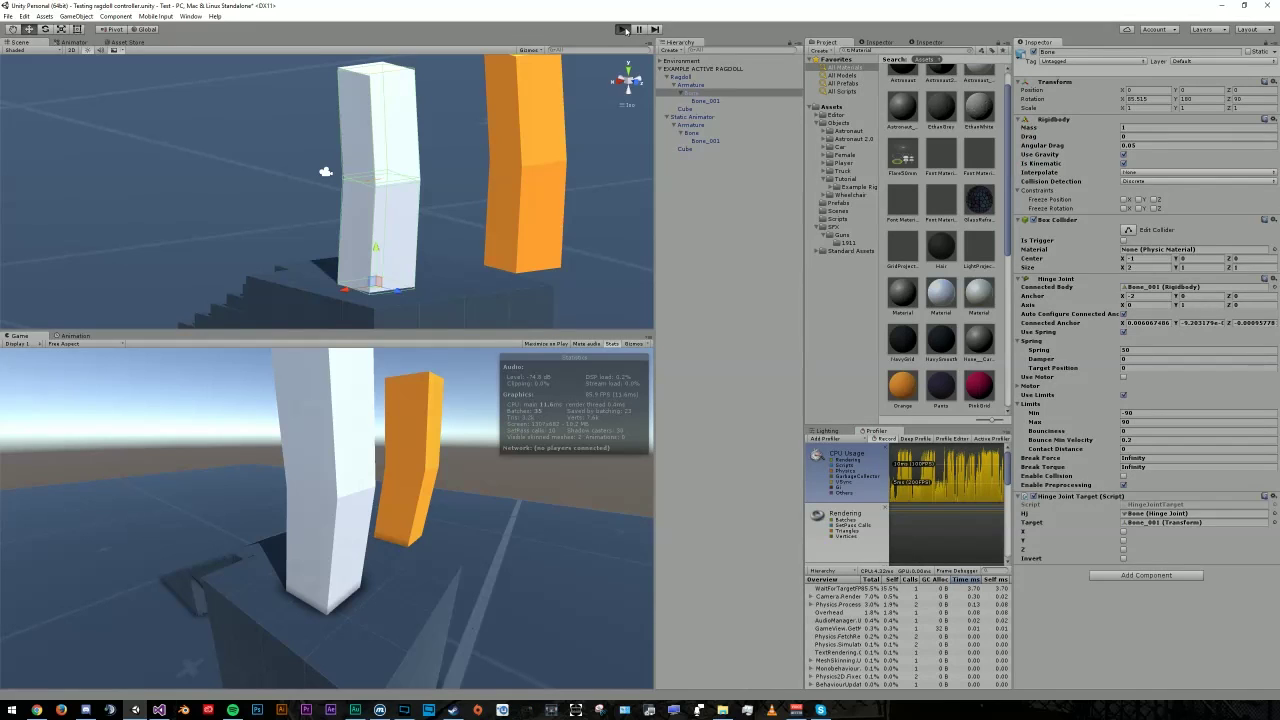
left_click(1123, 532)
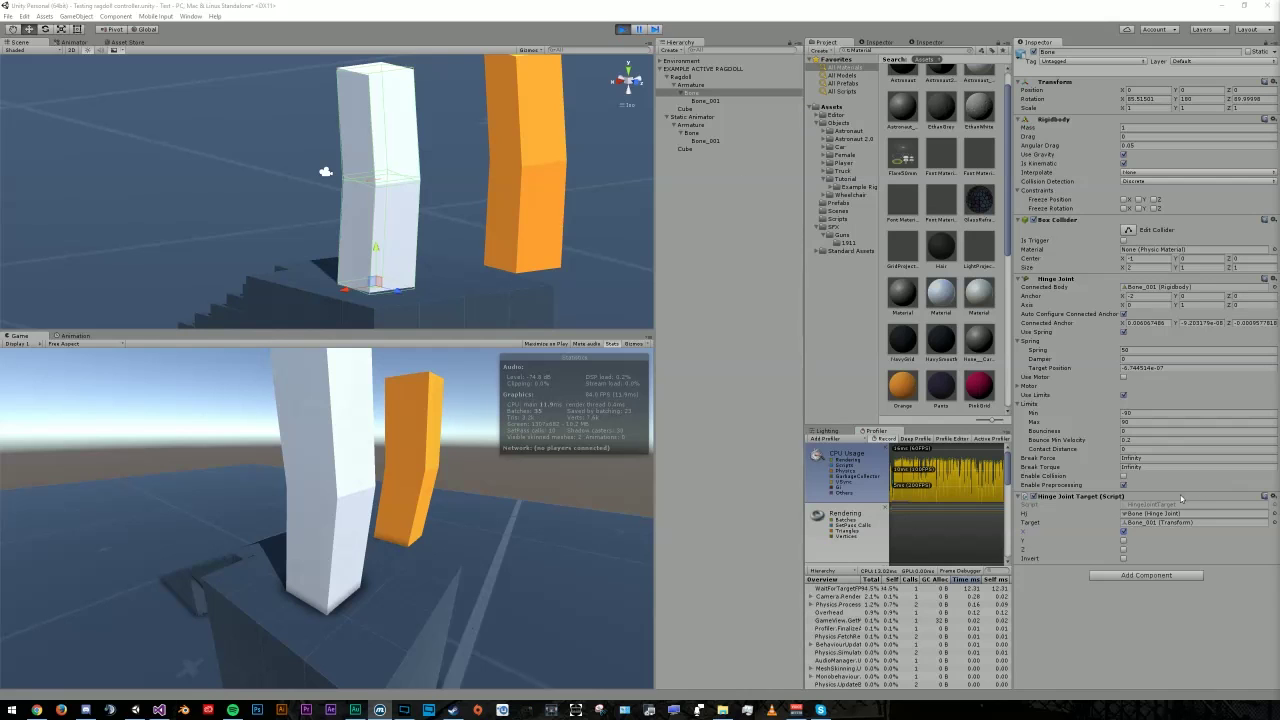
Step: Set static Bone_001's Rotation X to 36.45 to watch the white bone bend, then stop Play
left_click(1150, 528)
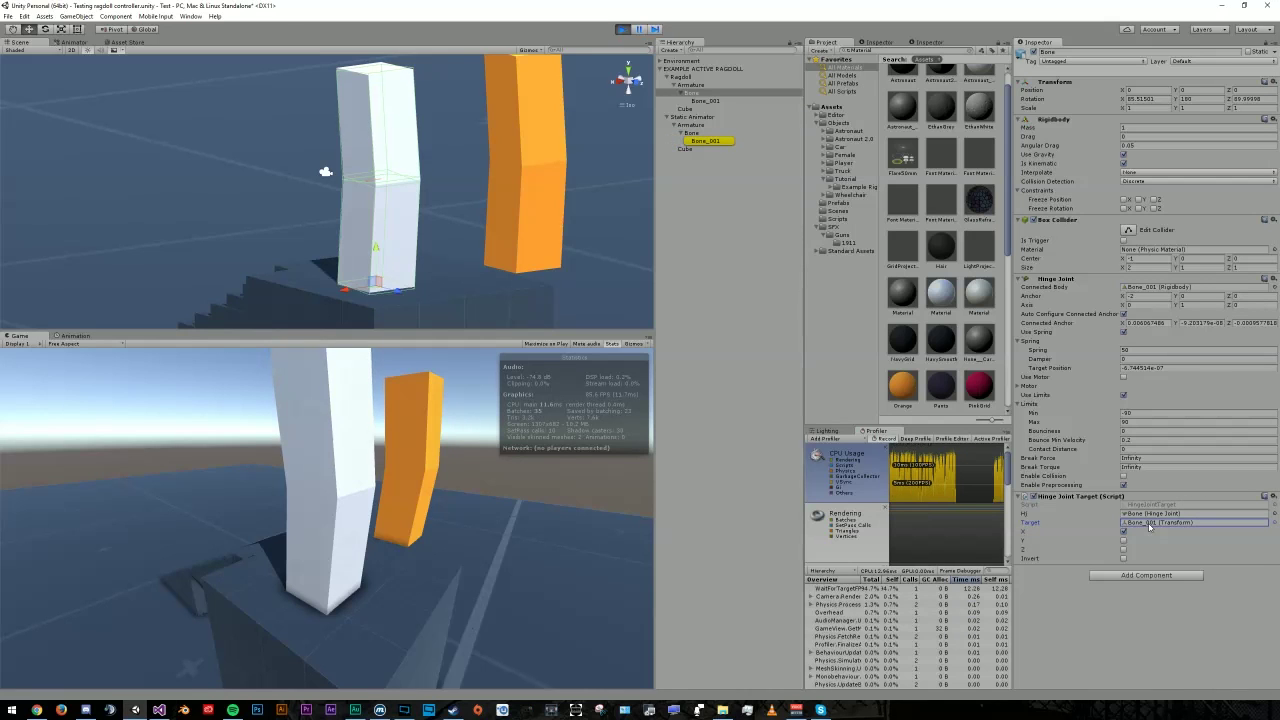
left_click(702, 141)
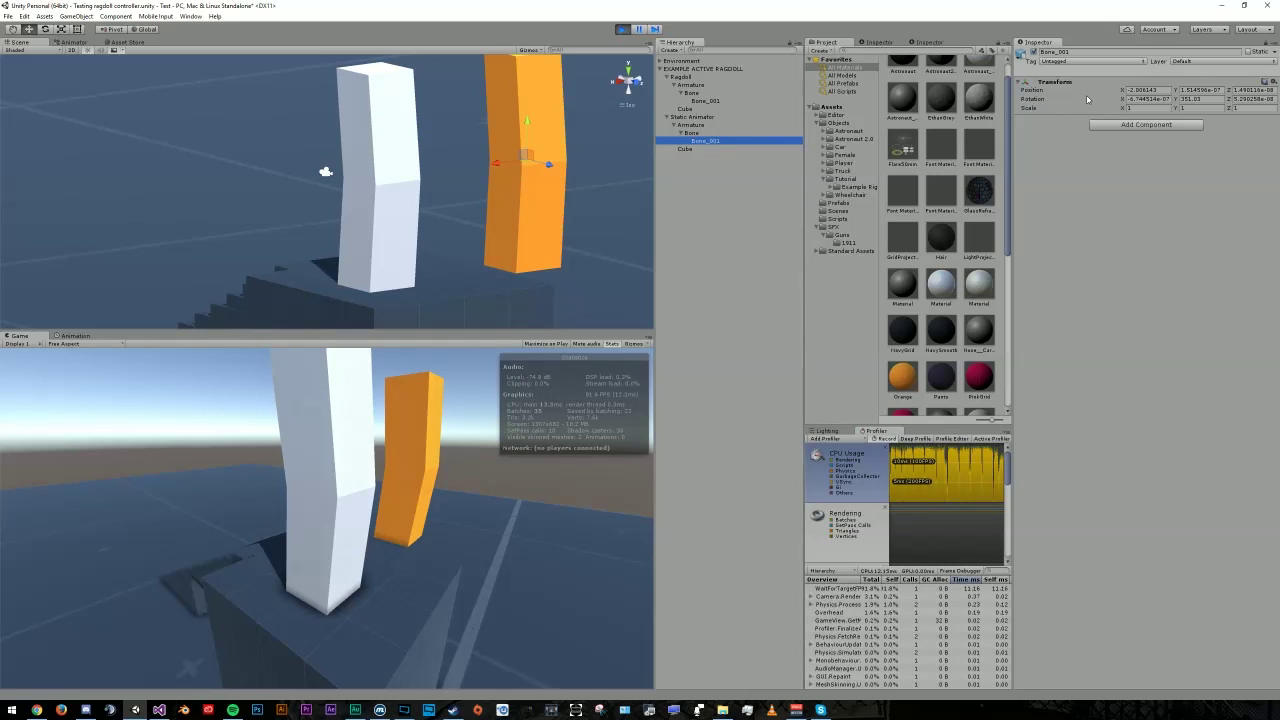
left_click(1122, 100)
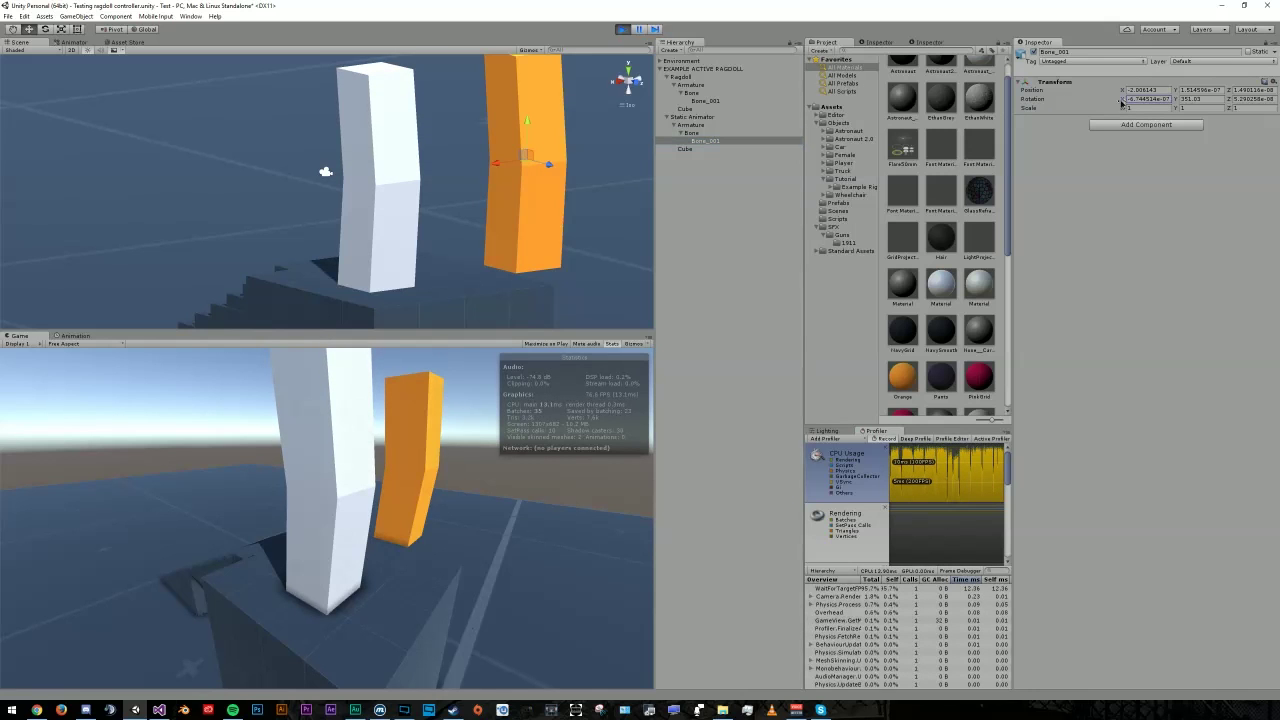
type("36.45")
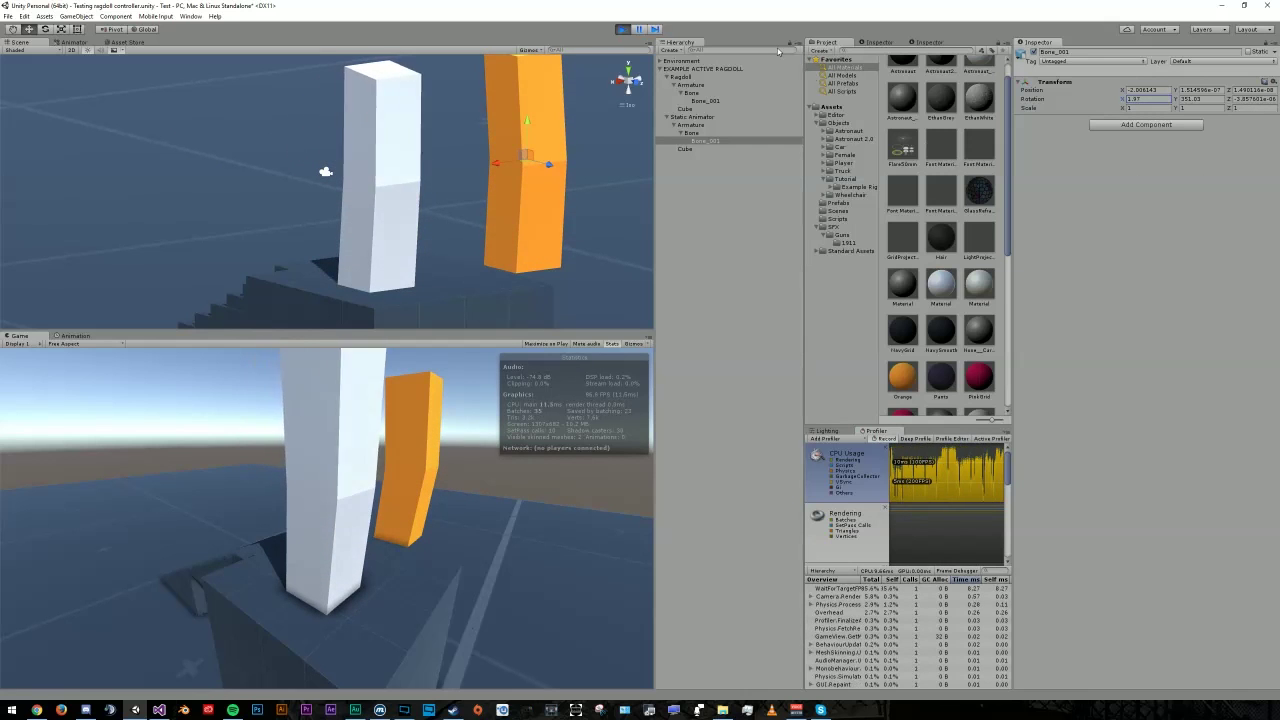
key("ctrl+p")
left_click(692, 92)
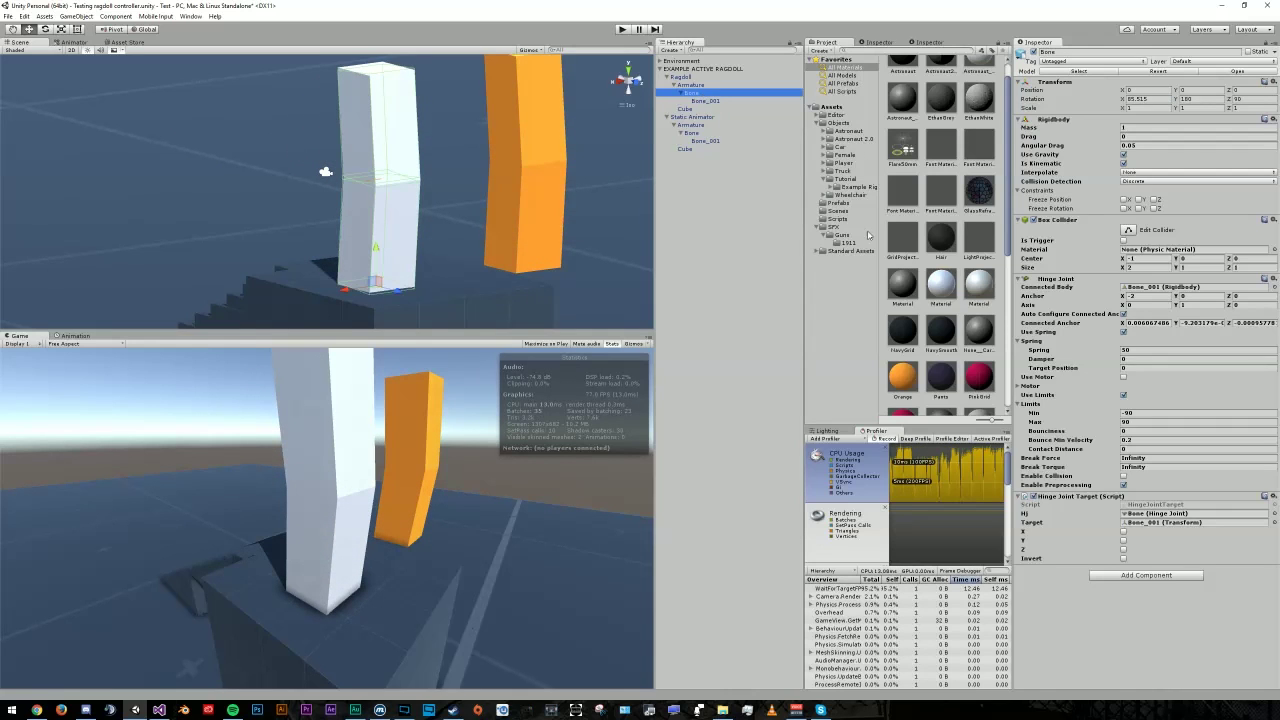
Step: Tick Y on the Hinge Joint Target and test rotating static Bone_001 on Y (28.12) in Play
left_click(1123, 541)
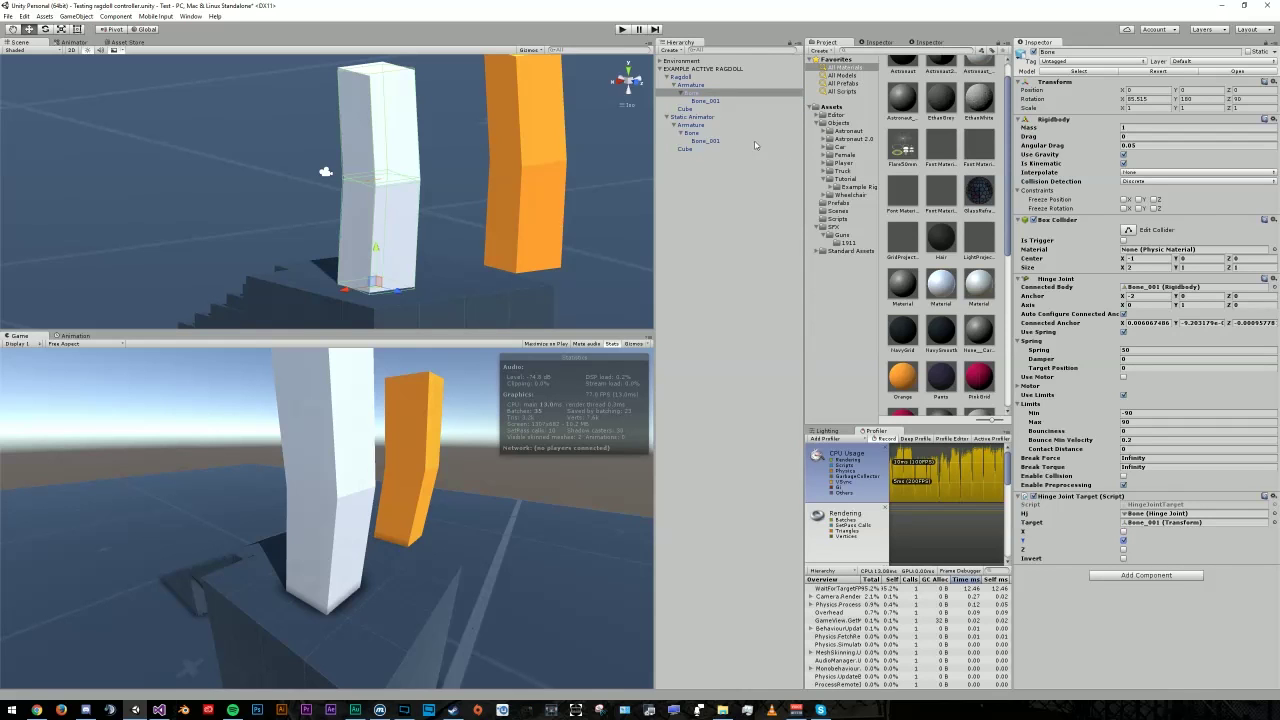
left_click(620, 29)
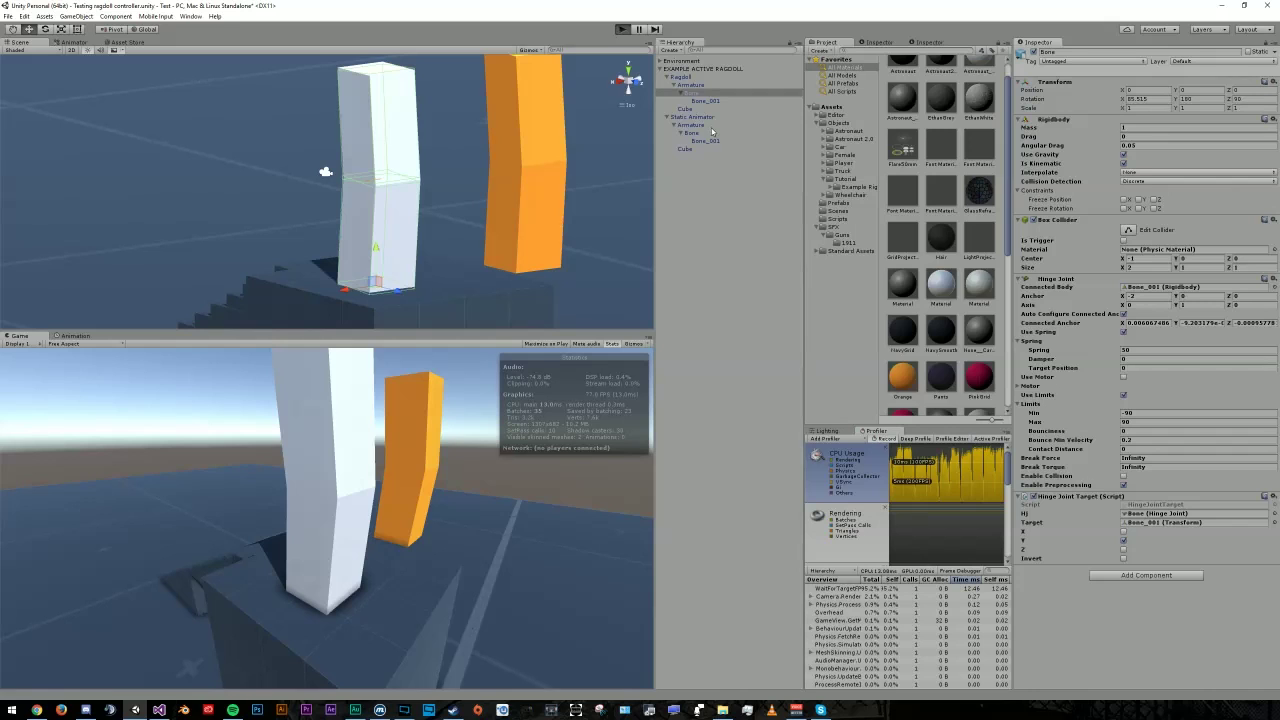
left_click(712, 141)
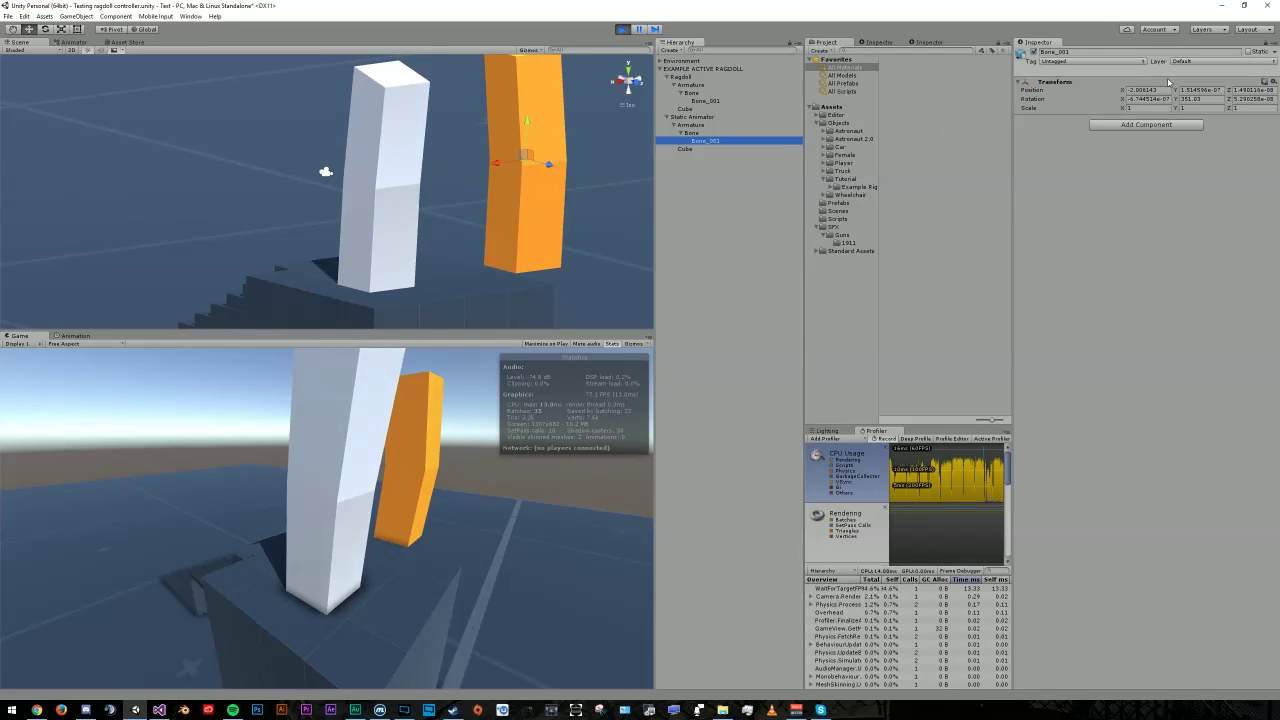
left_click_drag(1178, 104, 973, 44)
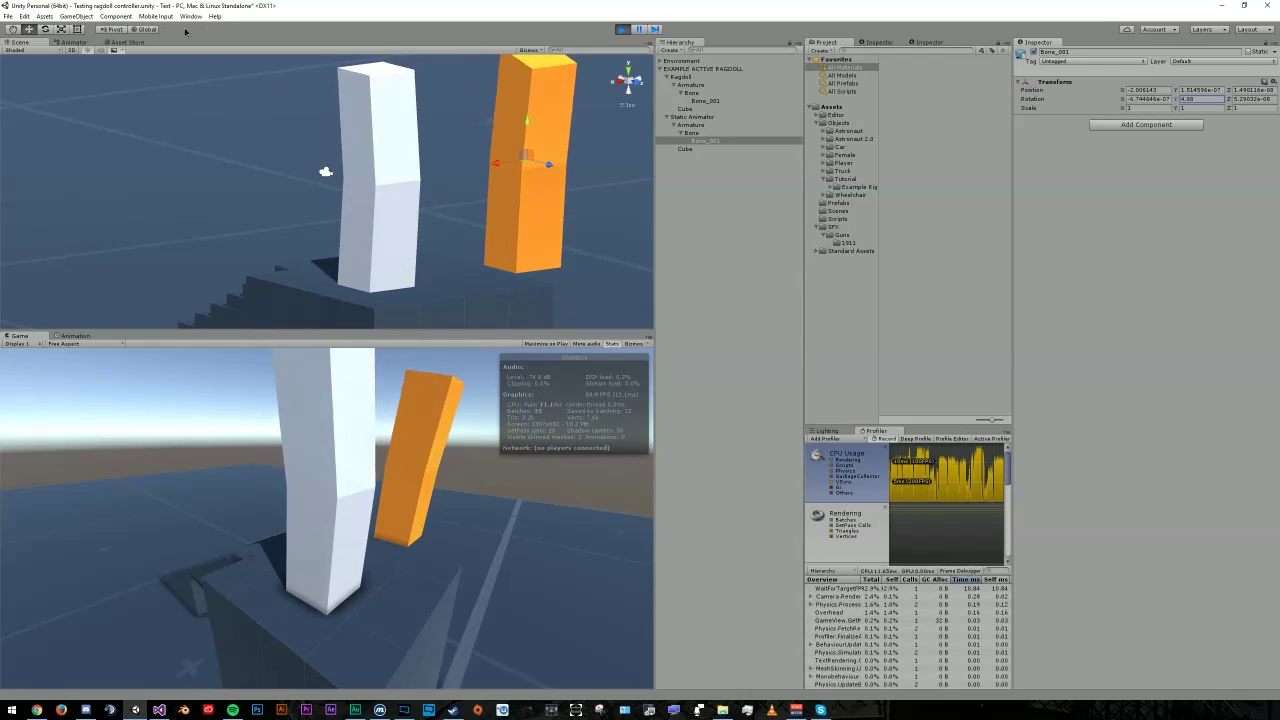
type("53")
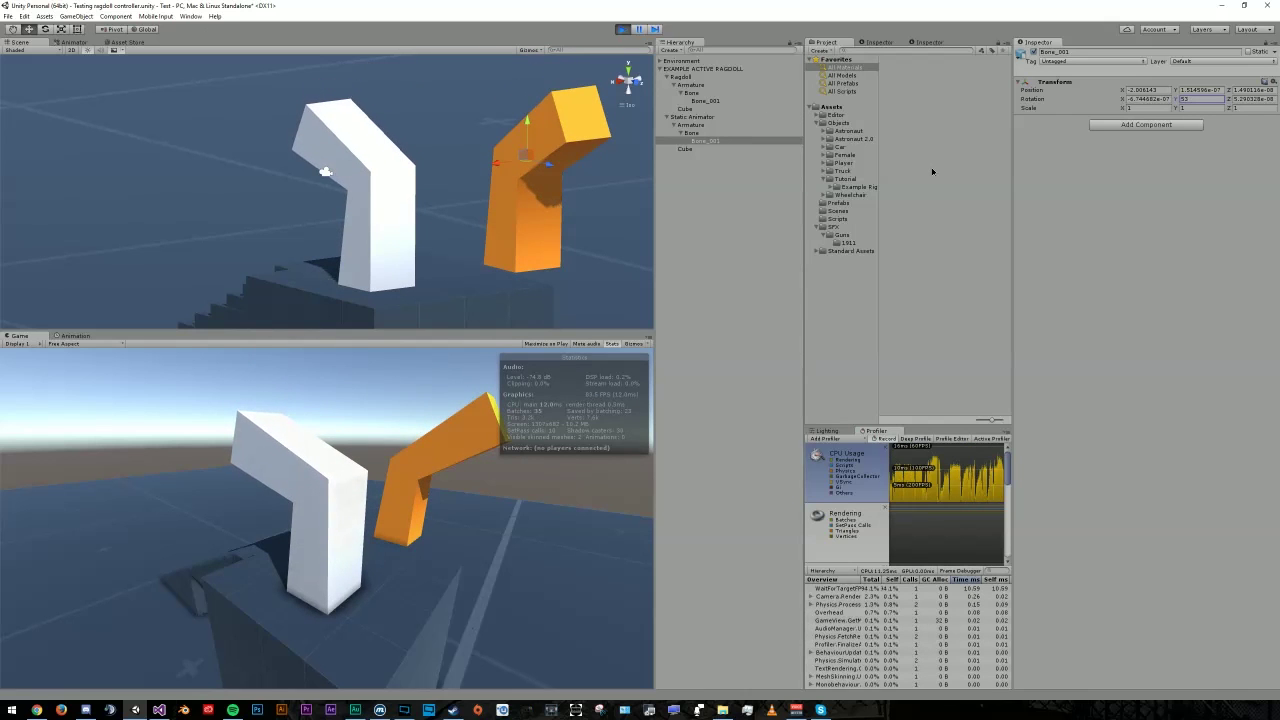
key("BackSpace")
key("BackSpace")
type("28.12")
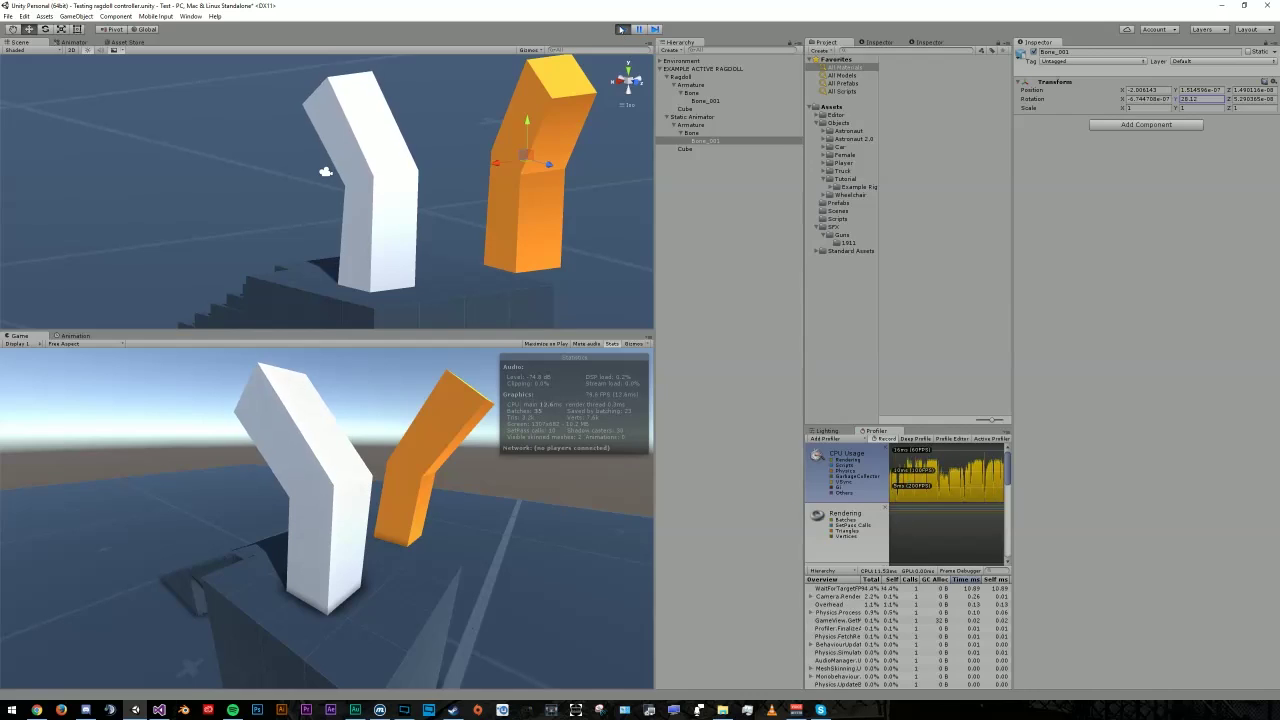
Step: Restart Play, set the orange Bone_001 rotation to 15.36, and rerun the test
left_click(620, 29)
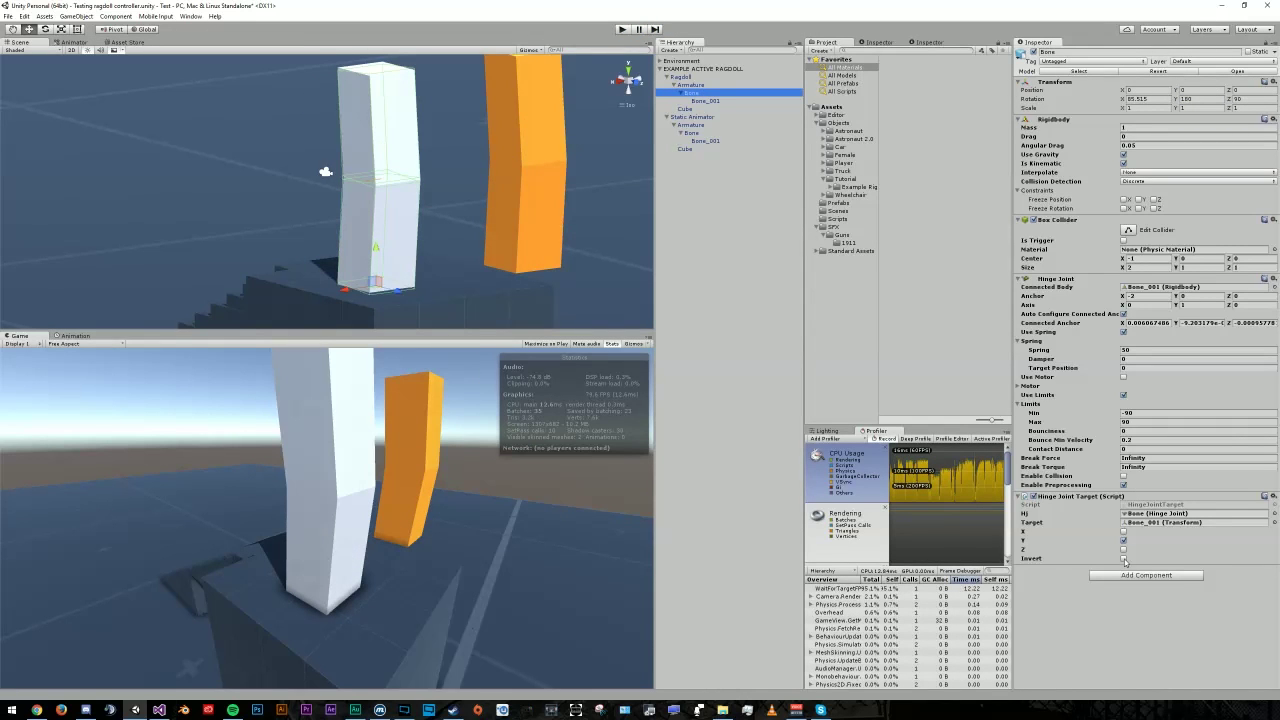
left_click(622, 30)
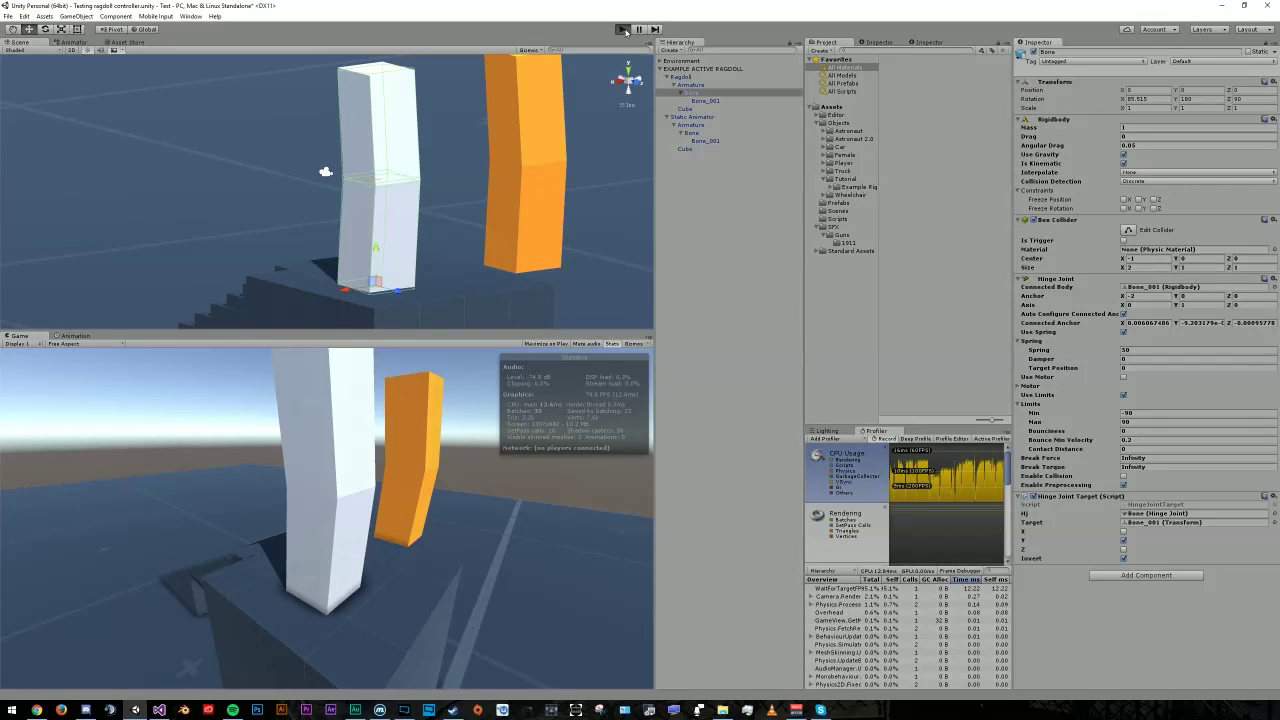
left_click(710, 140)
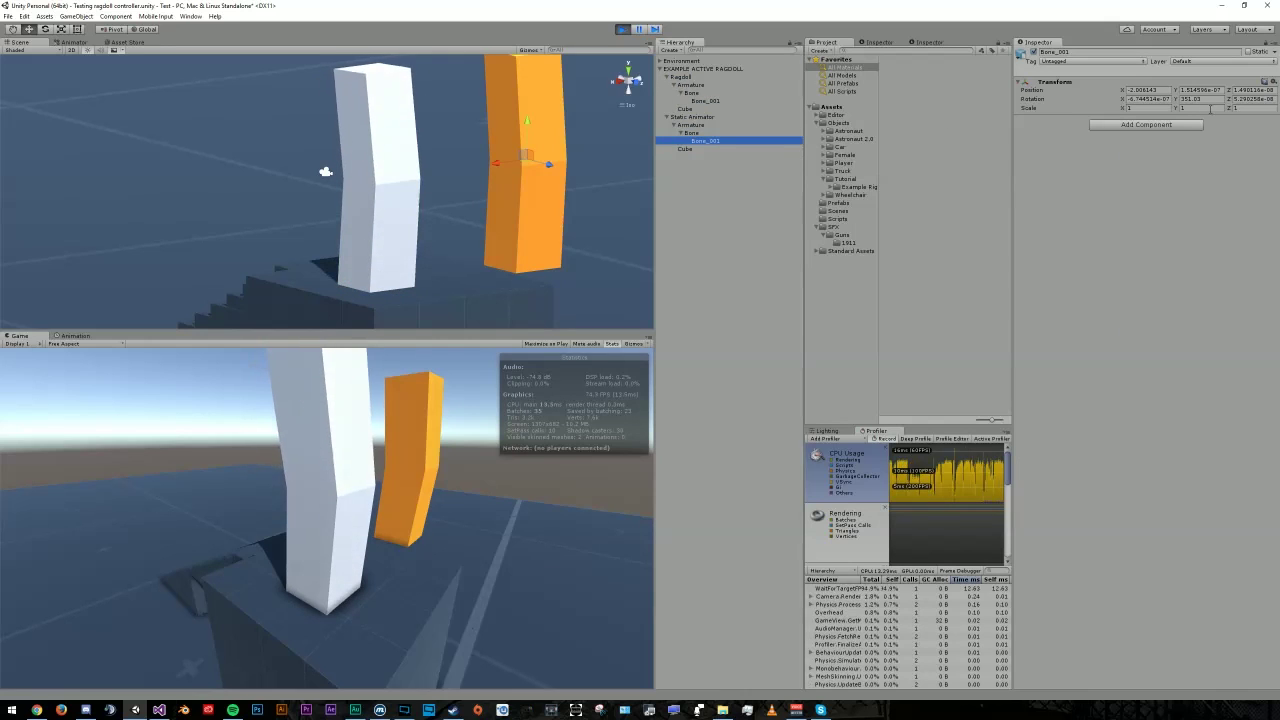
type("15.36")
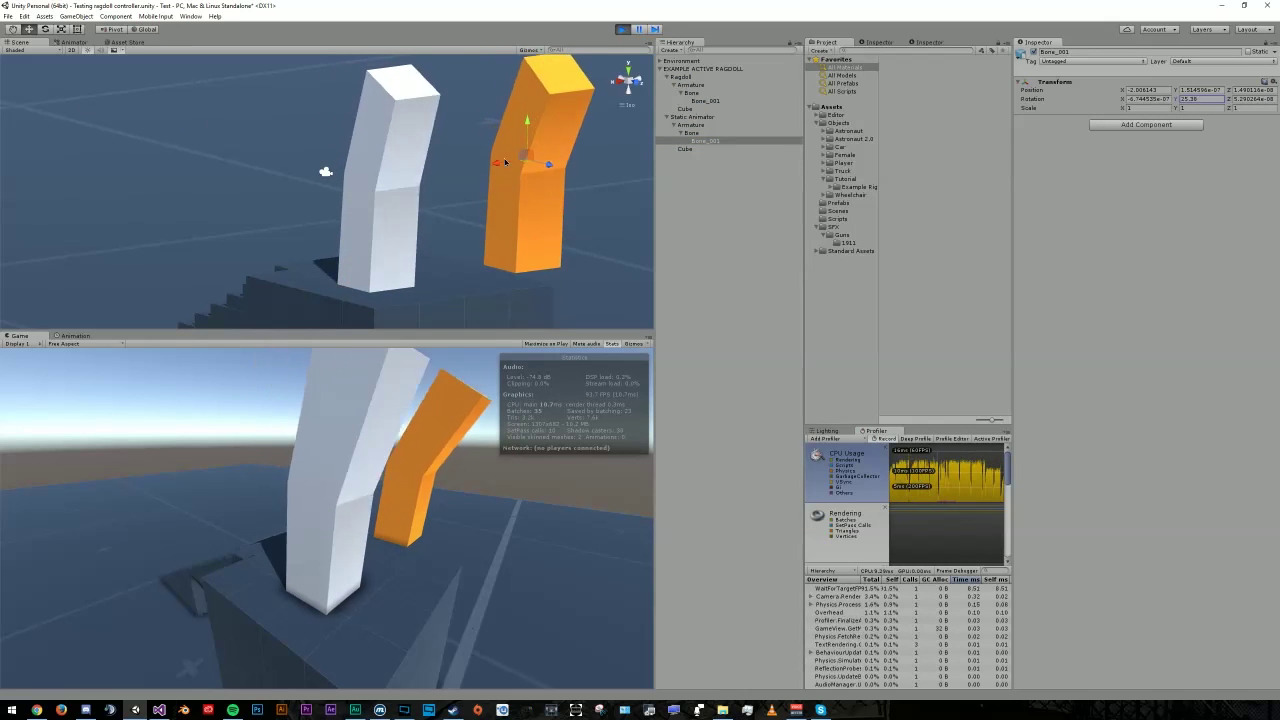
key("ctrl+p")
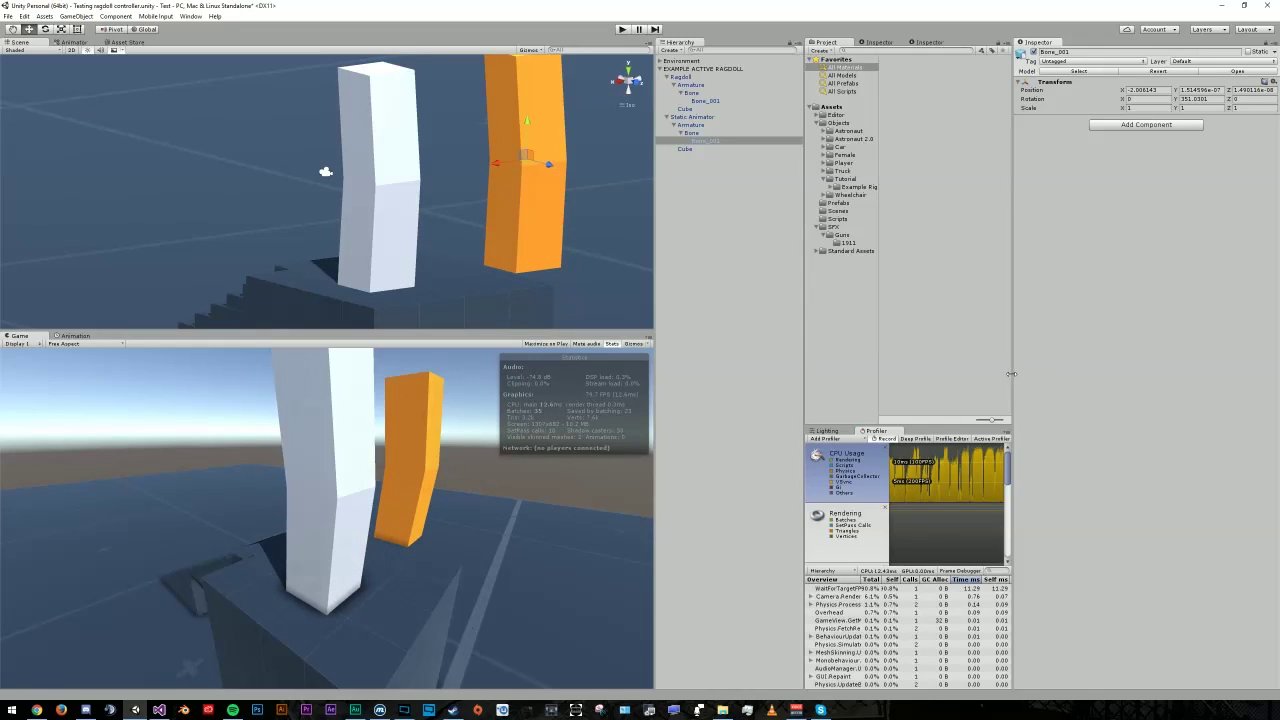
key("ctrl+p")
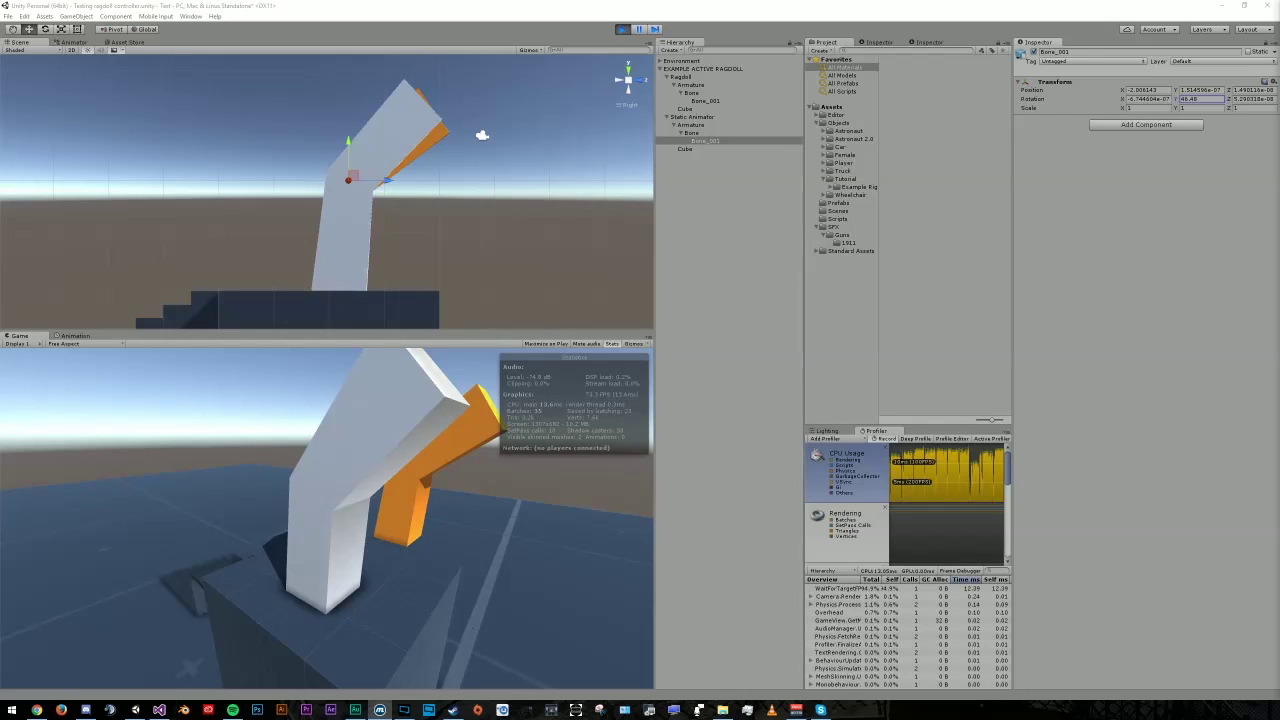
Step: Stop Play mode after watching the white ragdoll follow the orange bone's sideways bend
left_click(622, 29)
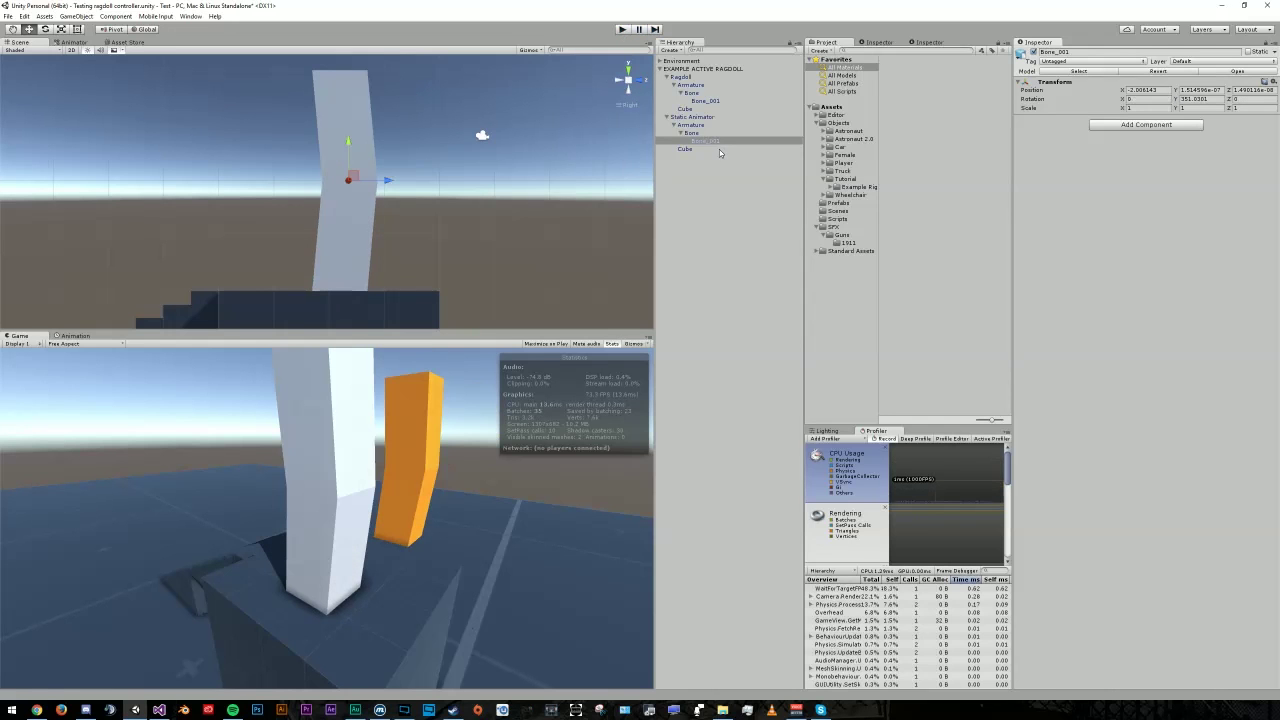
Step: Add an empty child named 'Bone_001 NEST' under Bone_001 and place it between Bone and Bone_001
right_click(718, 144)
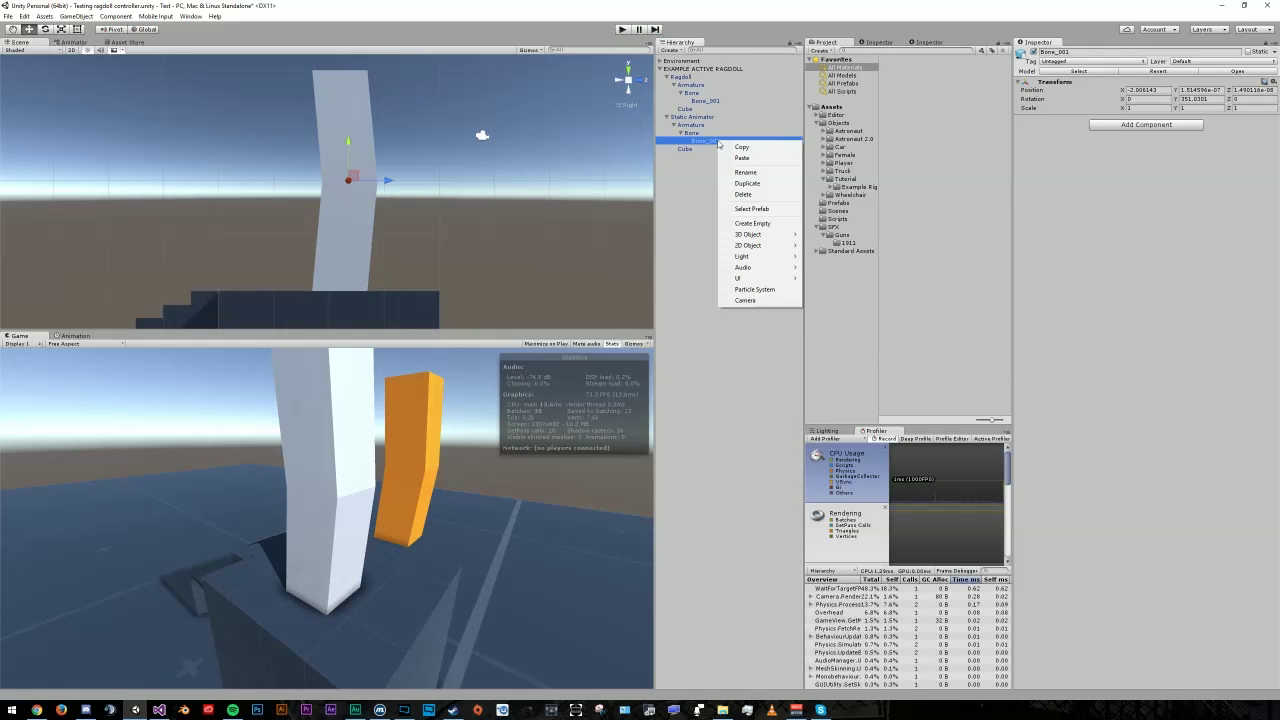
left_click(768, 224)
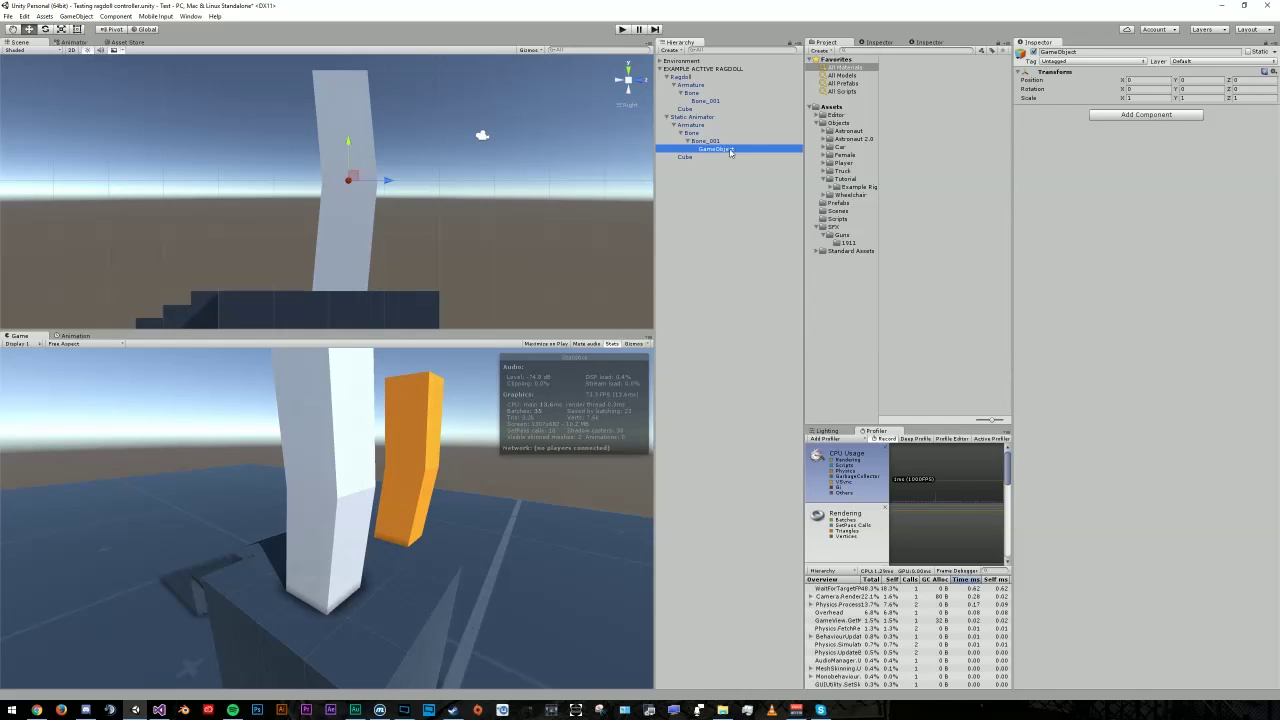
left_click(728, 149)
type("Bo")
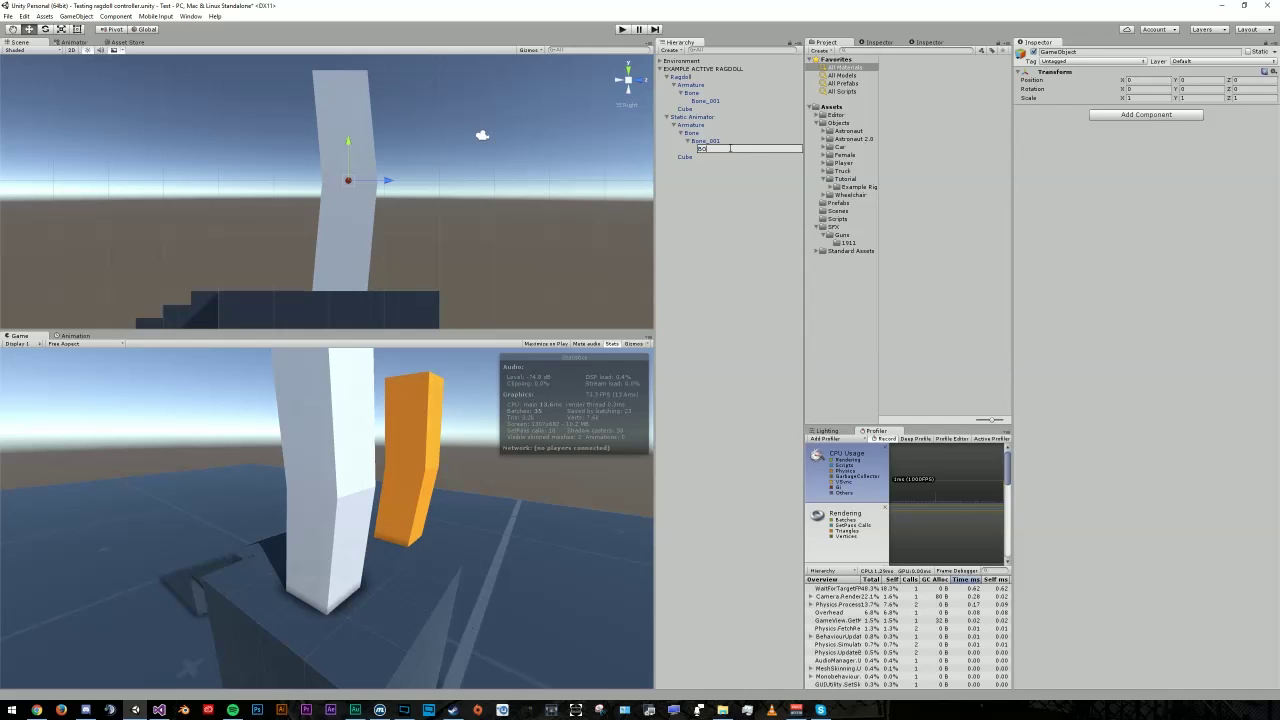
type("ne_001 NEST")
key("Return")
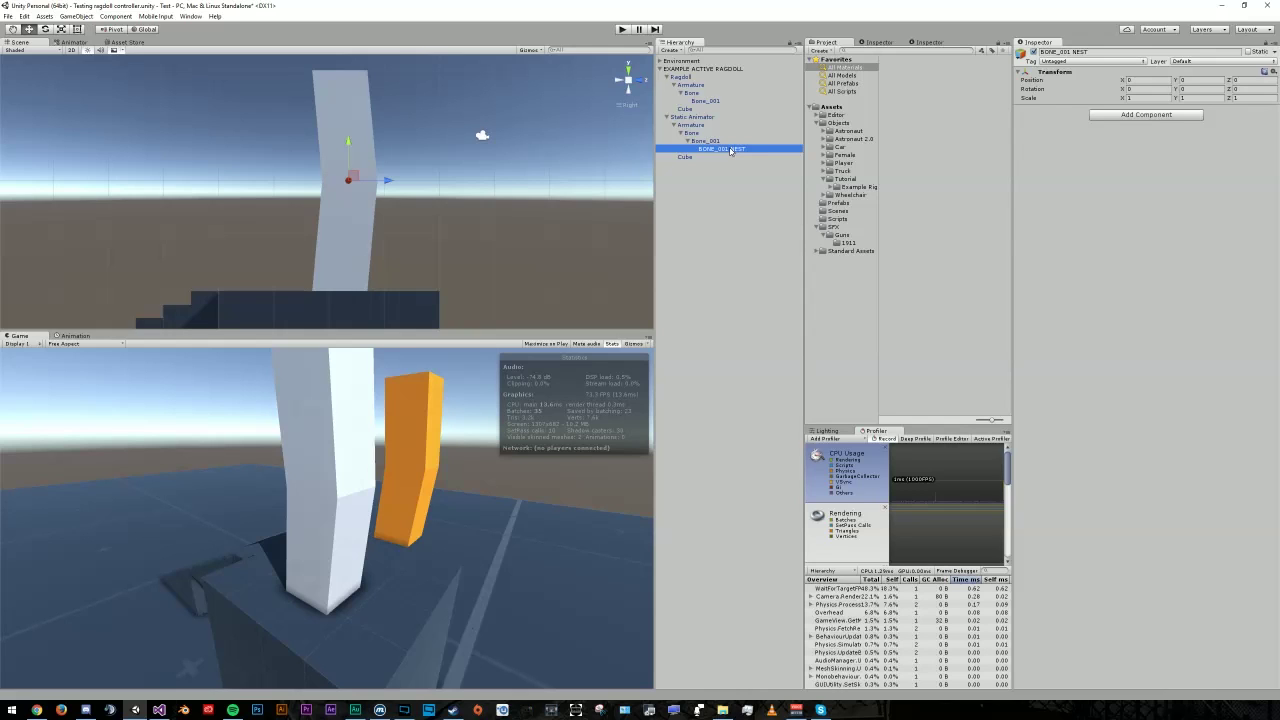
left_click_drag(730, 150, 716, 147)
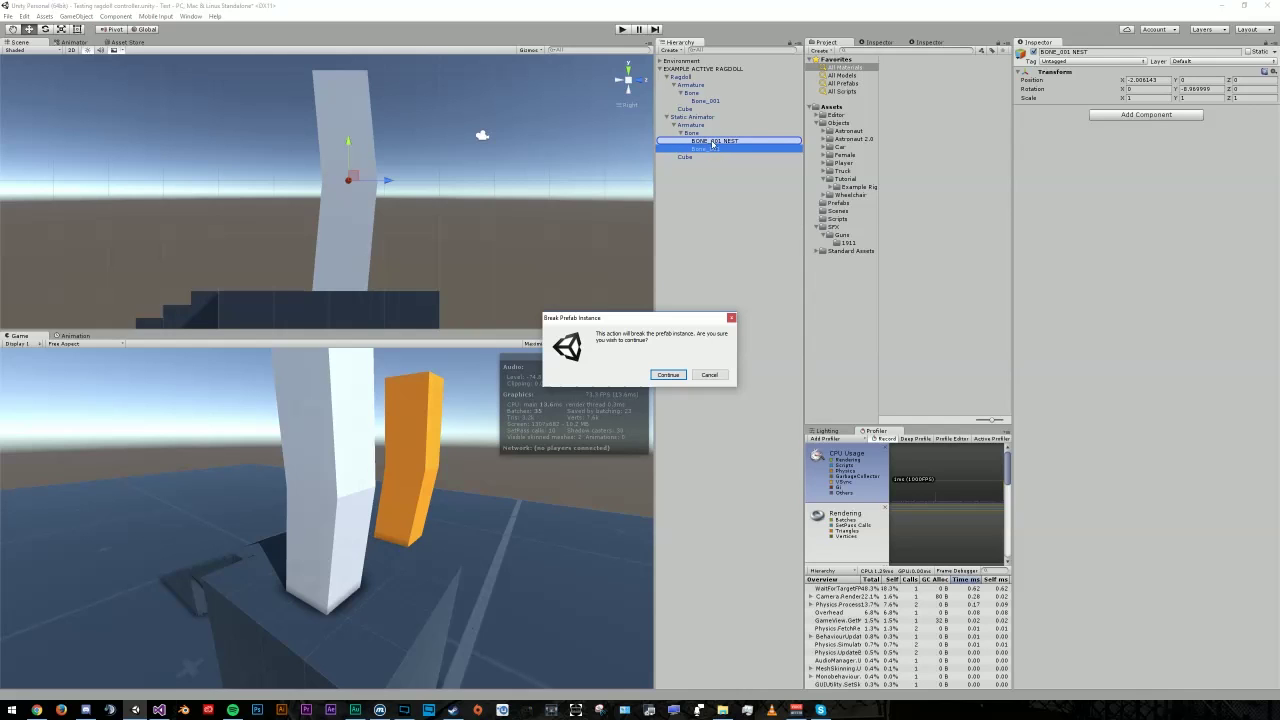
Step: Accept breaking the prefab instance, then test in Play mode by spinning Bone_001's Y rotation to 359.88
left_click(665, 377)
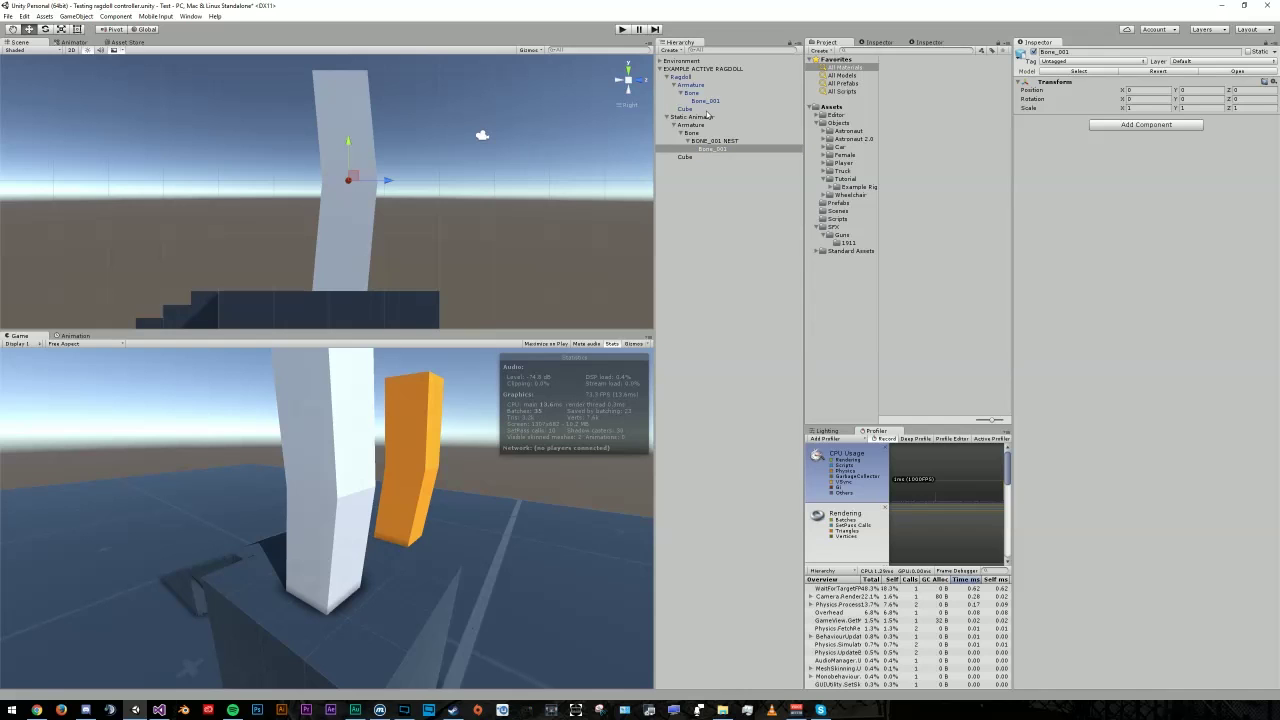
left_click(621, 29)
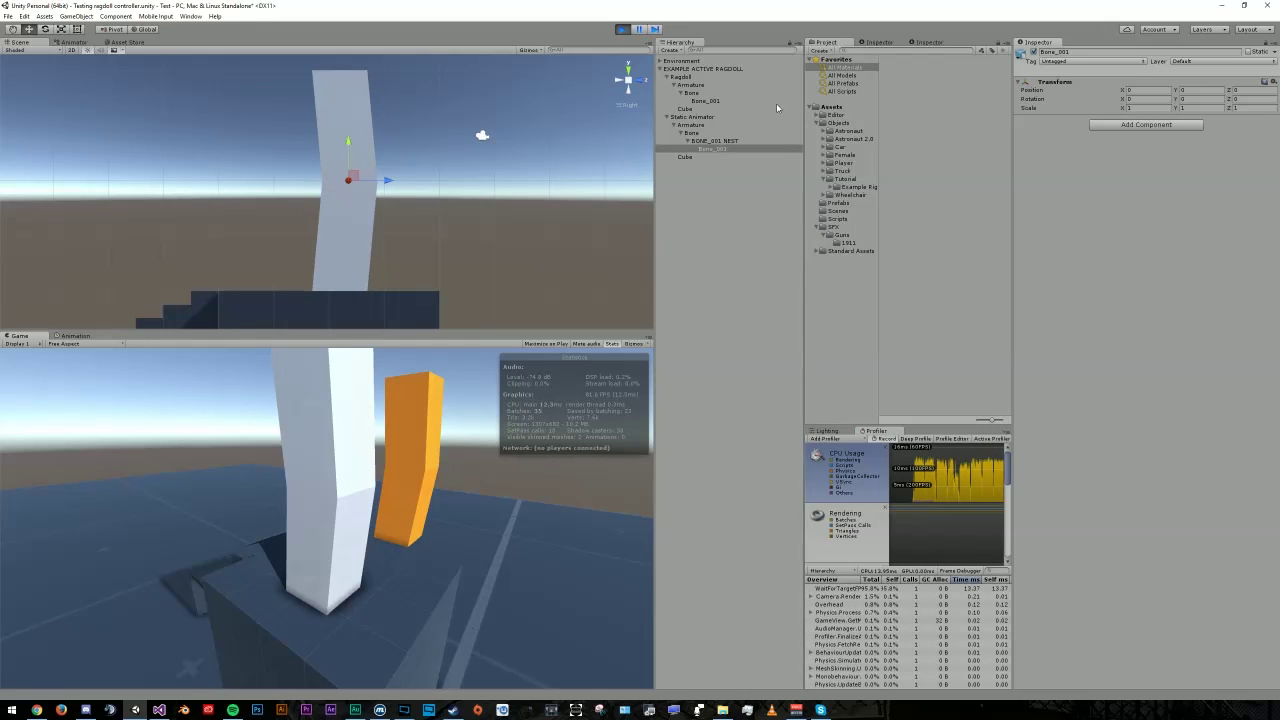
left_click(1174, 100)
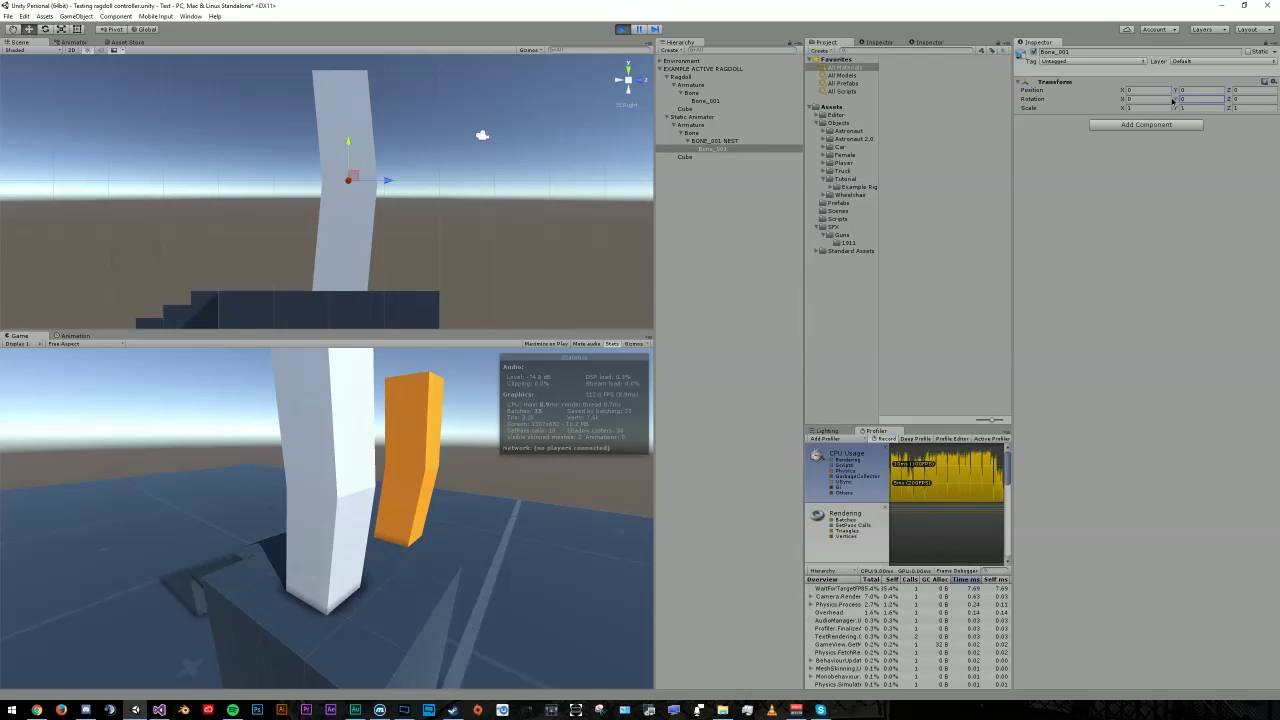
left_click_drag(1174, 100, 1197, 123)
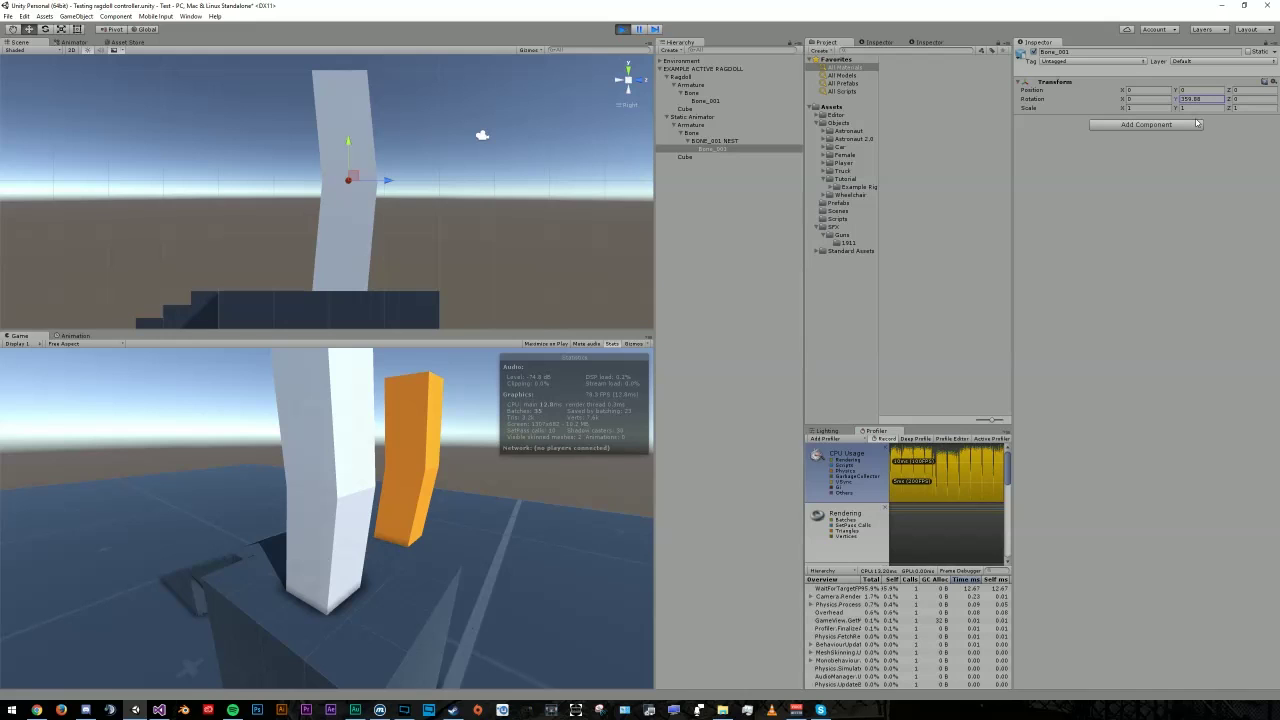
Step: Select the ragdoll's Bone and raise its hinge Spring to about 583 with Damper near 75.8
key("ctrl+z")
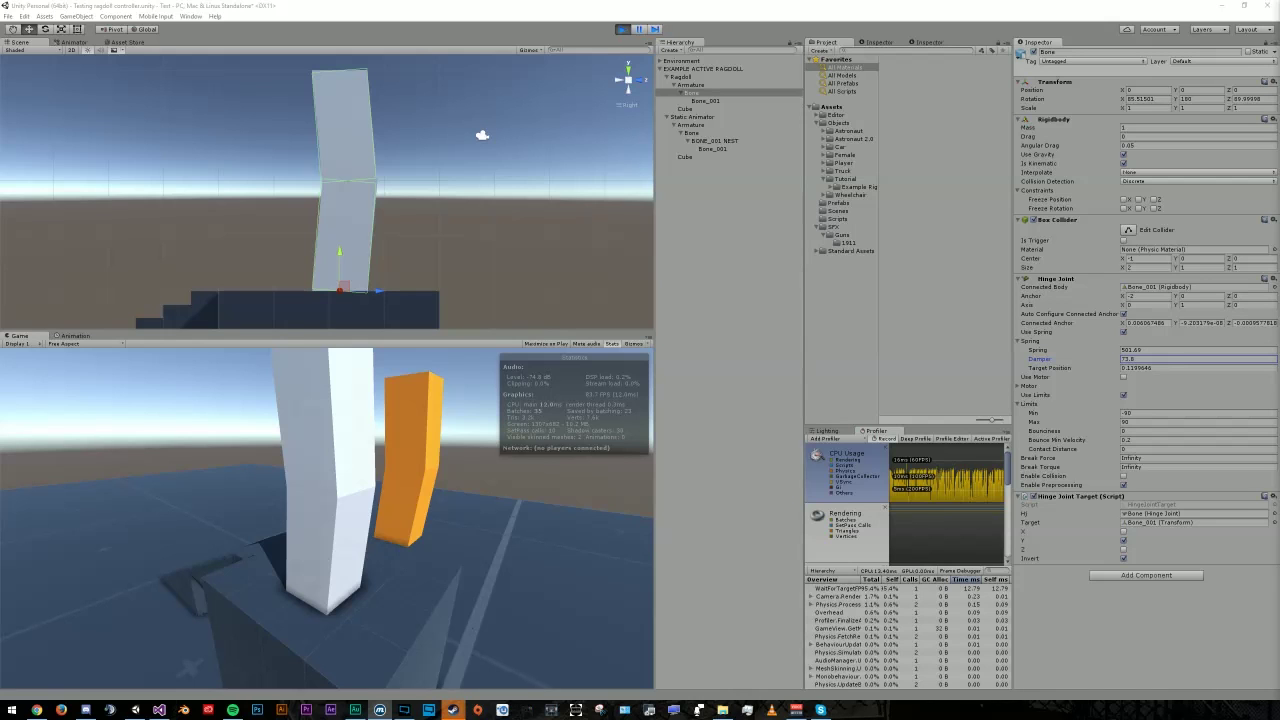
Step: Create 'TUTORIAL ANIM CONTROLLER' in Example Rig and assign it as Static Animator's Controller
key("ctrl+p")
right_click(931, 190)
mouse_move(955, 200)
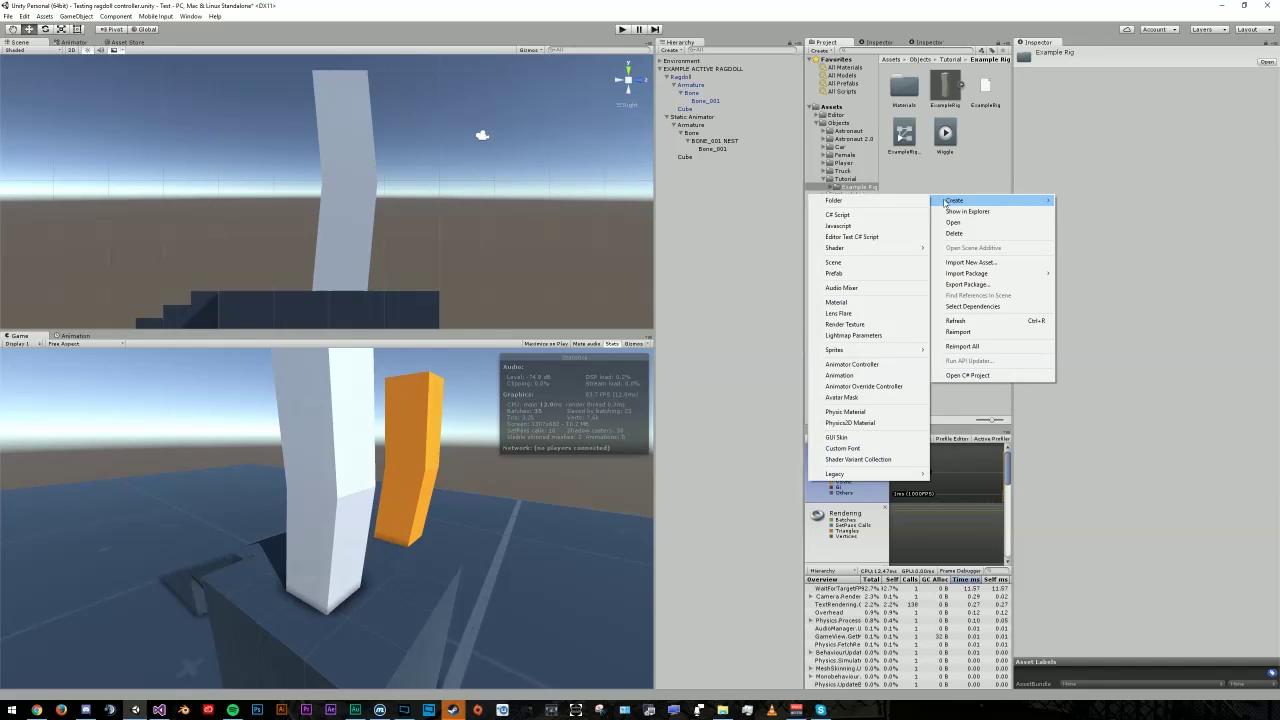
left_click(851, 364)
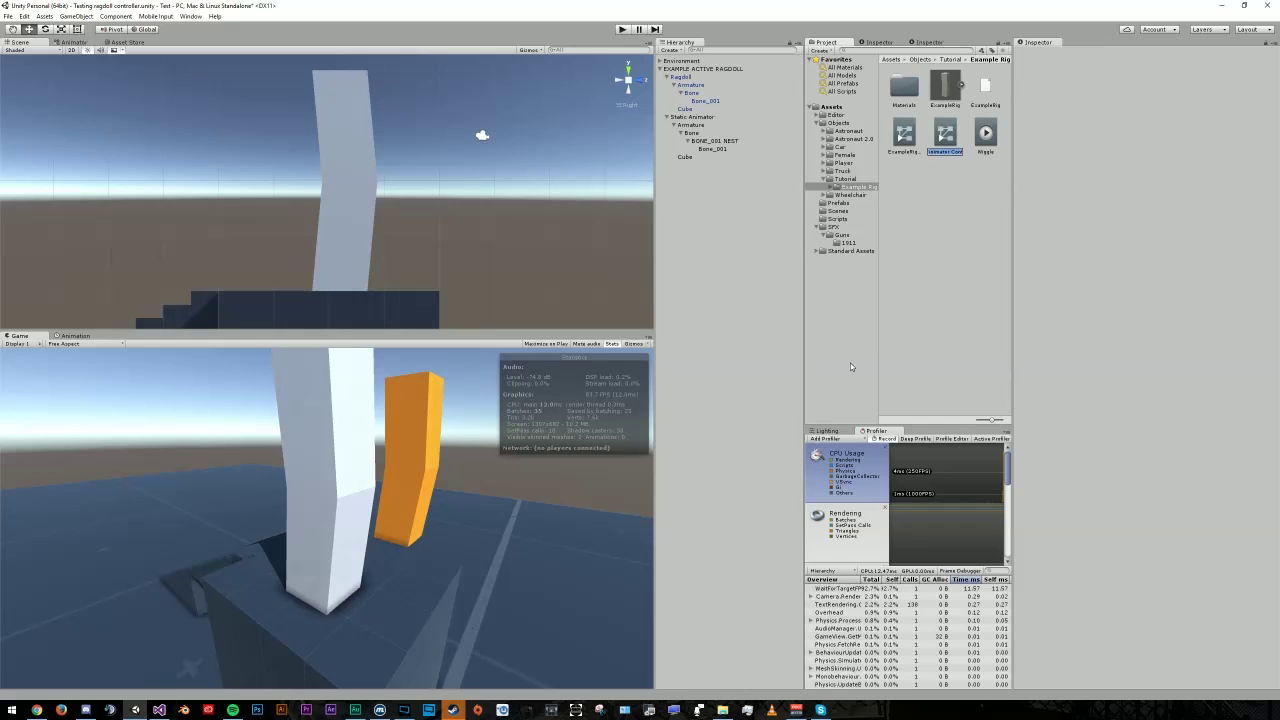
type("TUTORIAL ANIM CONTROLLER")
key("Return")
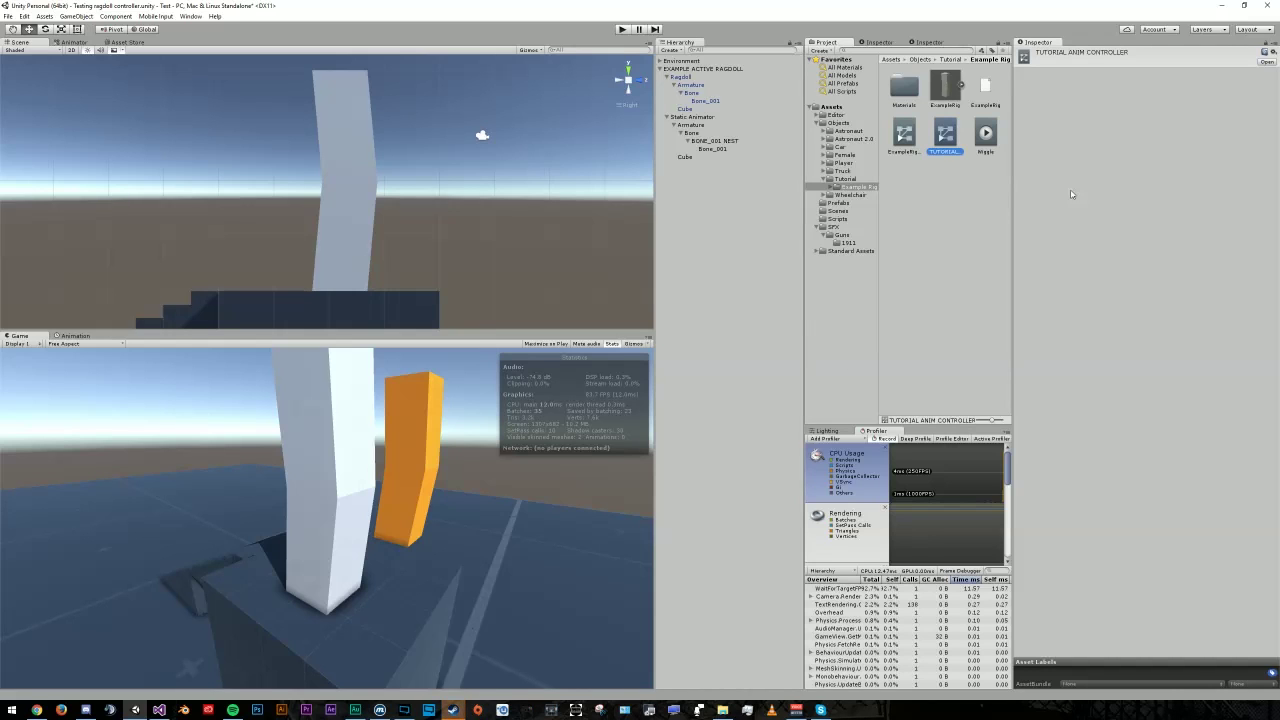
left_click(700, 117)
left_click_drag(943, 134, 1150, 127)
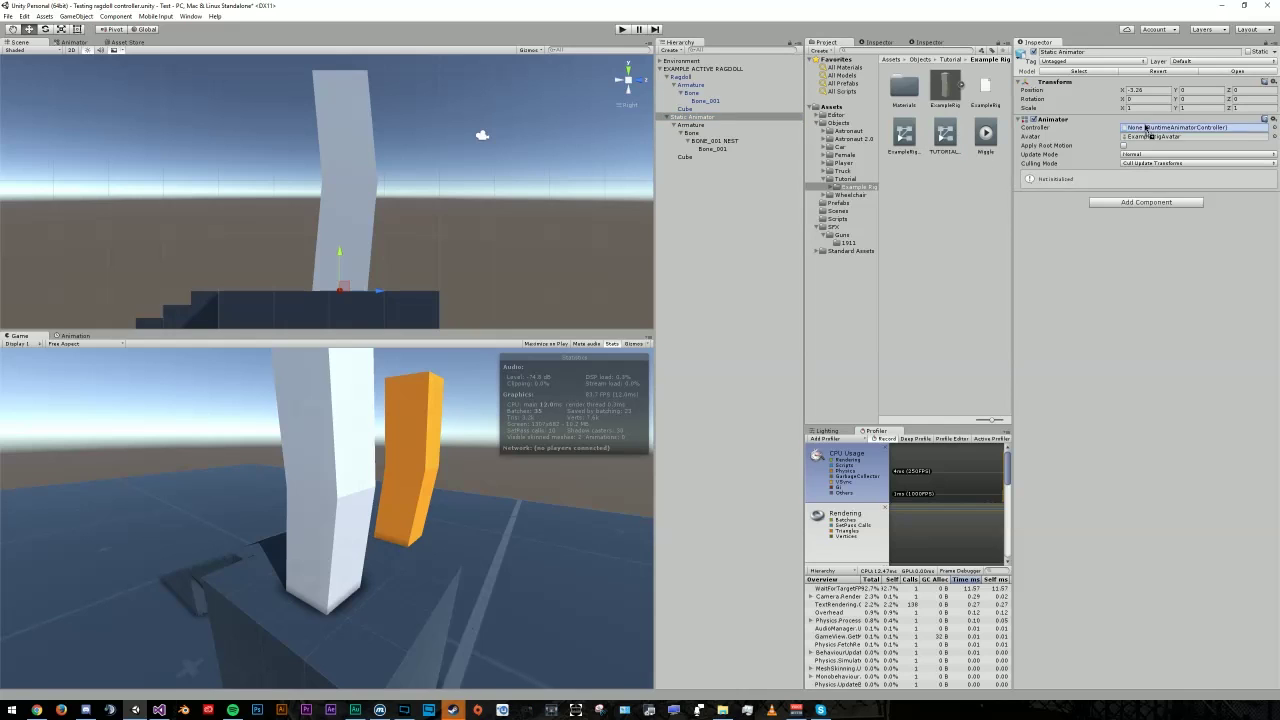
Step: Create a new animation clip named 'TUTORIAL_MODEL_WIGGLE ANIM'
right_click(921, 213)
mouse_move(980, 217)
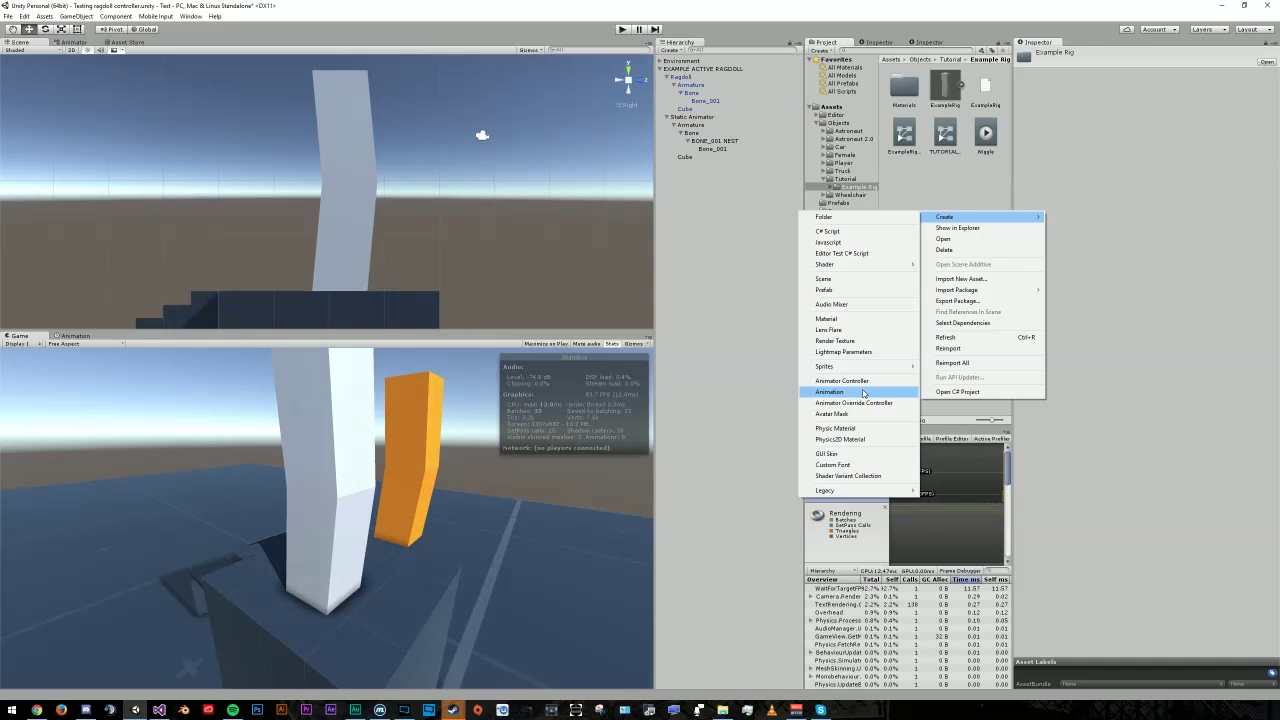
left_click(864, 393)
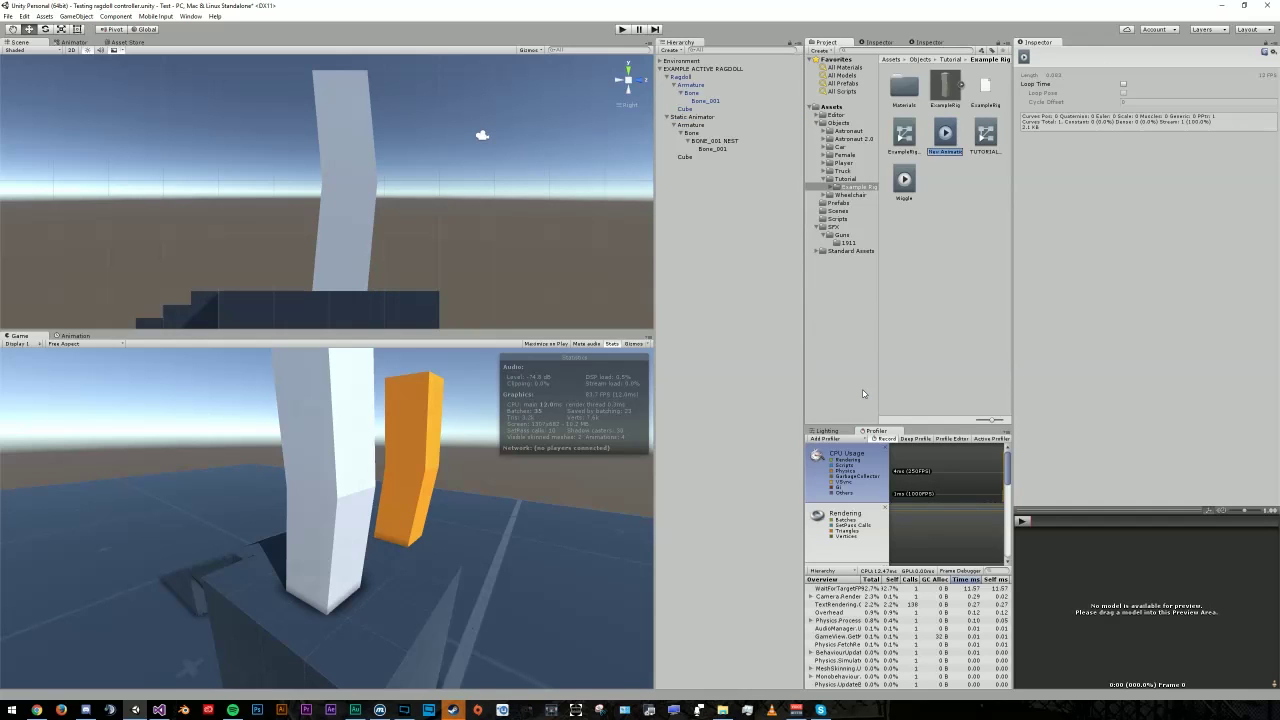
type("TUTORIAL_MODEL_WIGGLE ANIM")
key("Return")
Step: Open TUTORIAL ANIM CONTROLLER's state graph and add an empty state
left_click(690, 116)
double_click(1130, 127)
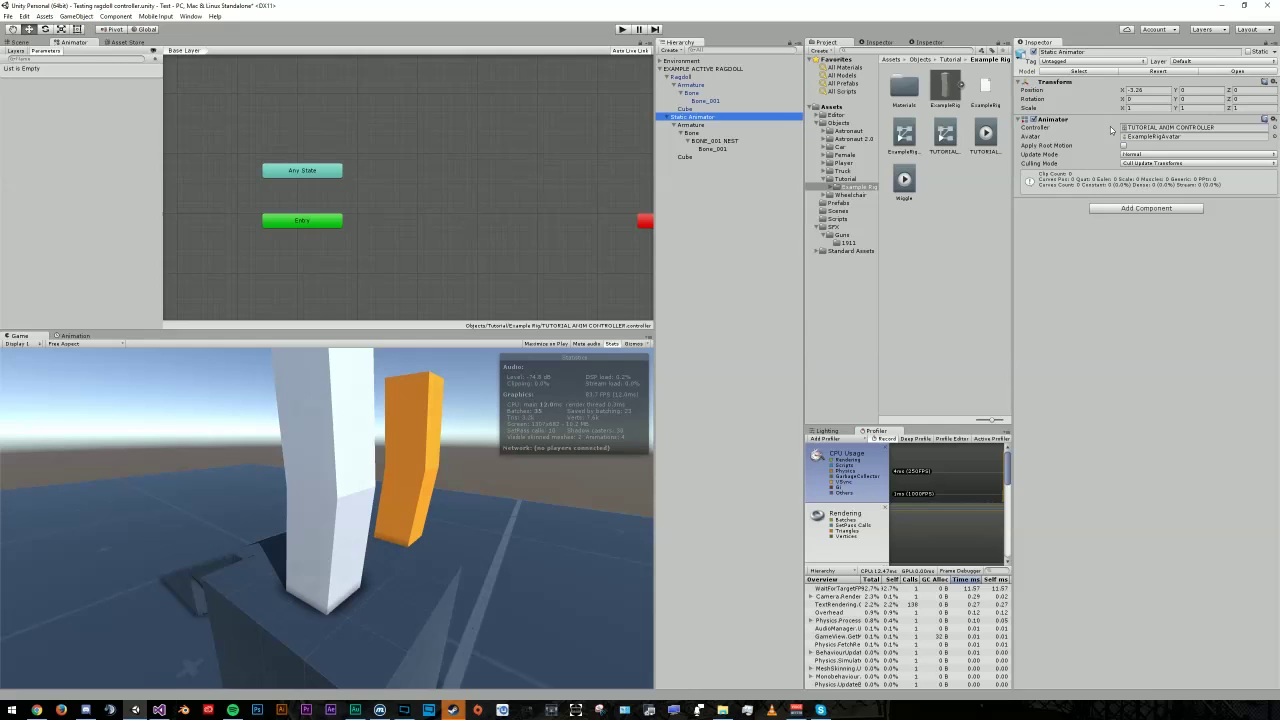
left_click(1158, 129)
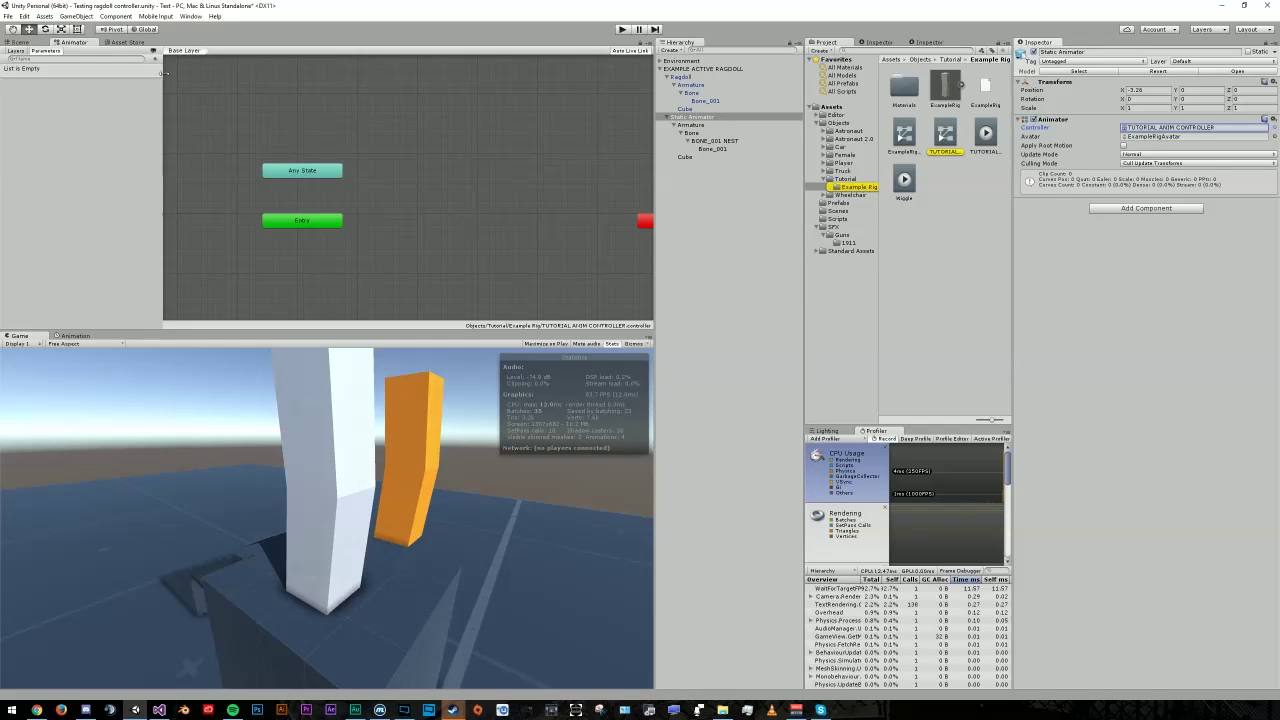
left_click(303, 145)
right_click(406, 196)
mouse_move(451, 201)
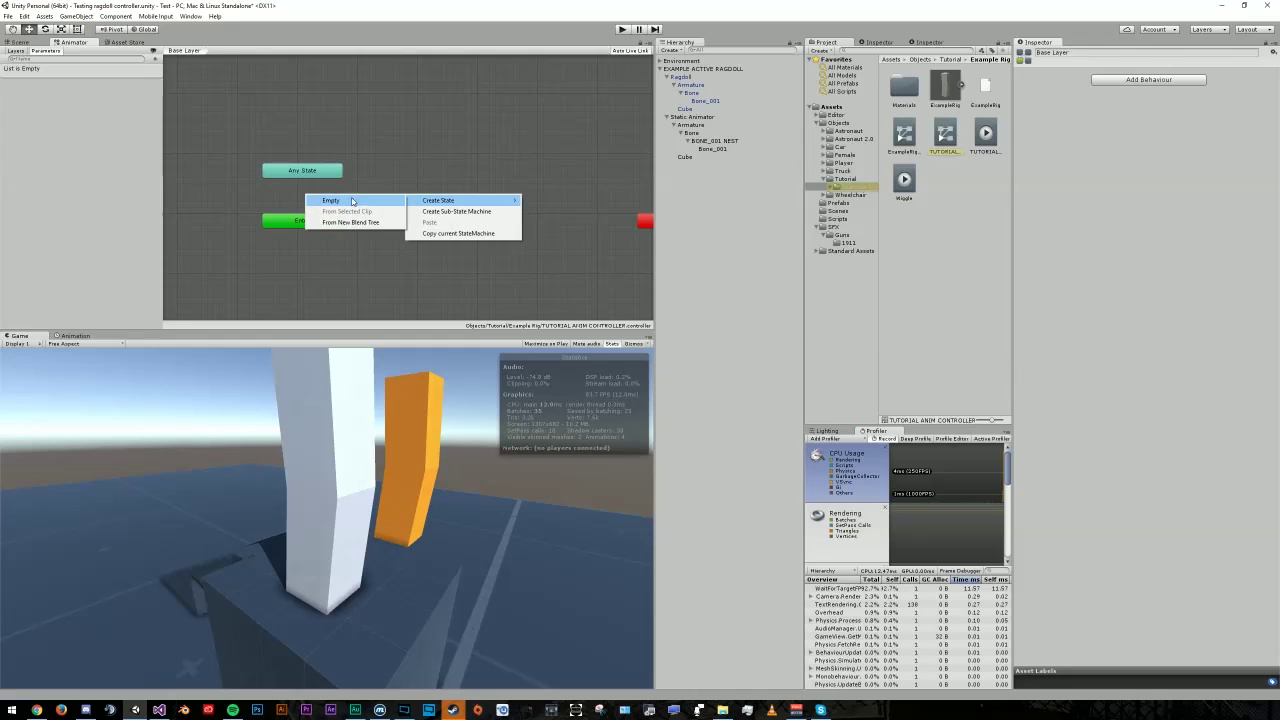
left_click(350, 201)
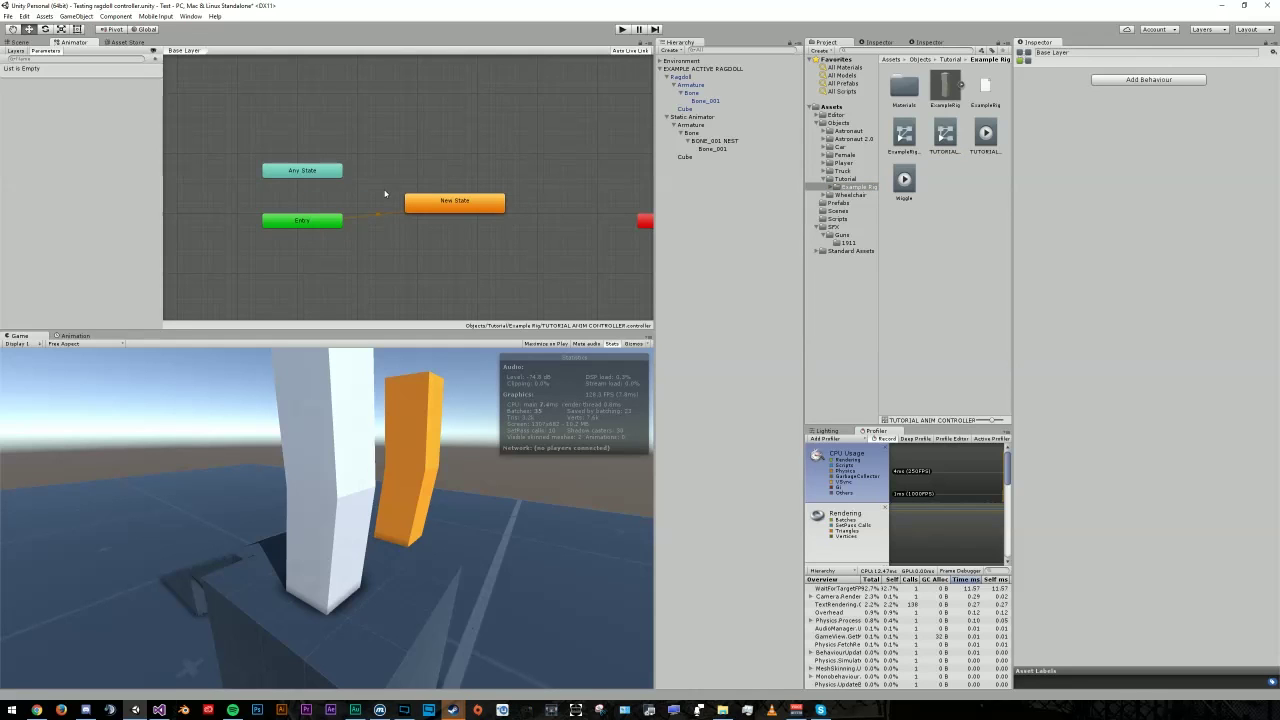
Step: Name the state 'Wiggle', set the wiggle clip as its Motion, and show the Animation window
left_click(450, 201)
left_click(1100, 52)
type("Wiggle")
key("Return")
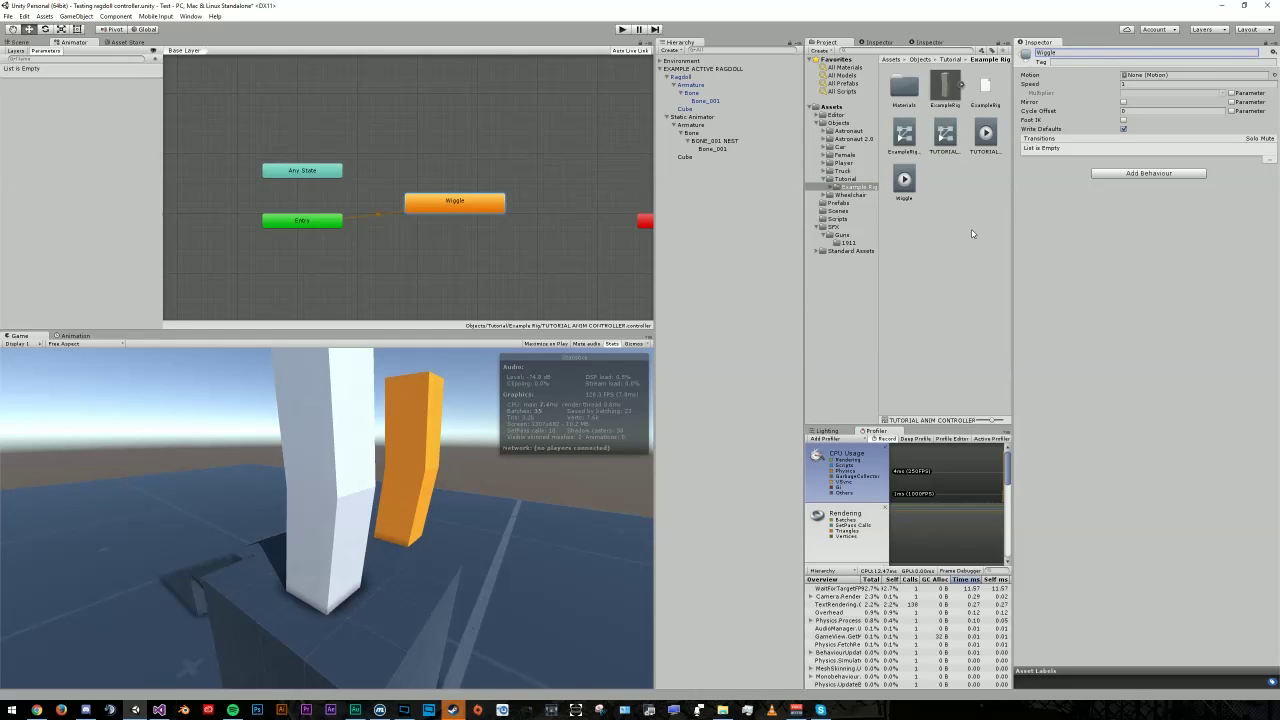
left_click_drag(945, 133, 1160, 80)
left_click(75, 335)
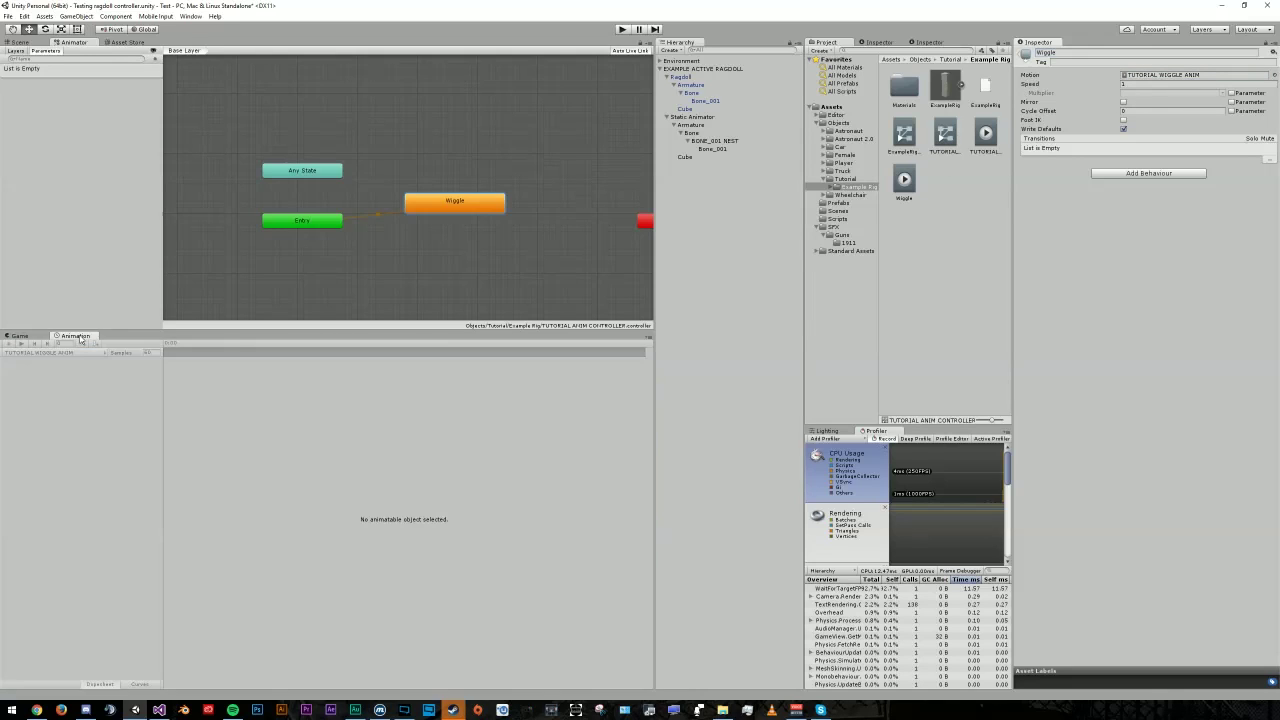
Step: Pick Static Animator's wiggle clip in the Animation window, enable Record, and select Bone_001
left_click(21, 42)
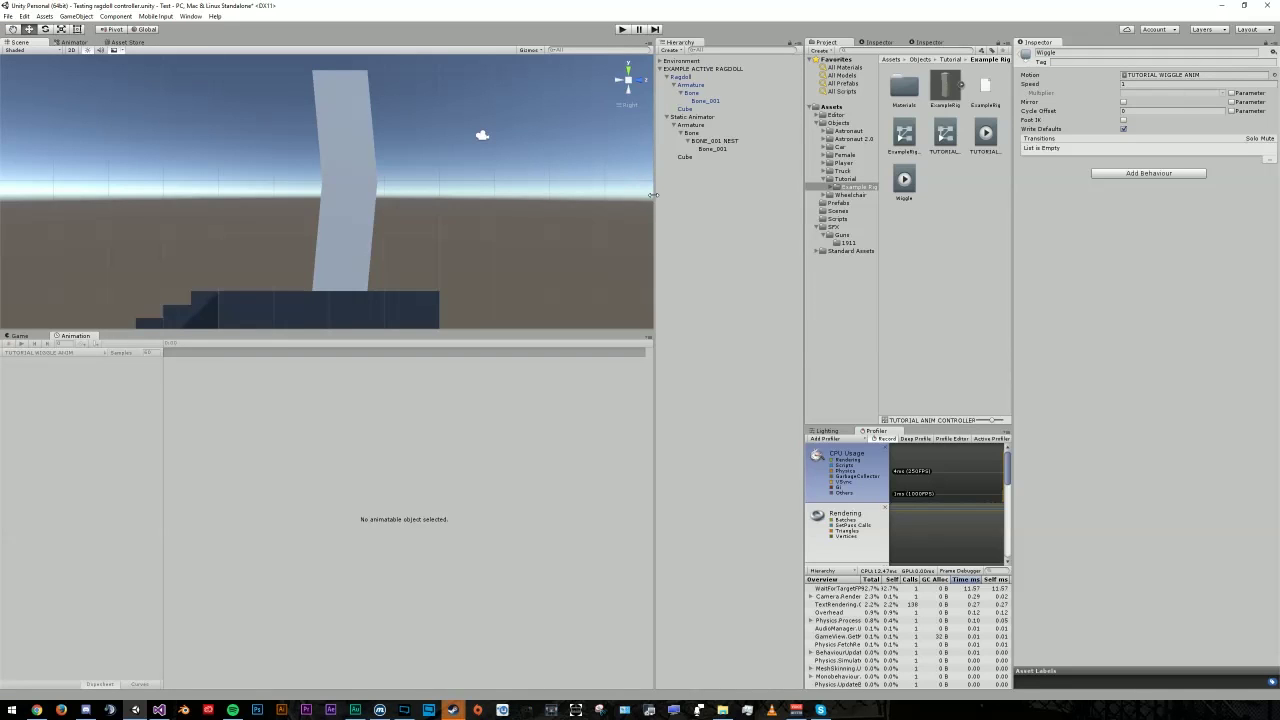
left_click_drag(504, 173, 724, 120, "alt")
left_click(700, 117)
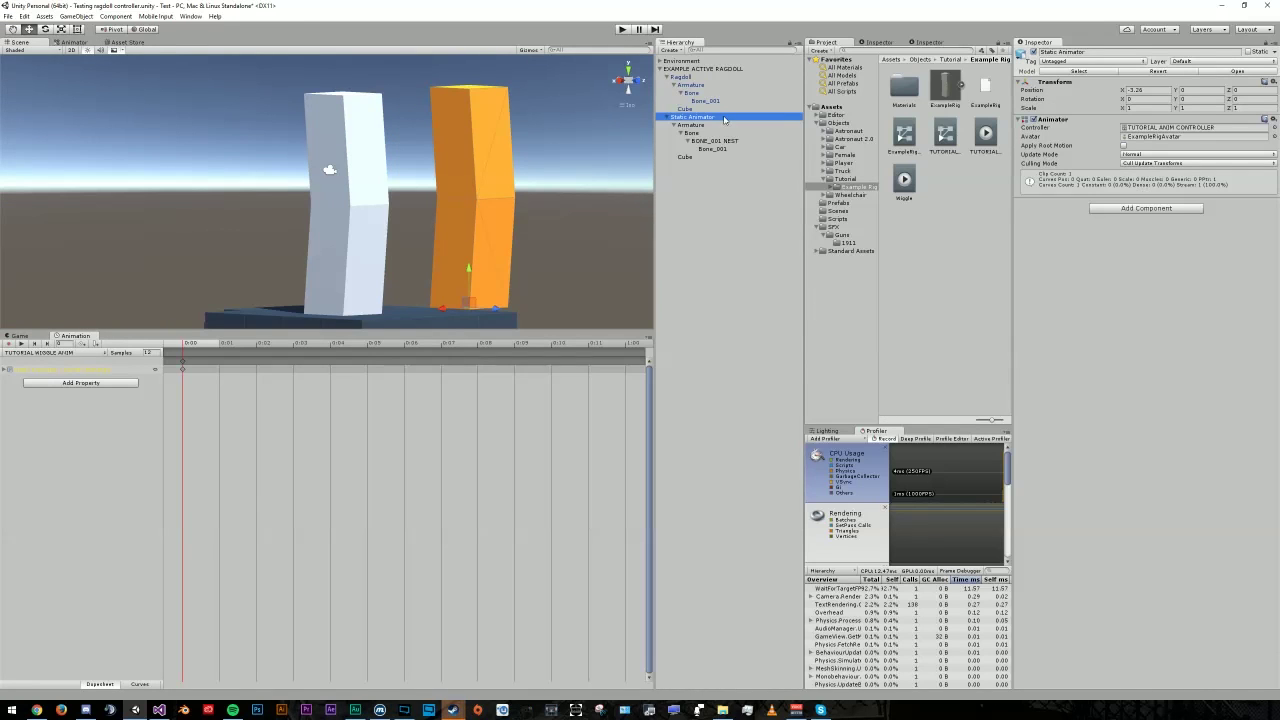
left_click(70, 355)
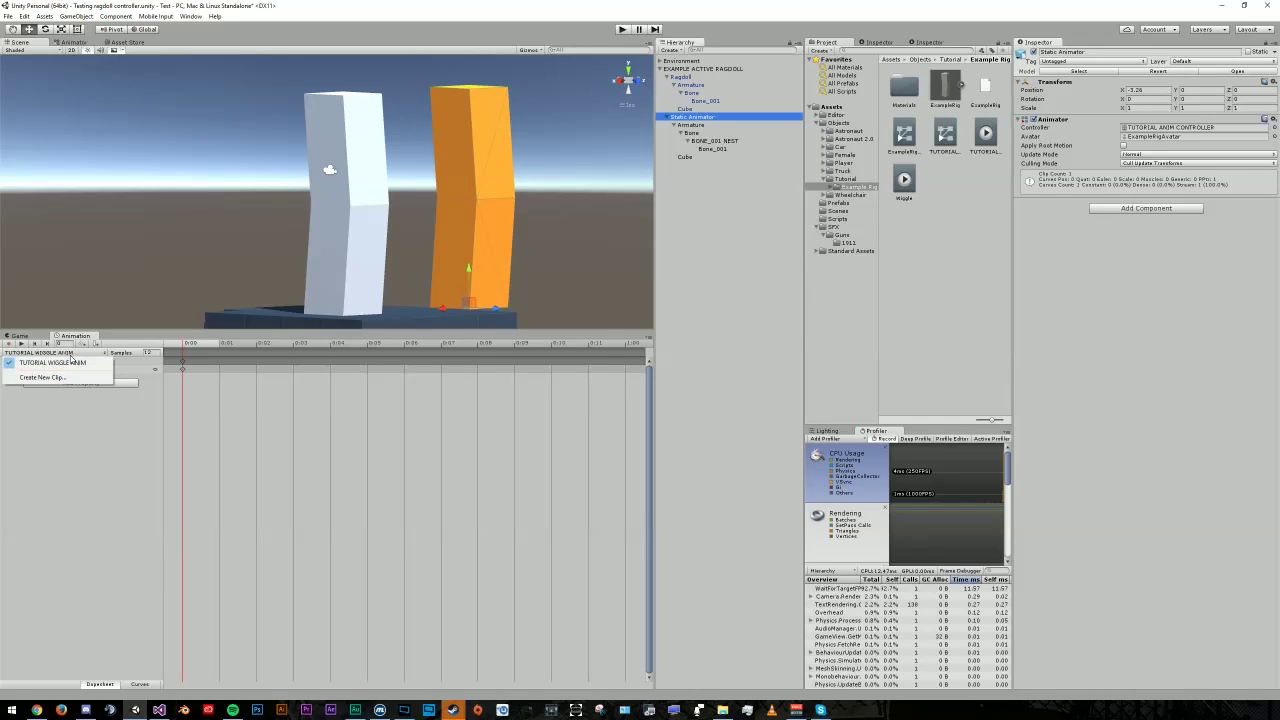
left_click(64, 471)
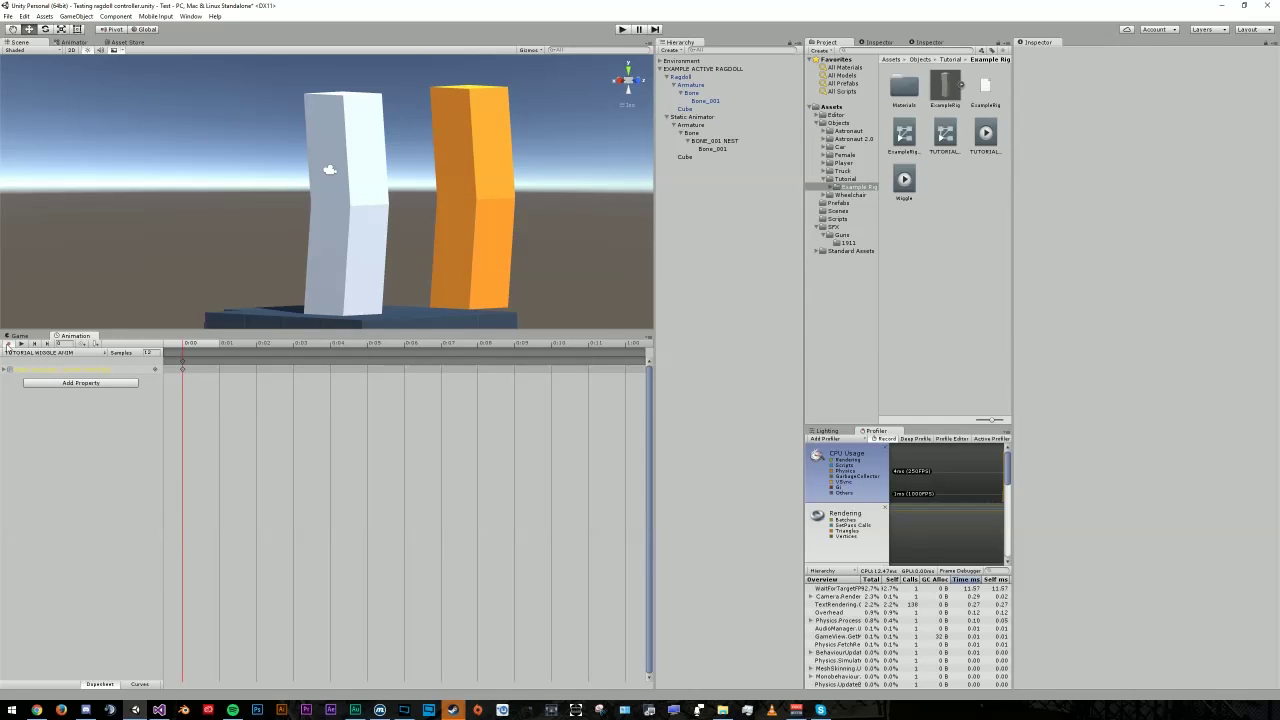
left_click(8, 344)
left_click(718, 141)
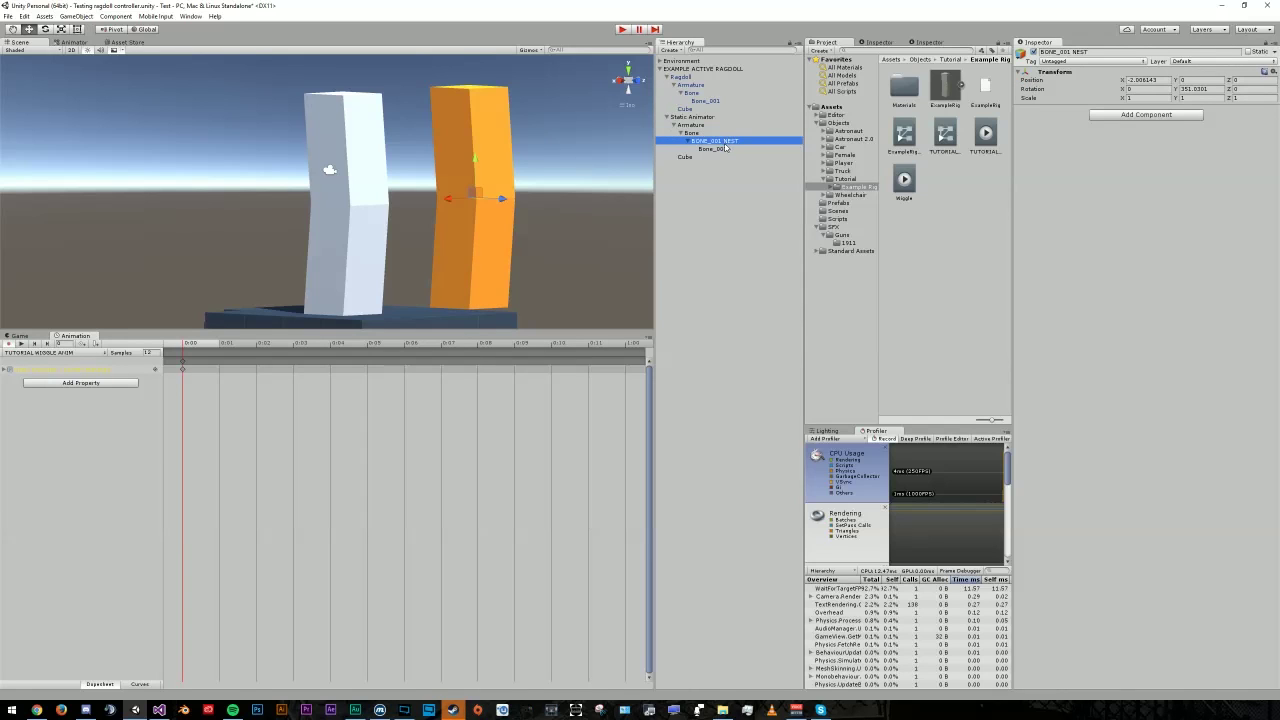
left_click(734, 150)
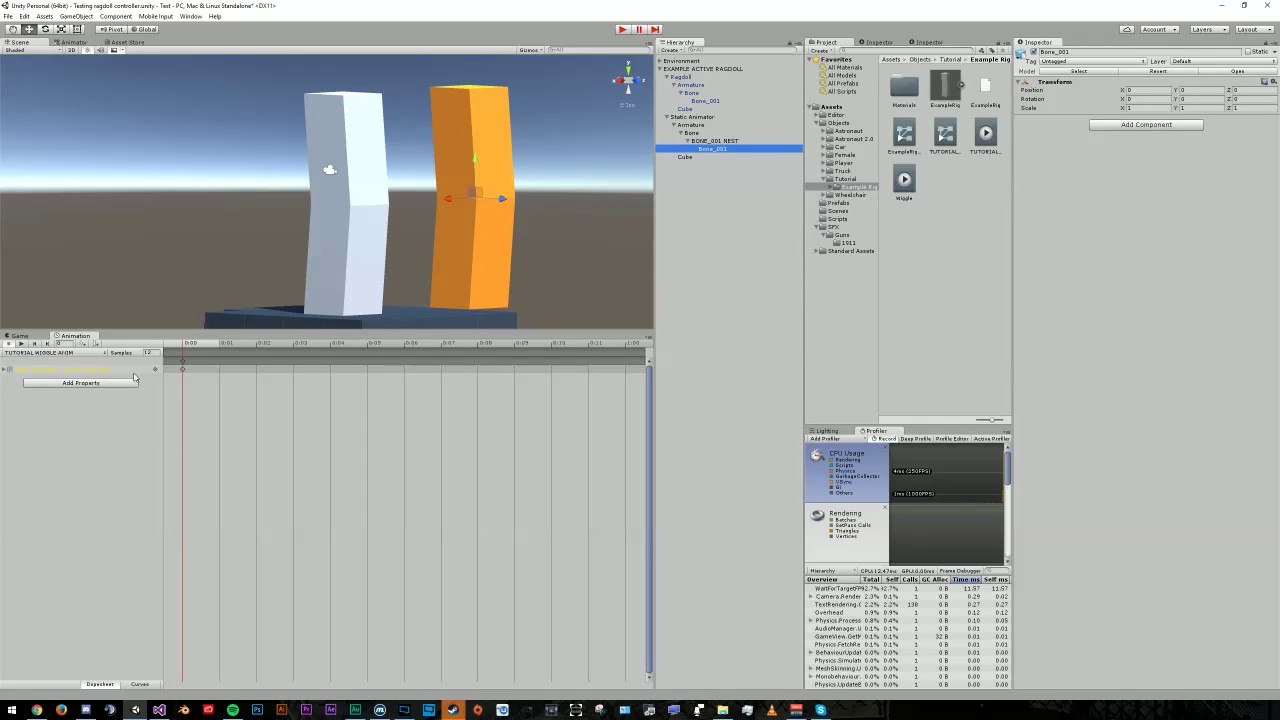
Step: Key Bone_001 bent over at 1:00
left_click_drag(186, 351, 477, 396)
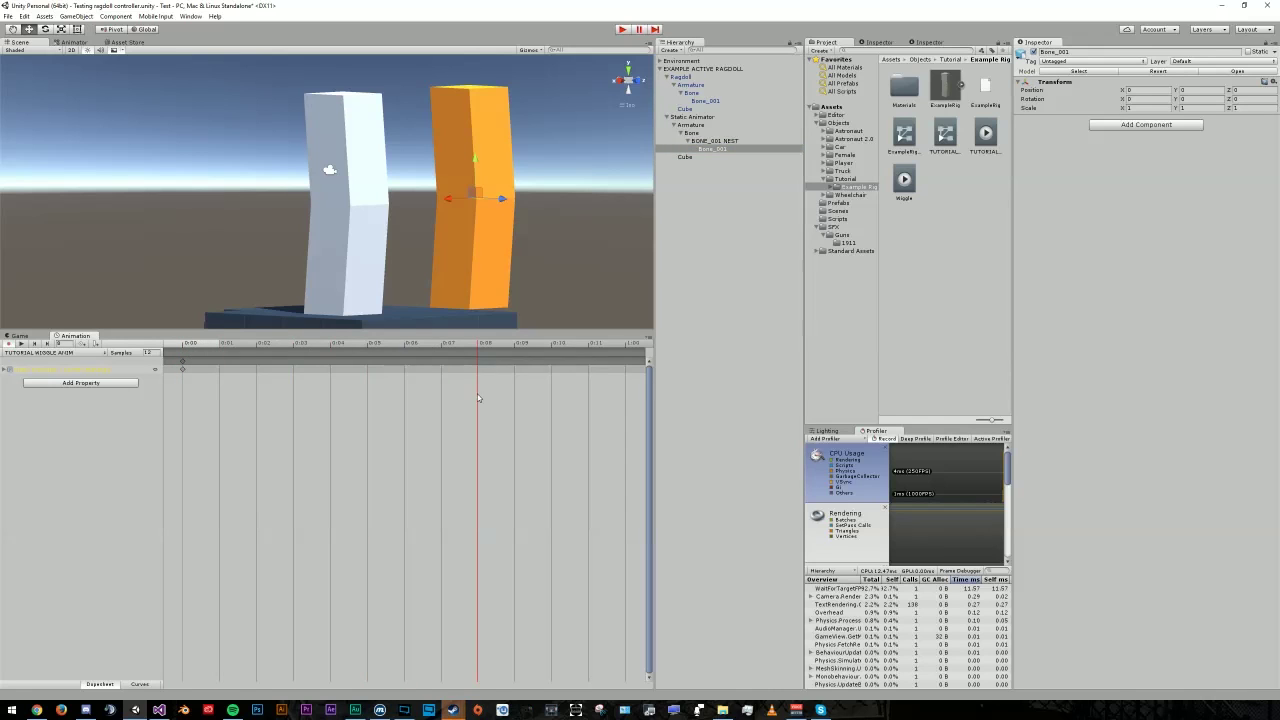
scroll(470, 396, "down", 2)
left_click(483, 345)
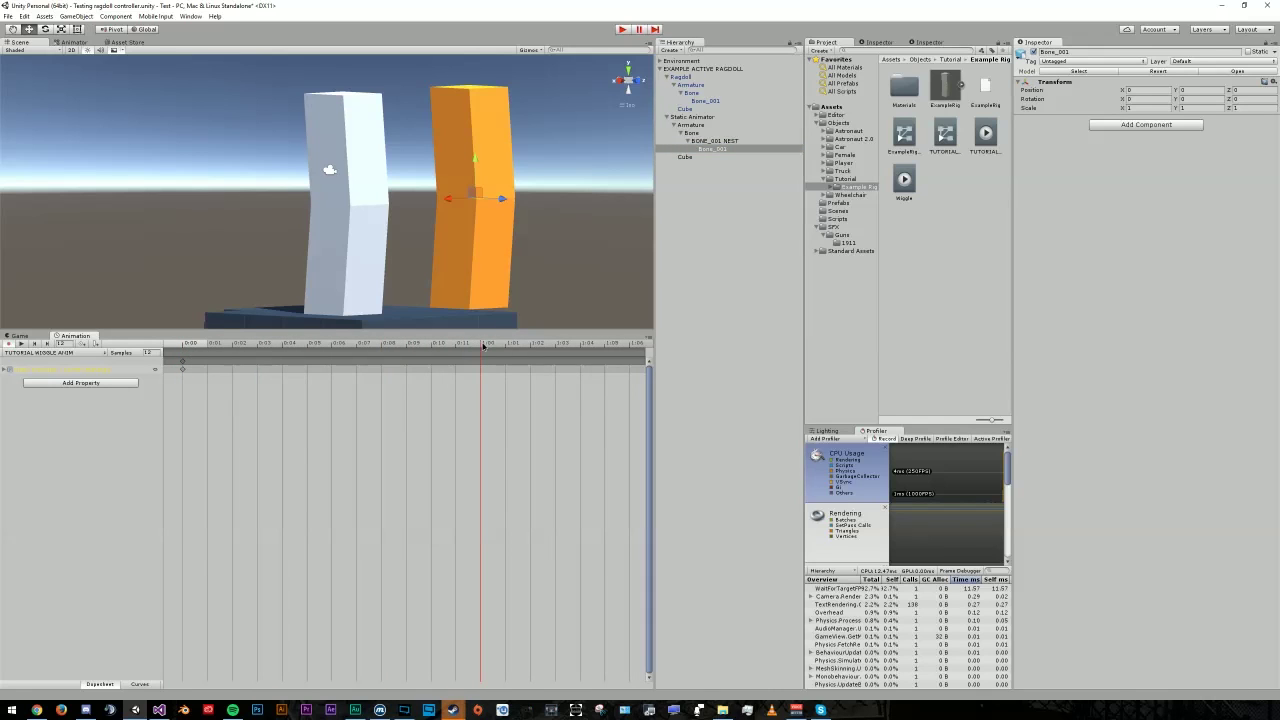
key("e")
left_click_drag(504, 195, 450, 97)
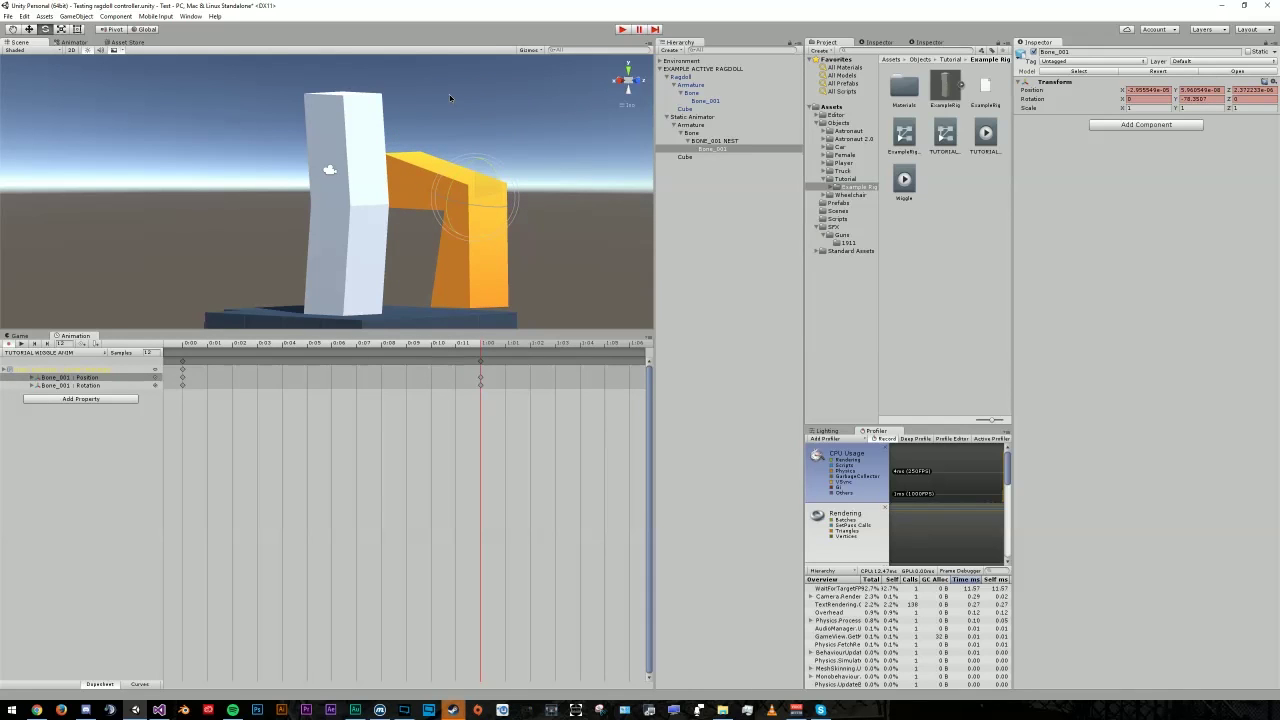
Step: Key Bone_001 rotated further at 2:00 and select those keyframes
scroll(334, 397, "down", 5)
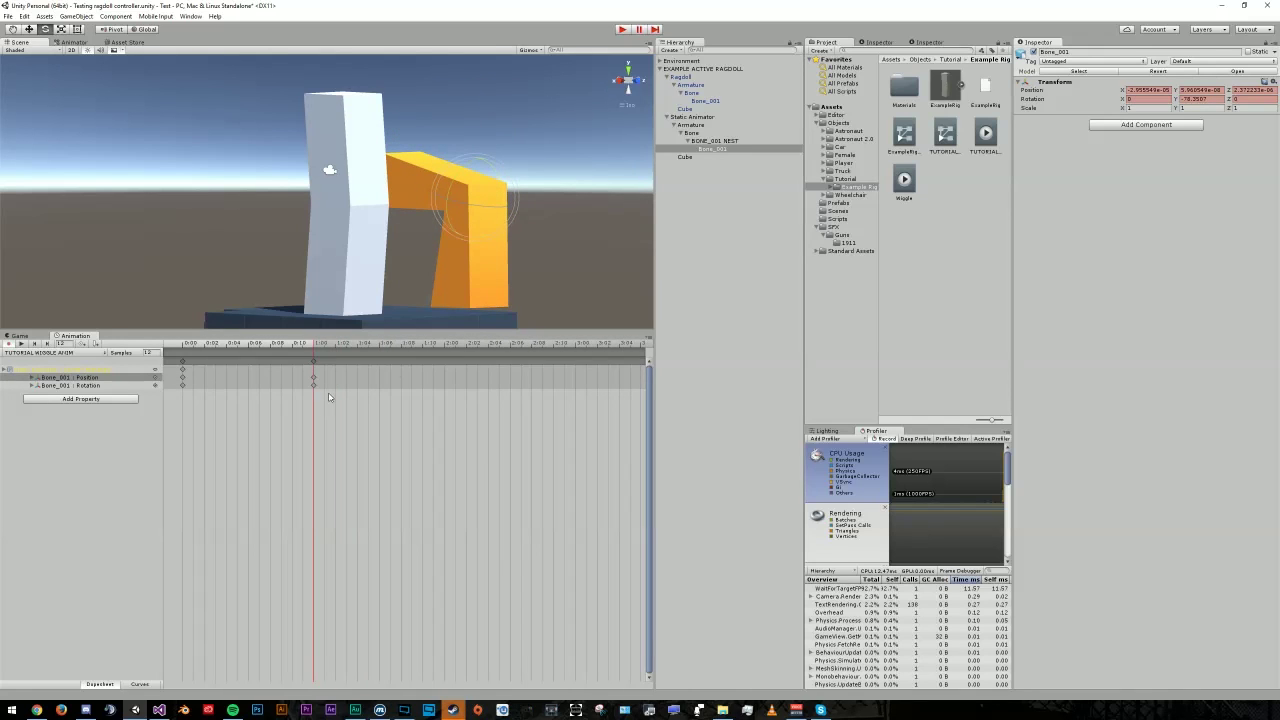
left_click(445, 347)
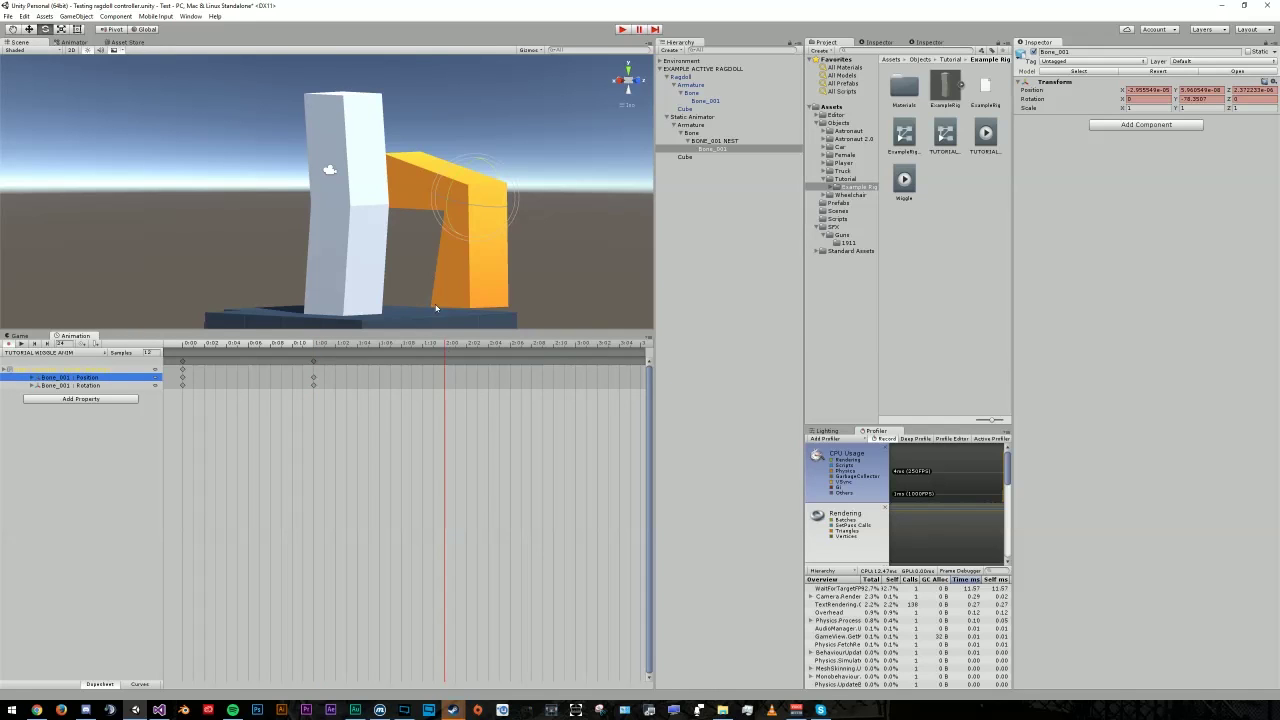
left_click_drag(494, 173, 517, 400)
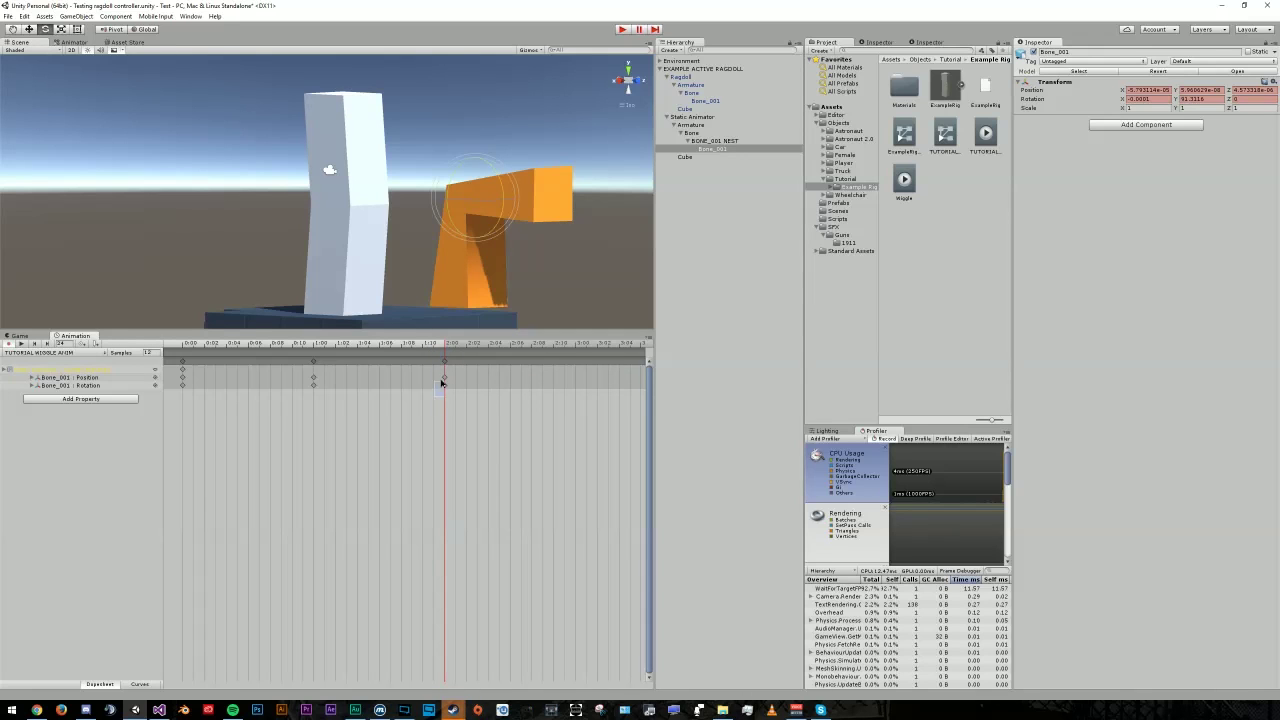
left_click_drag(437, 396, 588, 365)
scroll(339, 390, "down", 1)
Step: Copy the straight 0:00 keys to 2:00 and 4:00, preview the swing, then turn Record off
scroll(339, 390, "down", 1)
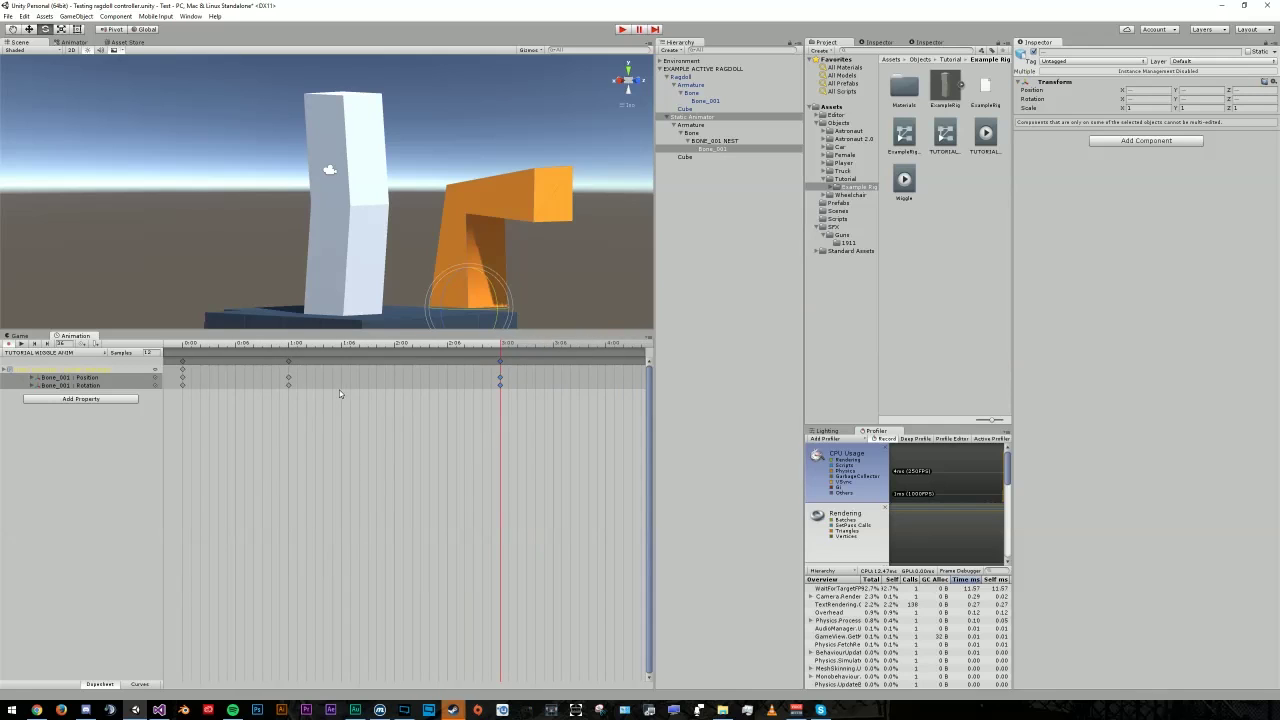
left_click_drag(207, 356, 177, 410)
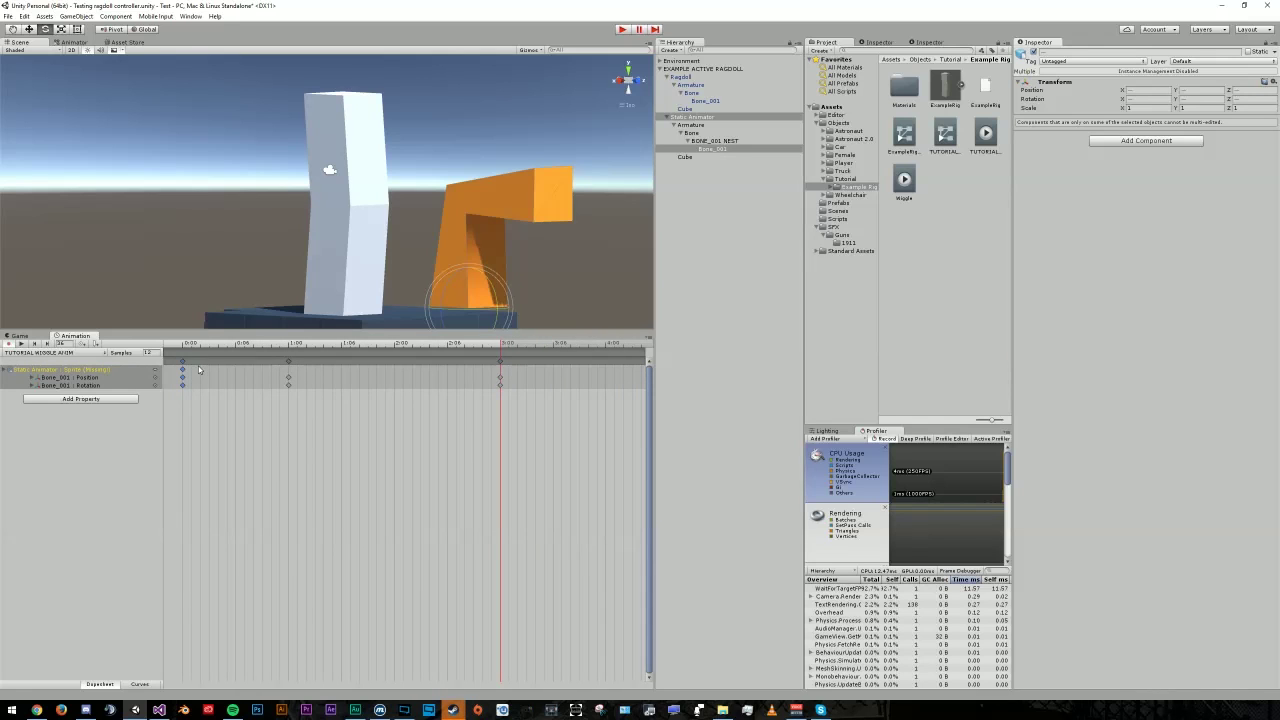
key("ctrl+c")
left_click(394, 346)
key("ctrl+v")
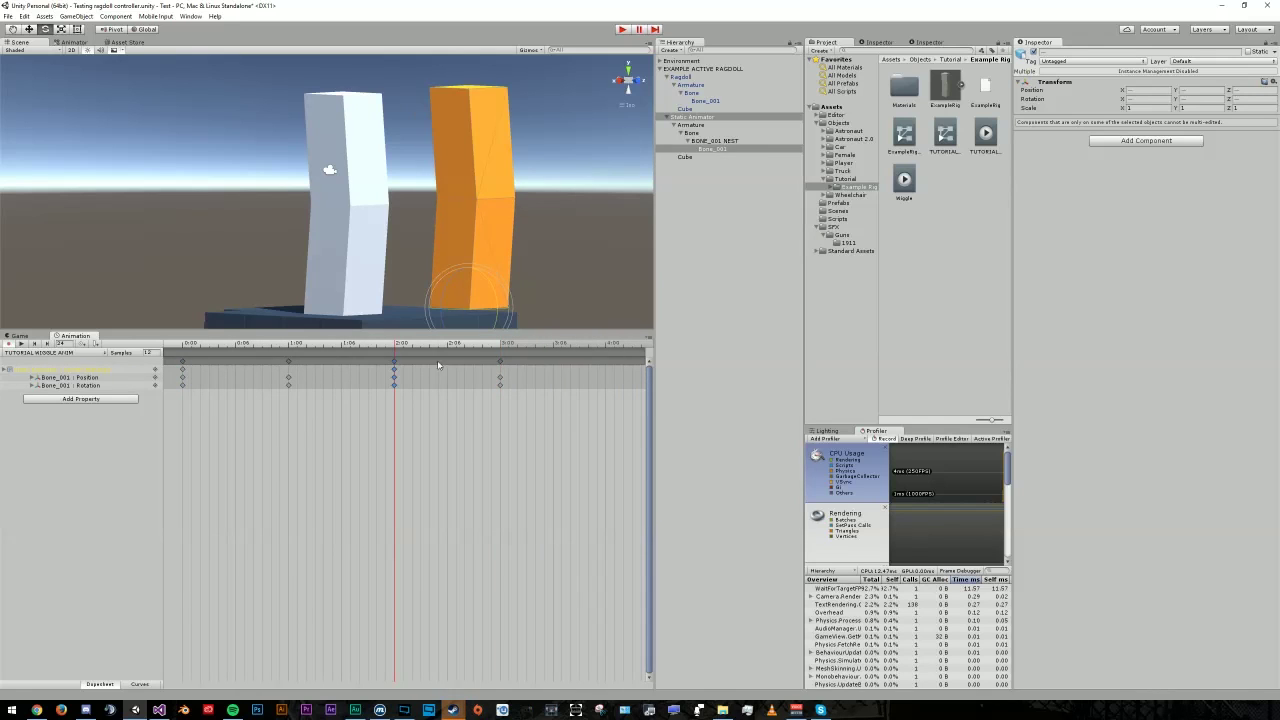
left_click_drag(597, 348, 605, 348)
key("ctrl+v")
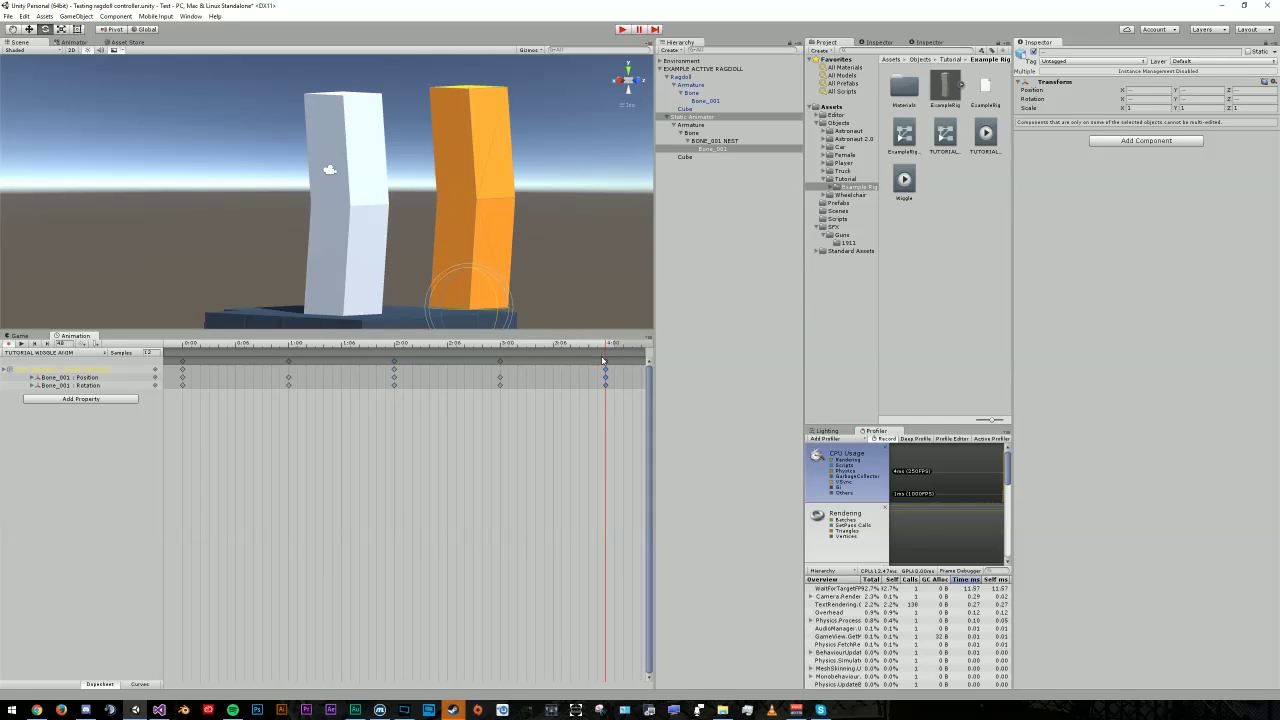
left_click(22, 343)
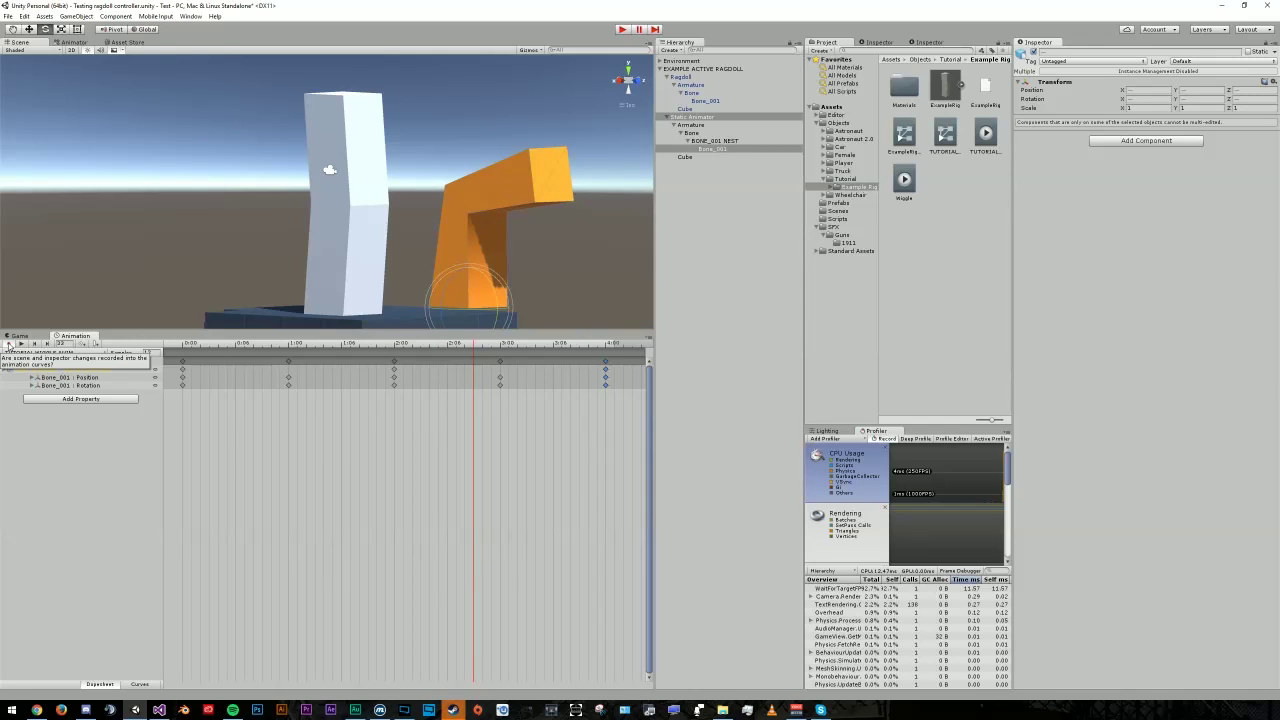
left_click(8, 344)
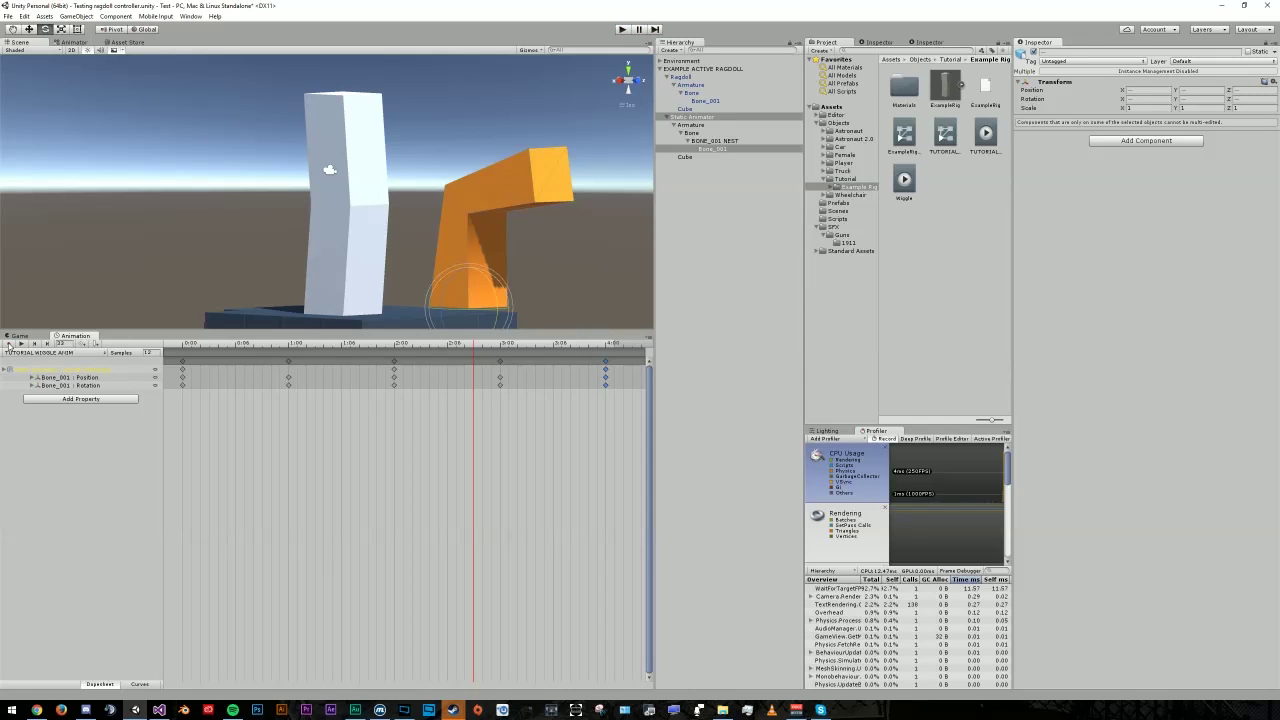
Step: Test-run the scene, then enable Loop Time on the TUTORIAL_MODEL_WIGGLE ANIM clip
key("ctrl+p")
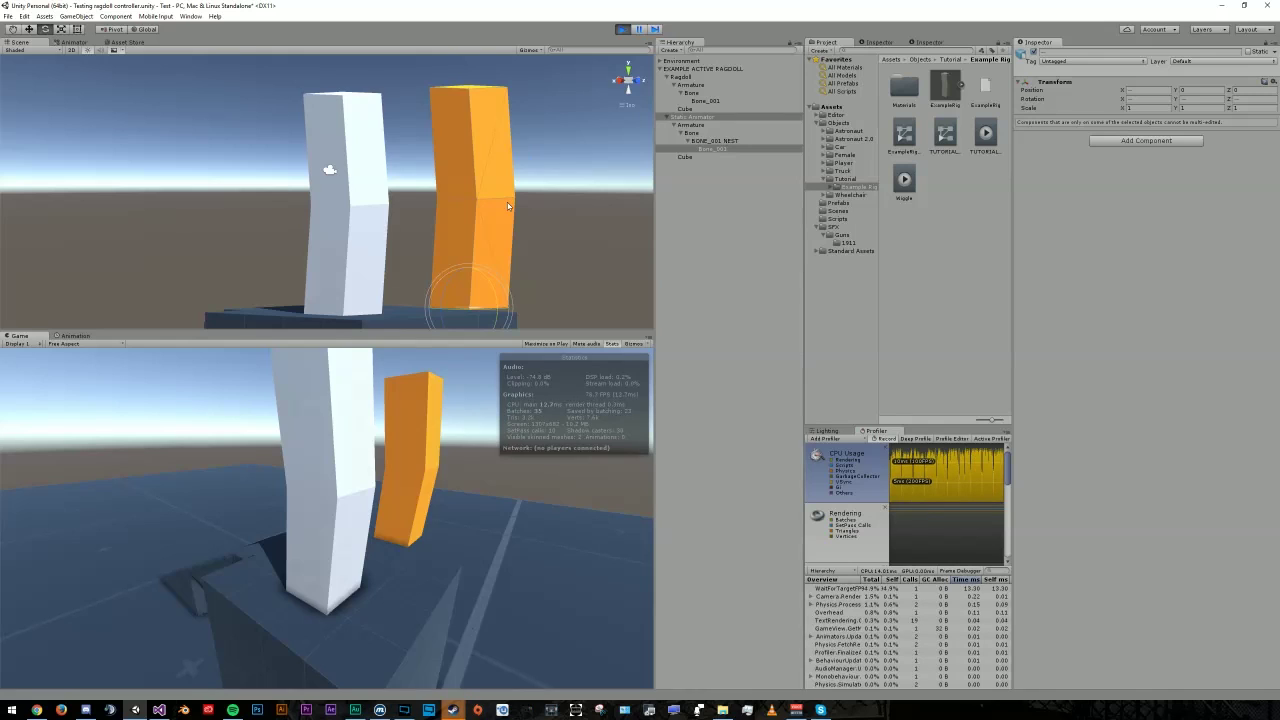
key("ctrl+p")
left_click(987, 145)
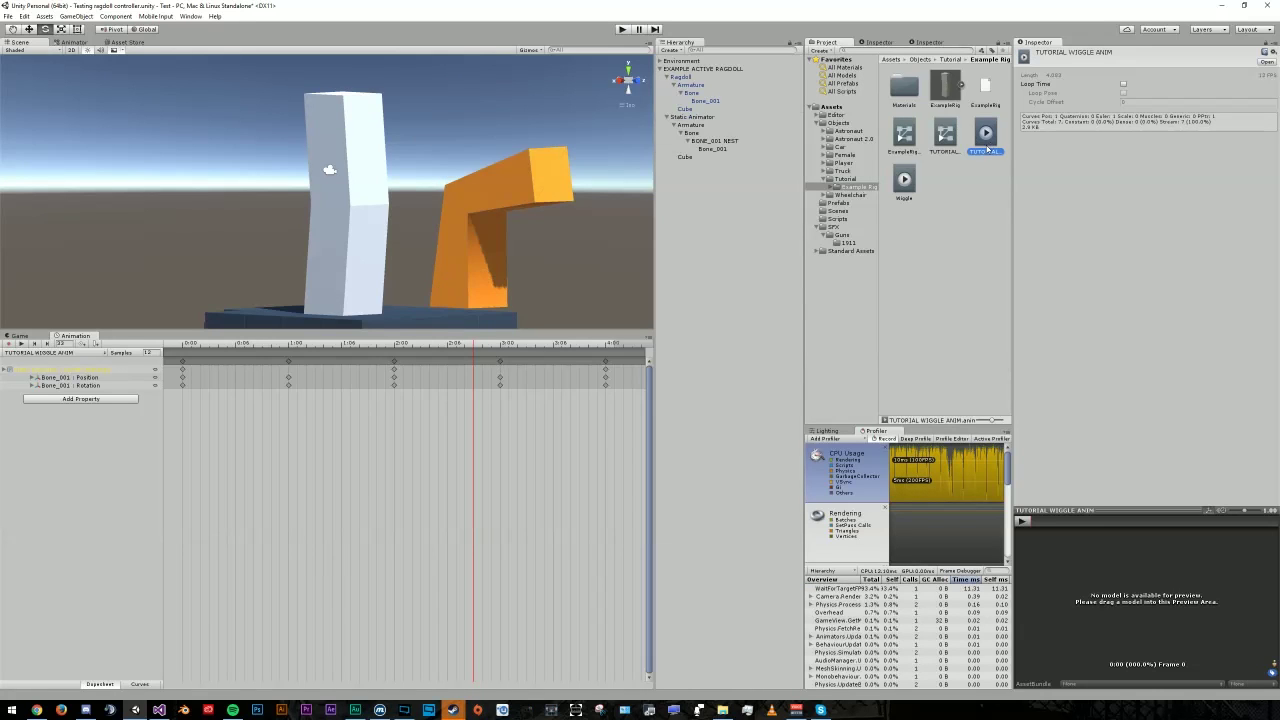
left_click(1124, 84)
Step: Replay to check the looping wiggle, push the ragdoll in Game view, then duplicate the ragdoll's Bone_001
left_click(622, 29)
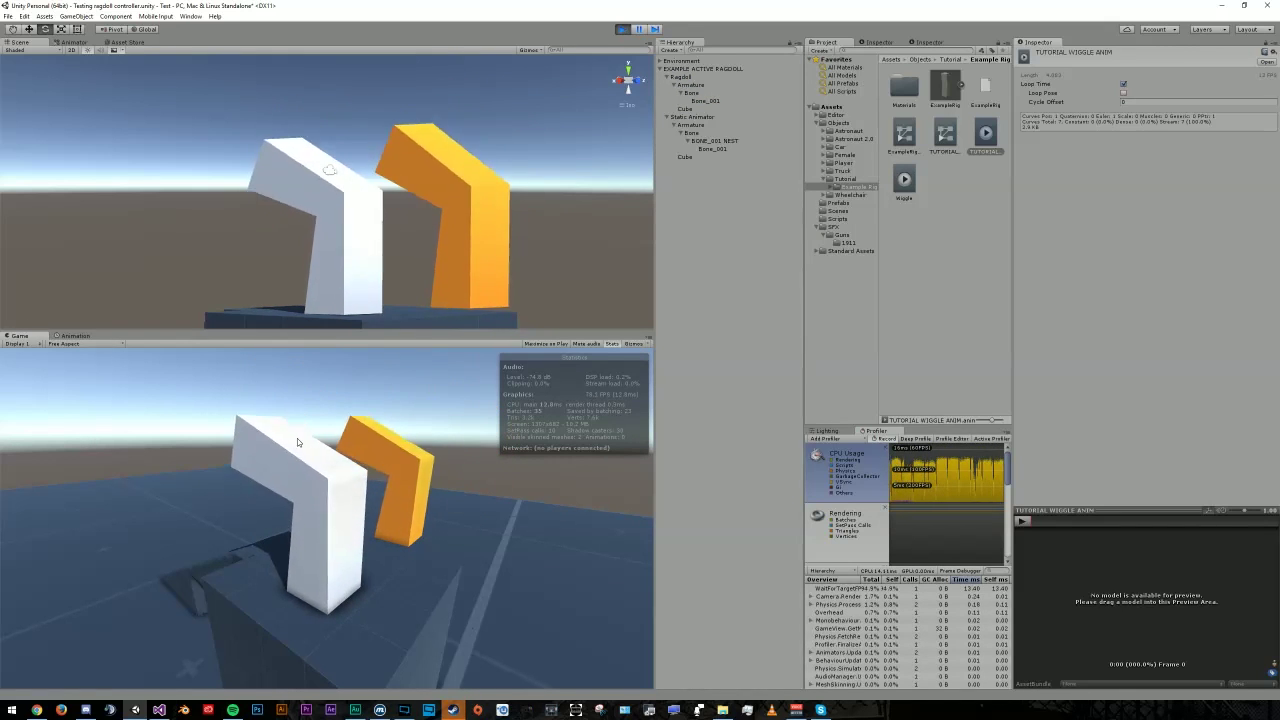
left_click(290, 404)
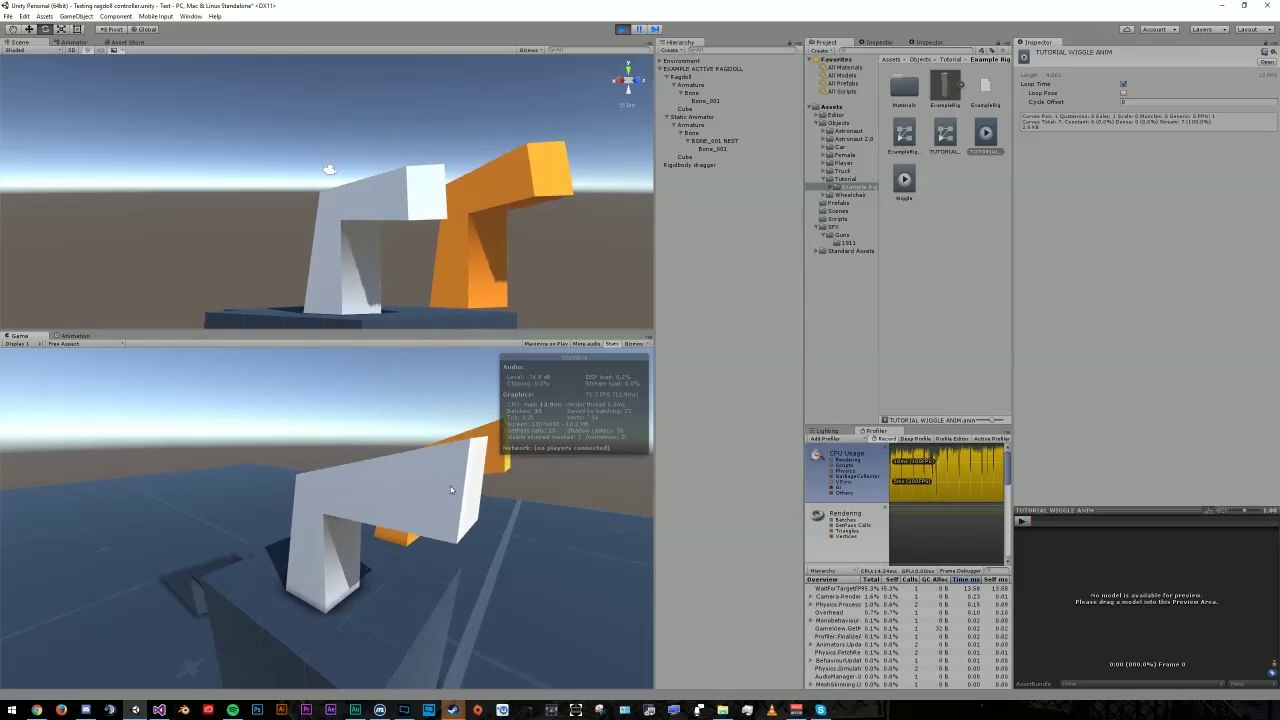
key("ctrl+p")
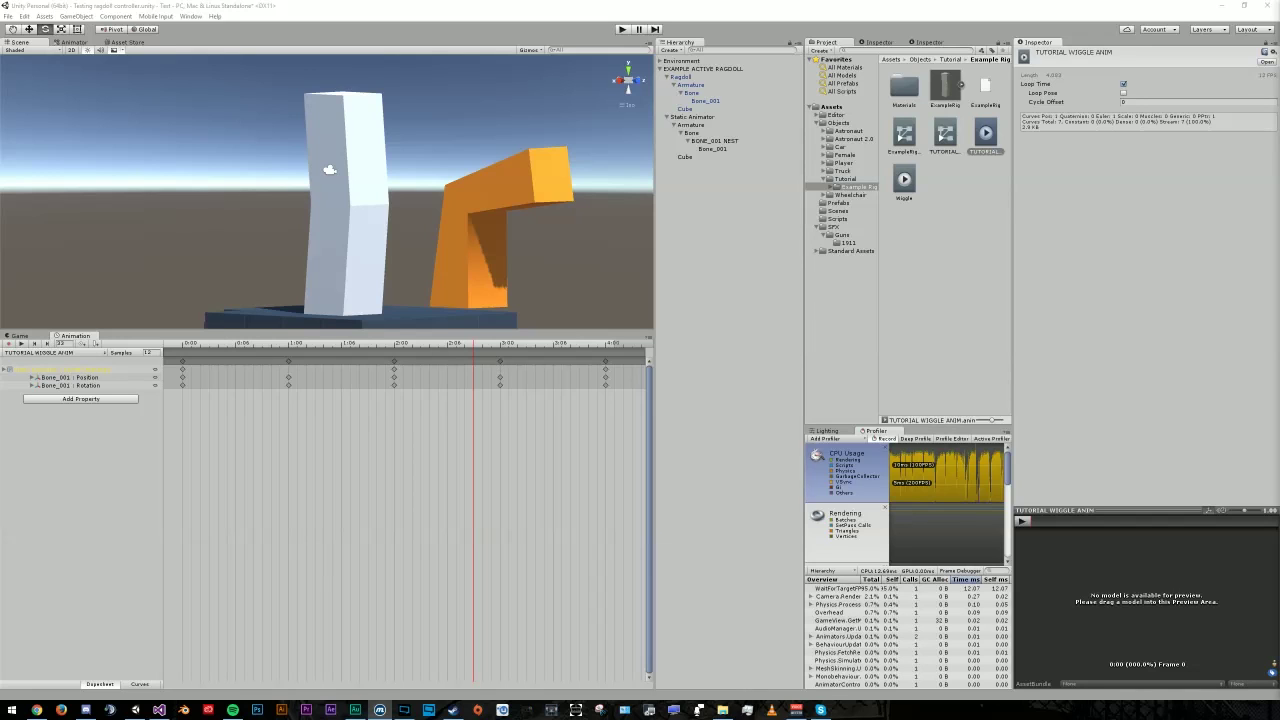
left_click(705, 101)
key("ctrl+d")
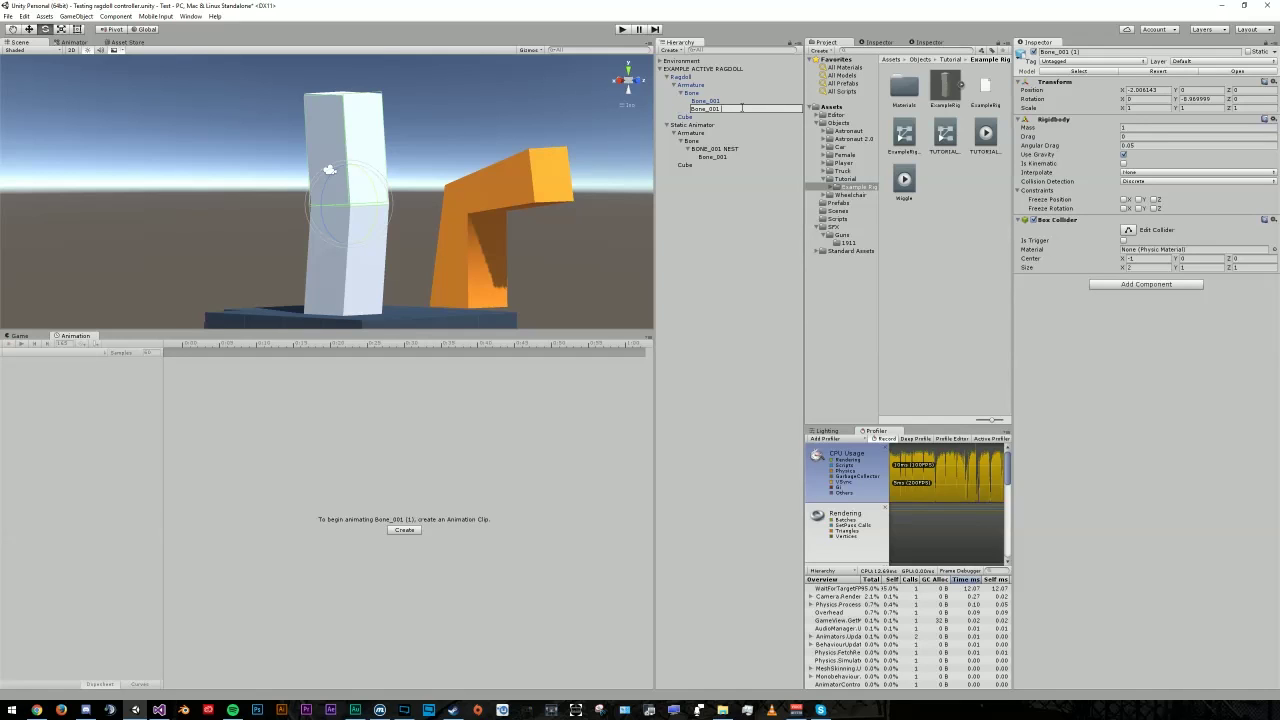
Step: Rename the copy 'Bone_001 TILT', remove its Box Collider, and move it above Bone_001
type("TILT")
key("Return")
left_click(1264, 219)
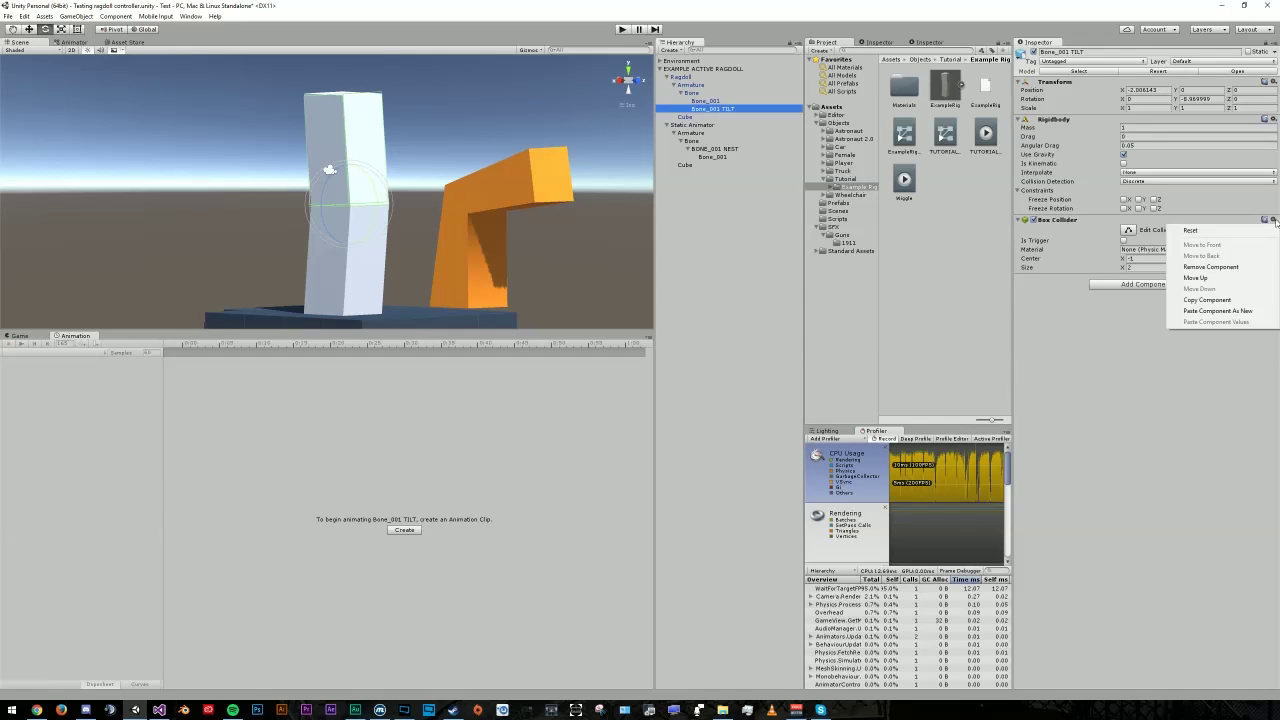
left_click(1210, 267)
left_click_drag(705, 108, 700, 101)
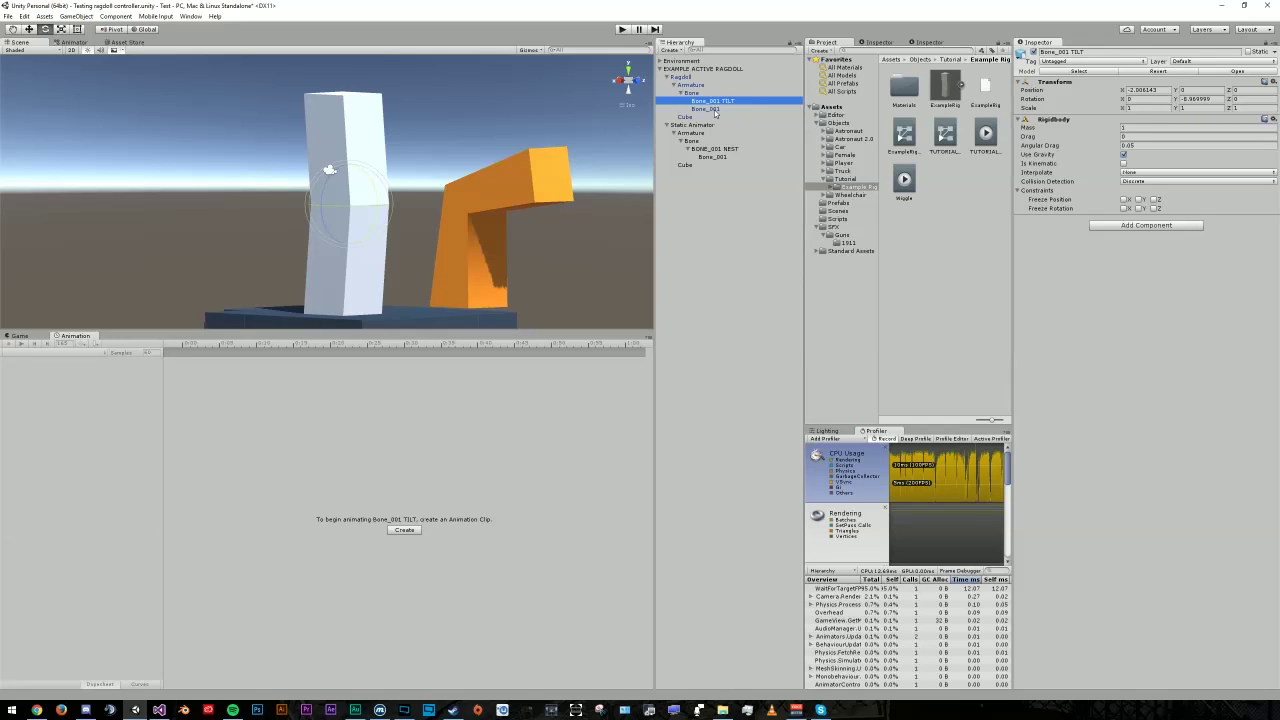
Step: Add a Hinge Joint to Bone_001 TILT with Bone_001 as its connected body
left_click(1110, 226)
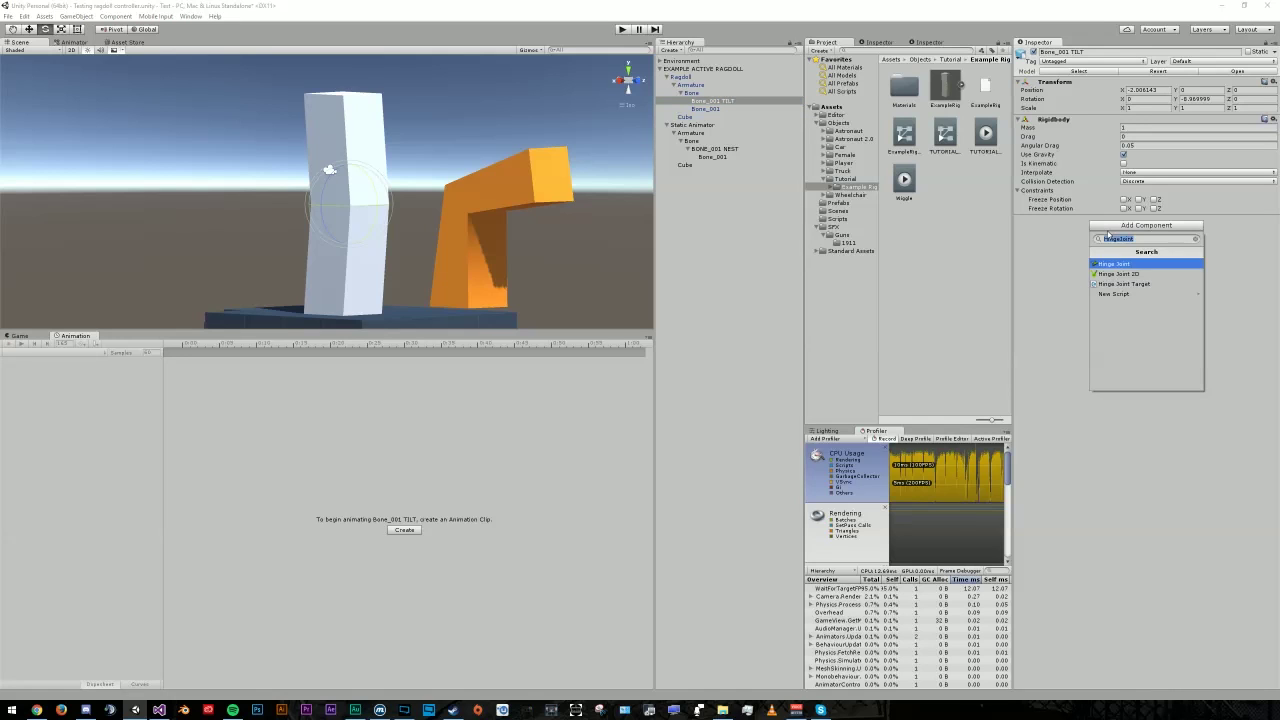
key("Return")
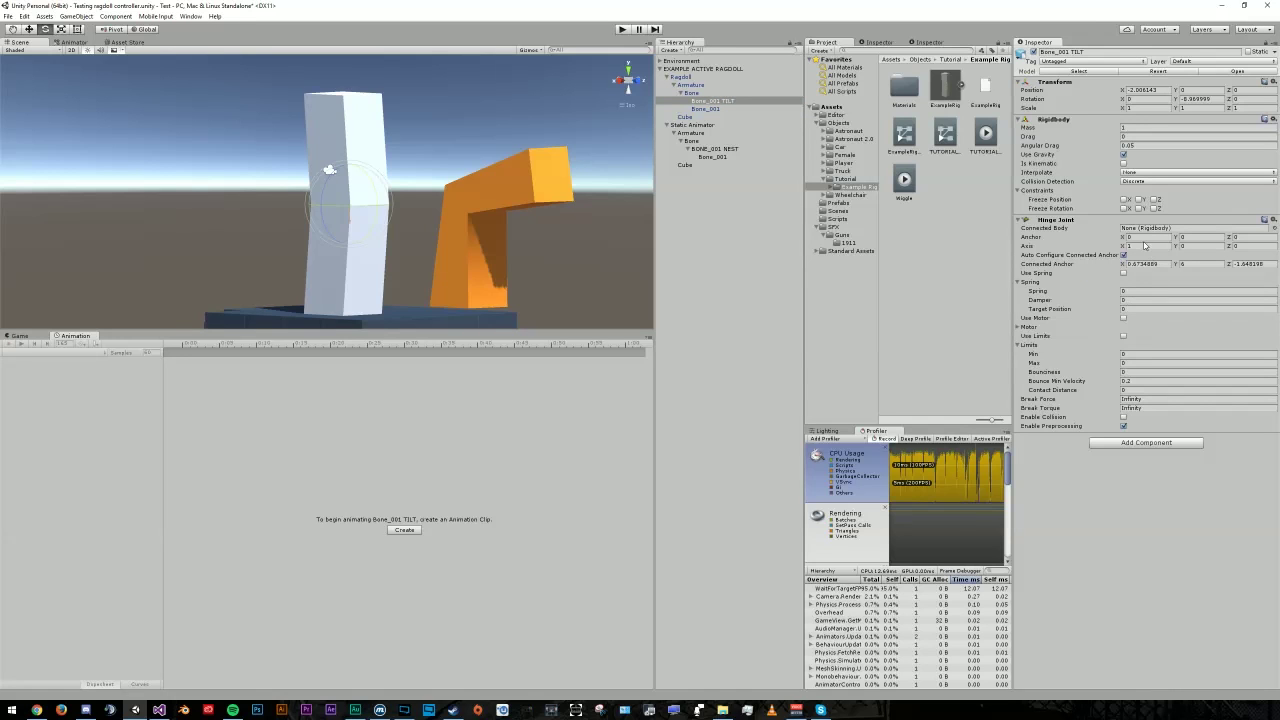
left_click_drag(706, 109, 1140, 228)
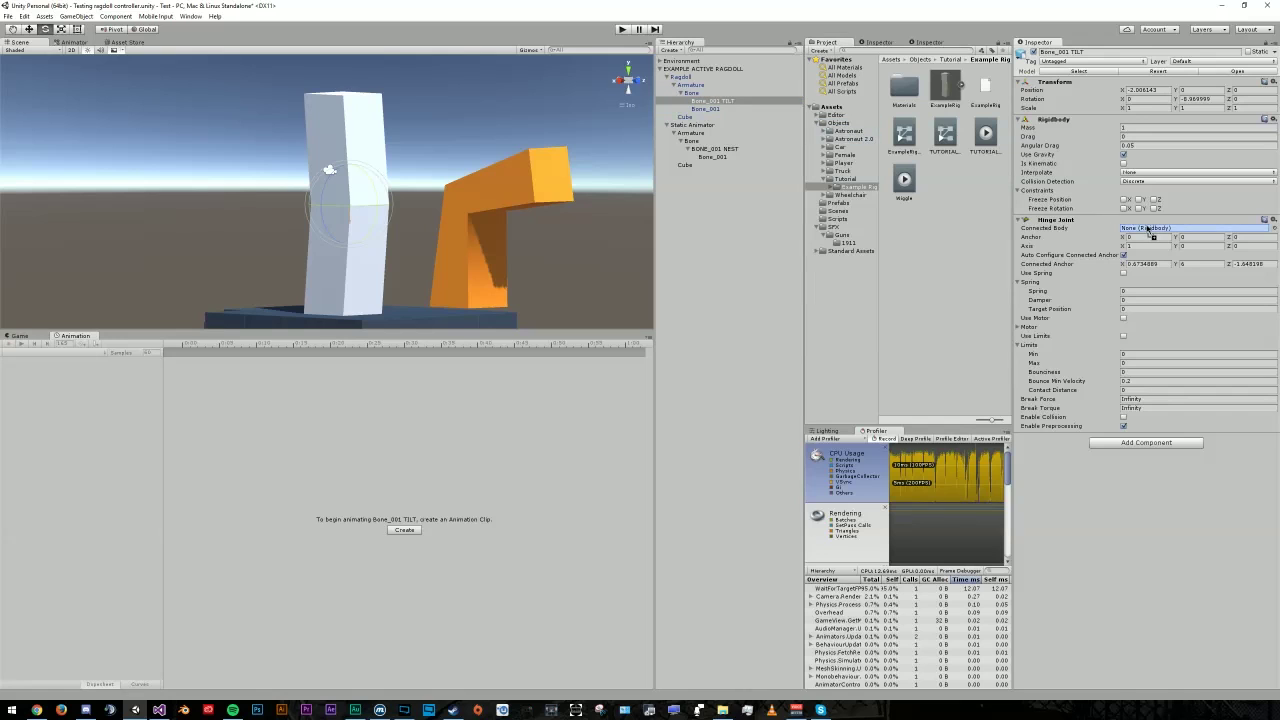
Step: Adjust the tilt bone's hinge axis, review Bone's joint settings, and start Play mode
left_click(704, 92)
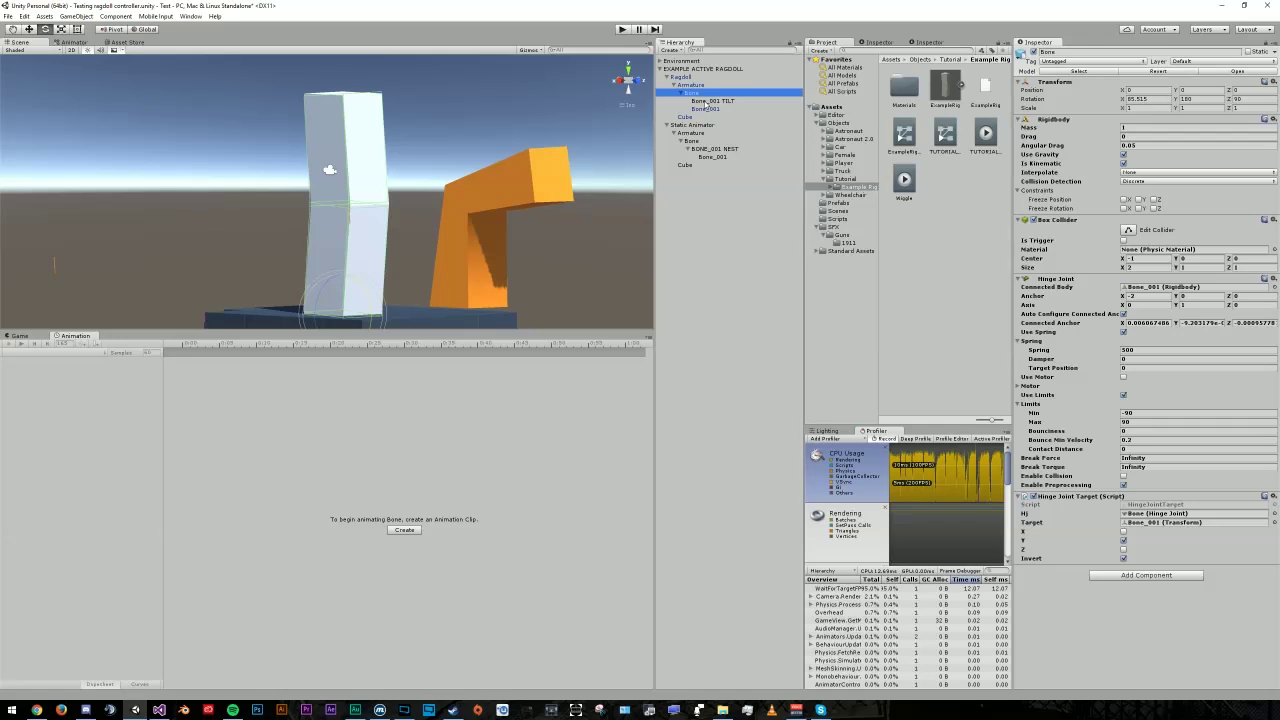
left_click(1128, 240)
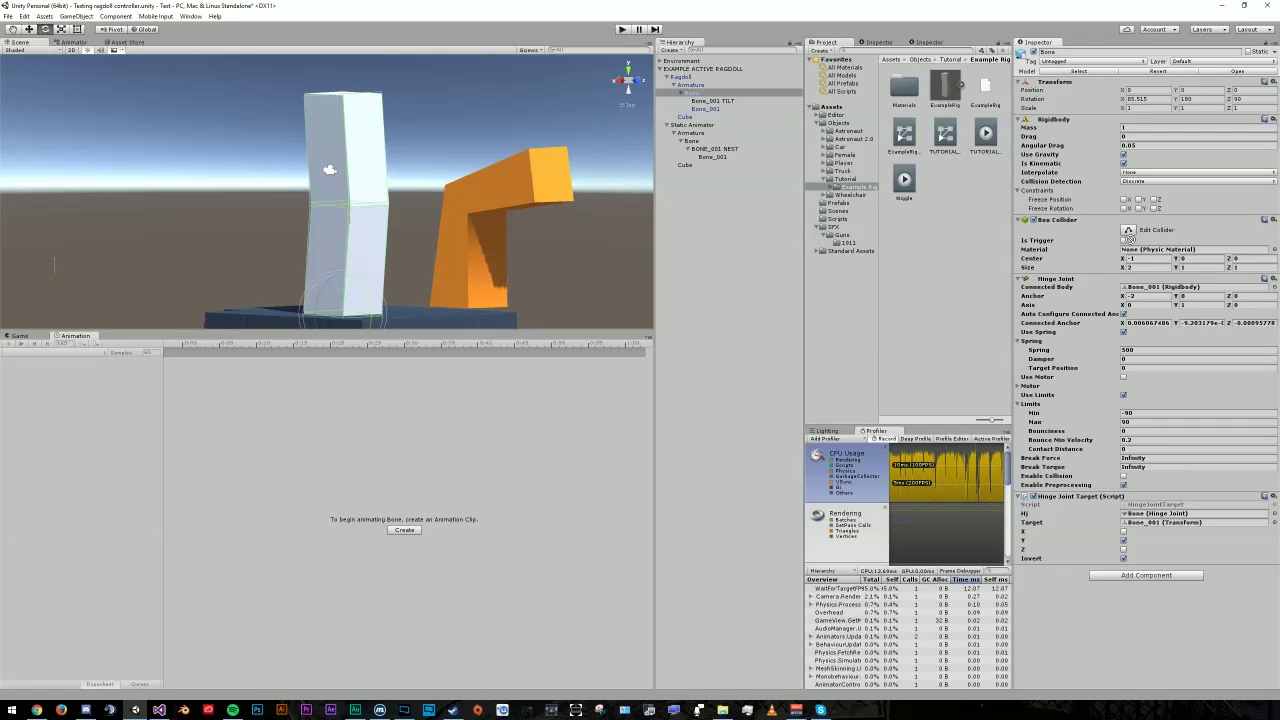
left_click(697, 101)
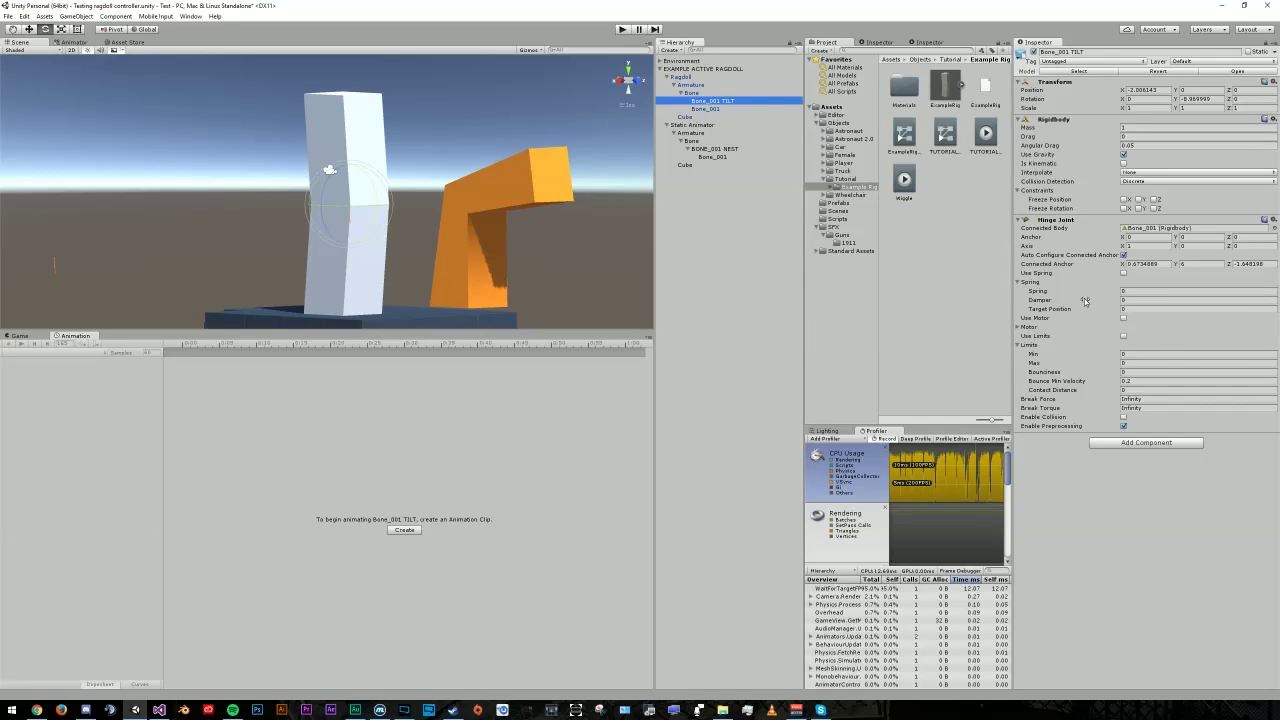
left_click(1166, 247)
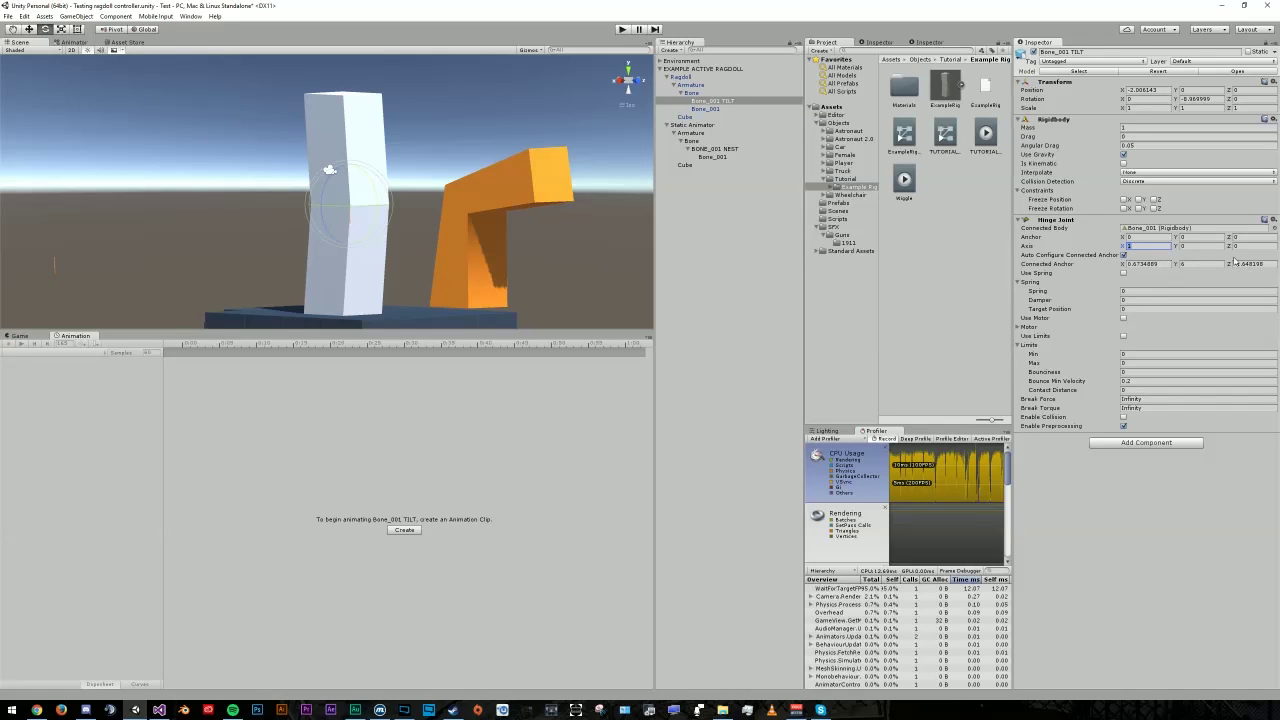
left_click(700, 93)
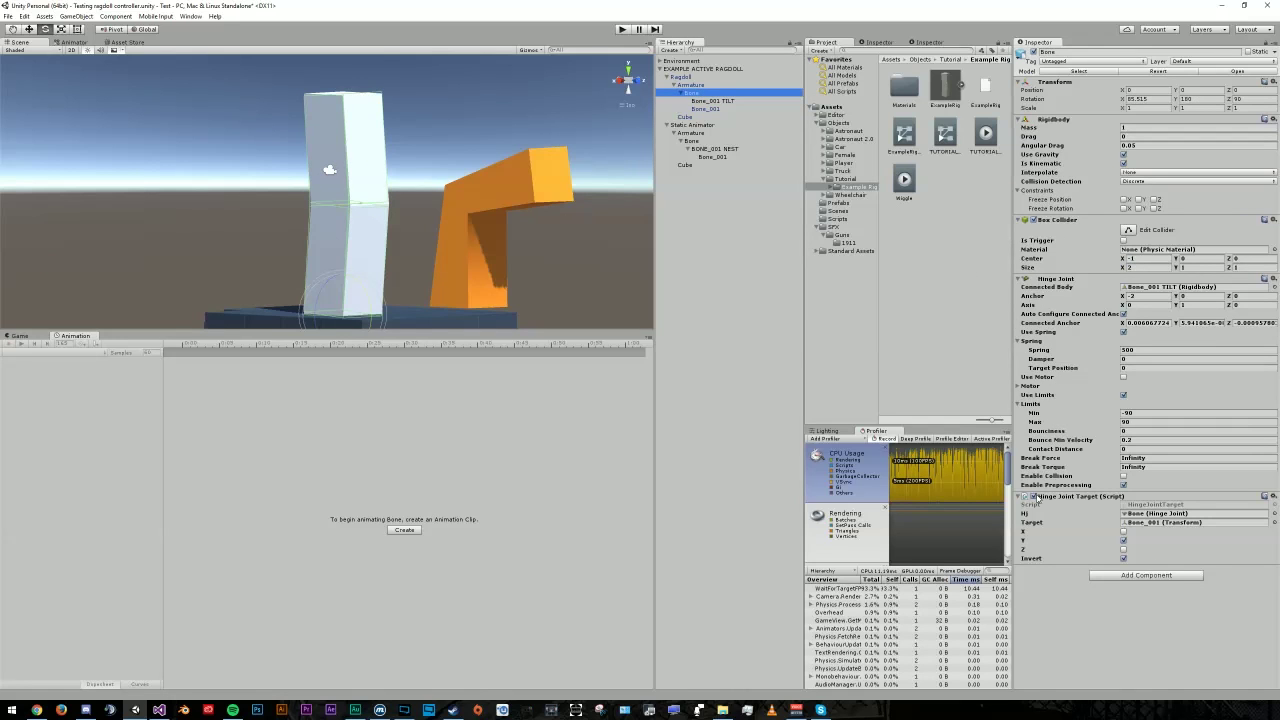
left_click(1037, 497)
left_click(621, 29)
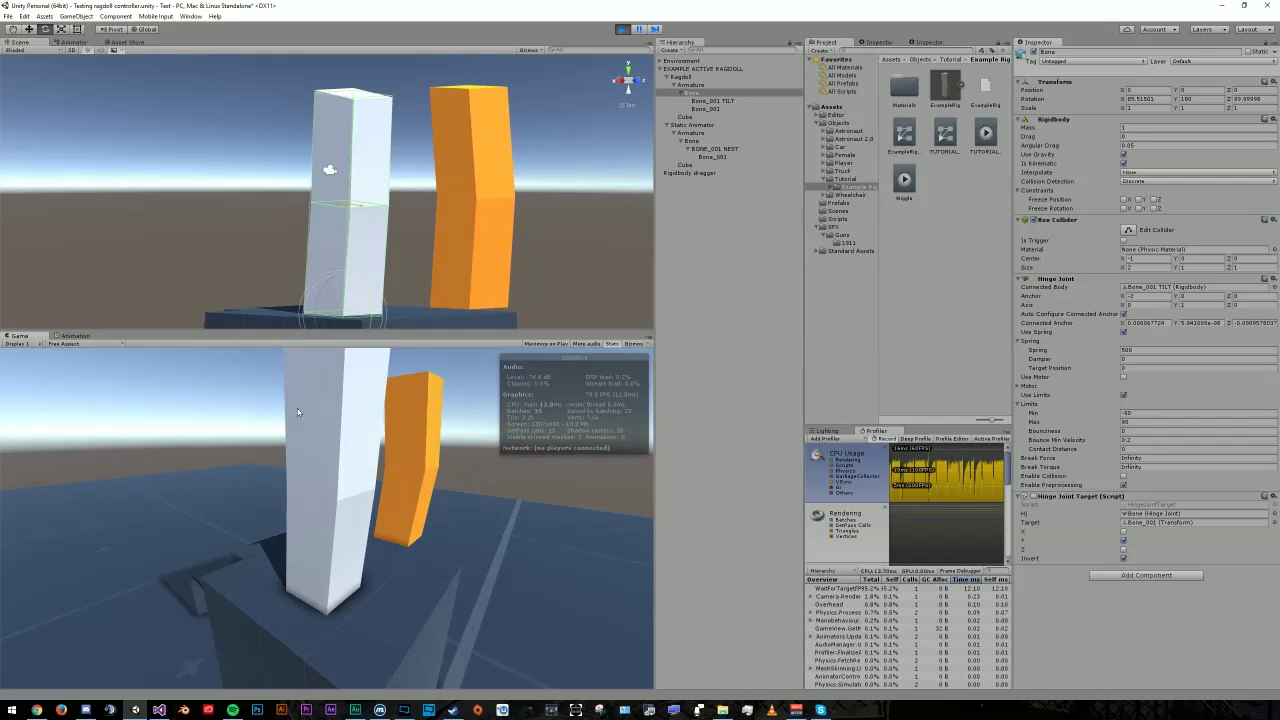
Step: Select Bone_001 along with Bone, orbit the Scene view, and exit Play mode with Ctrl+P
left_click(705, 108, "ctrl")
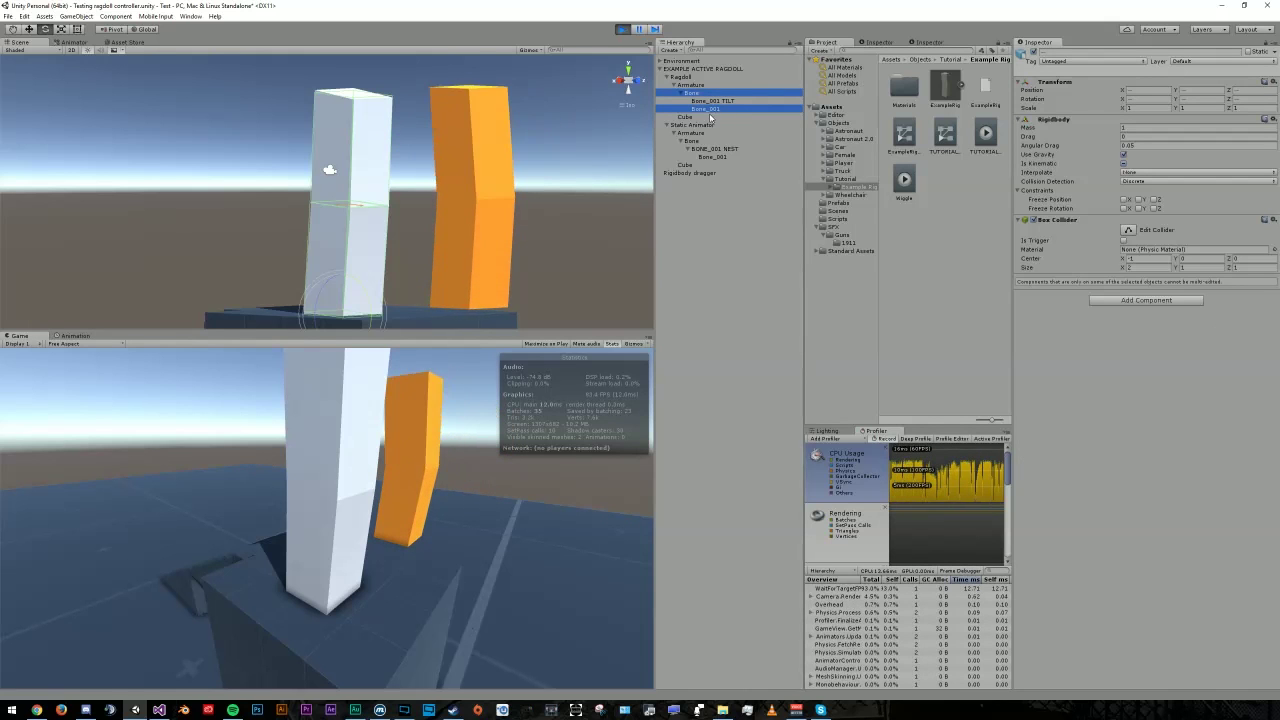
left_click_drag(446, 252, 493, 250, "alt")
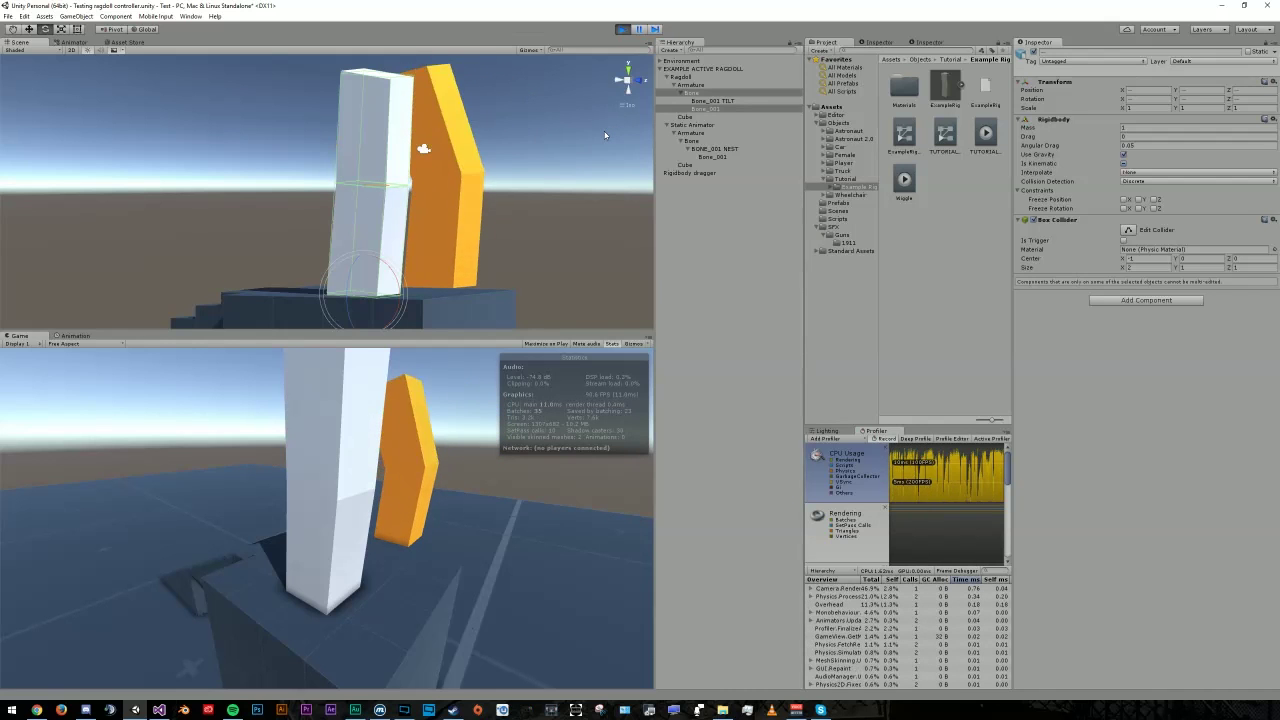
key("ctrl+p")
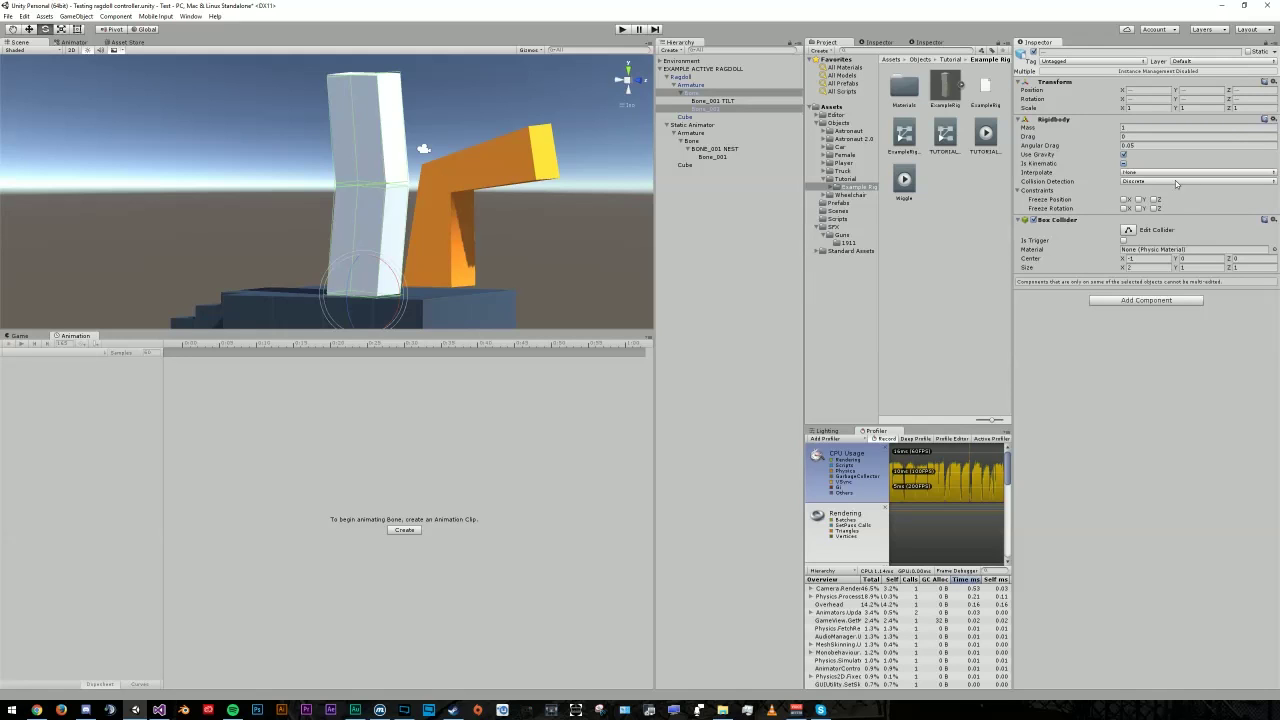
Step: Create the NoSelfCollide user layer and bring up Project Settings > Physics with its collision matrix
left_click(1190, 63)
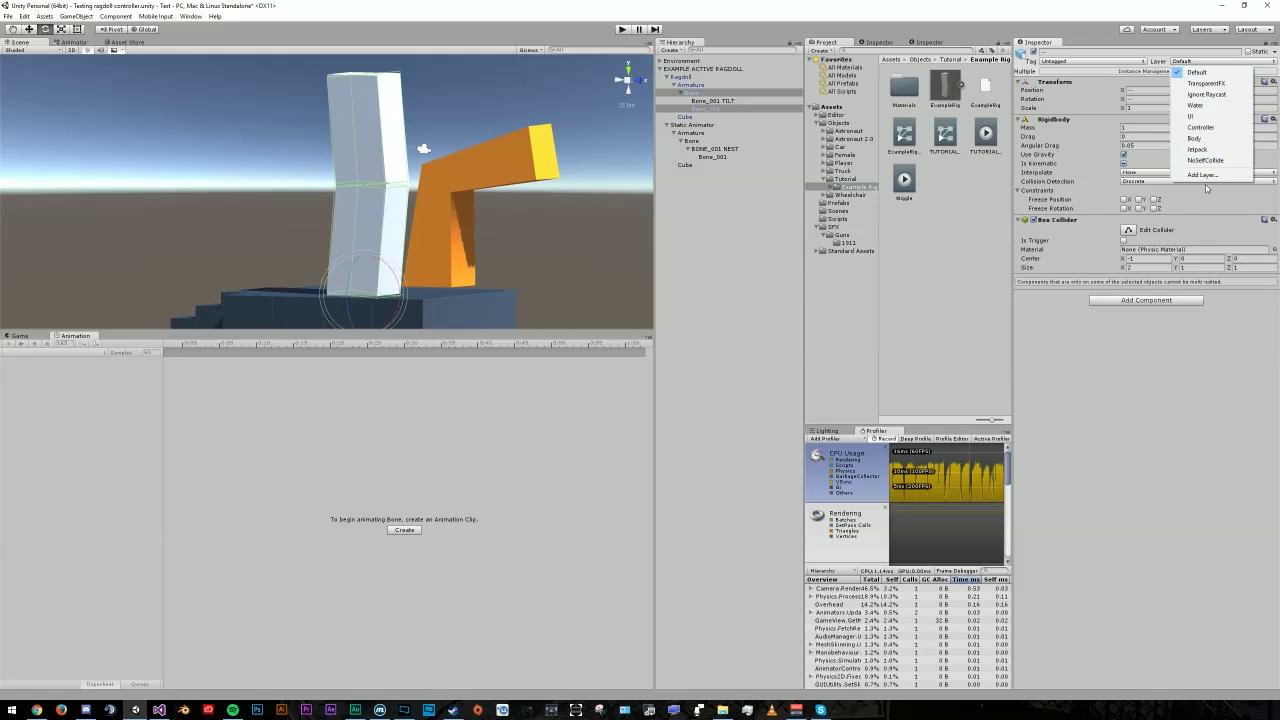
left_click(1200, 176)
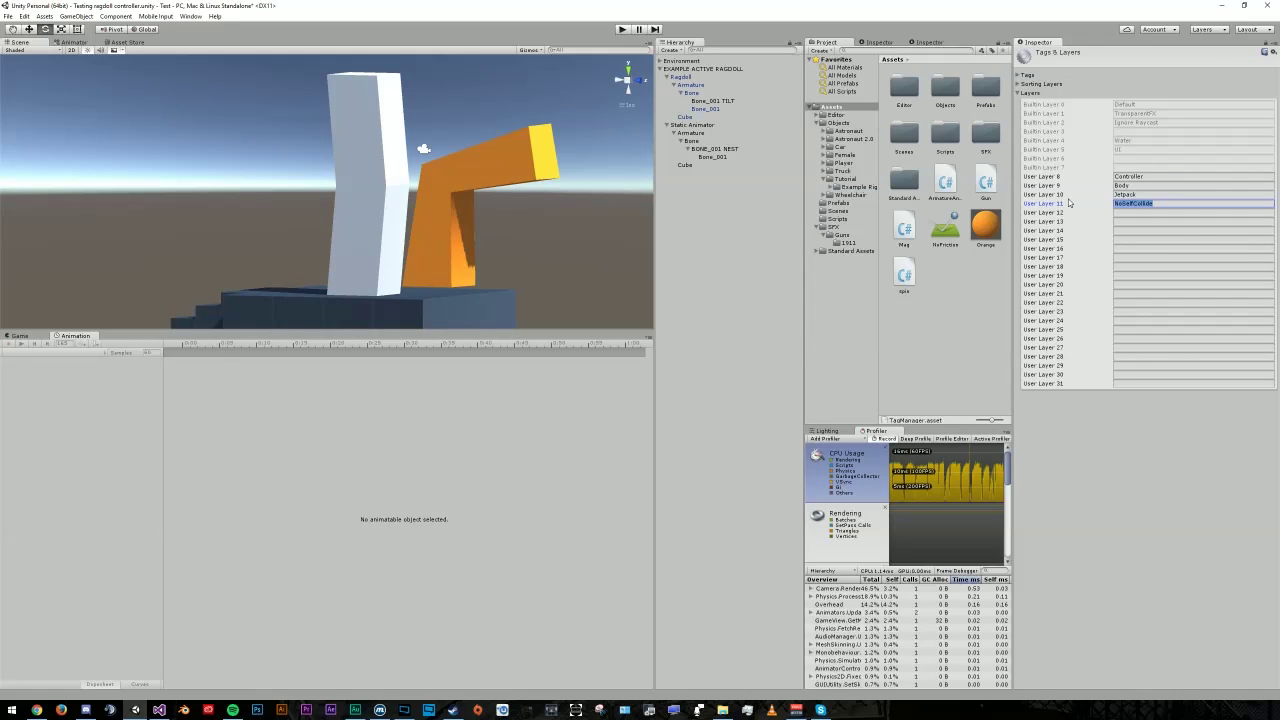
left_click(24, 16)
mouse_move(114, 274)
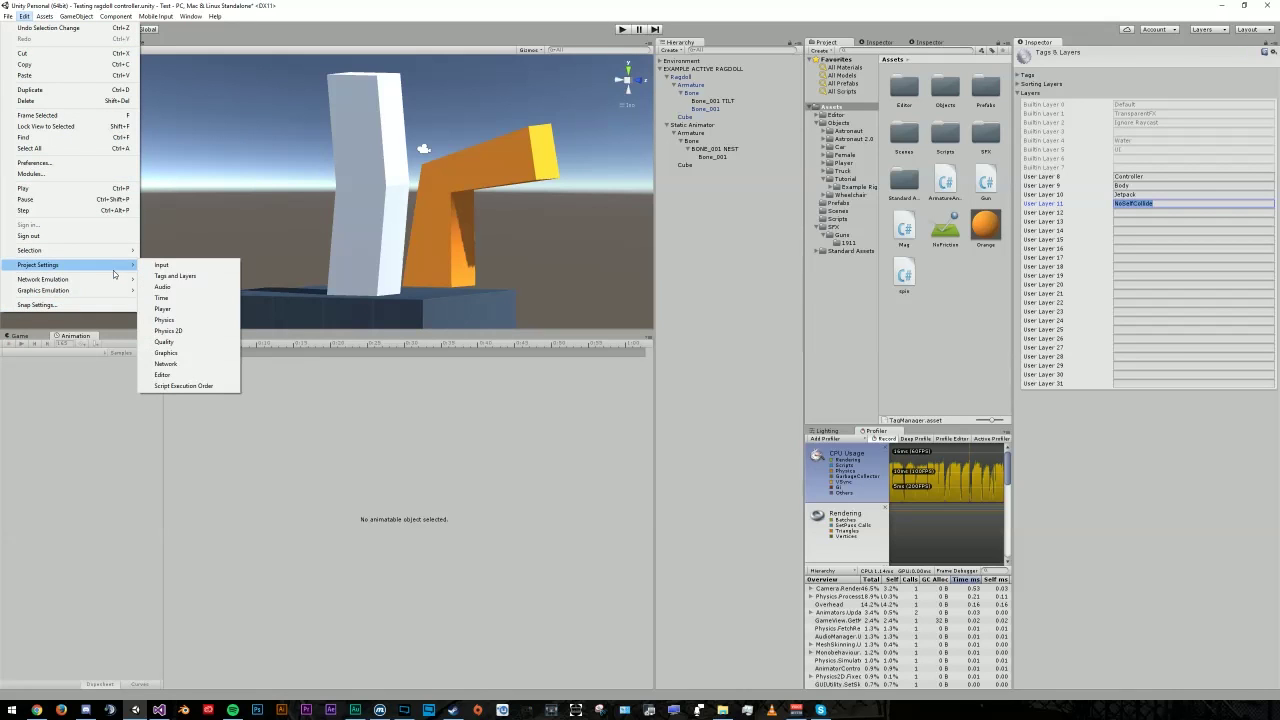
left_click(209, 321)
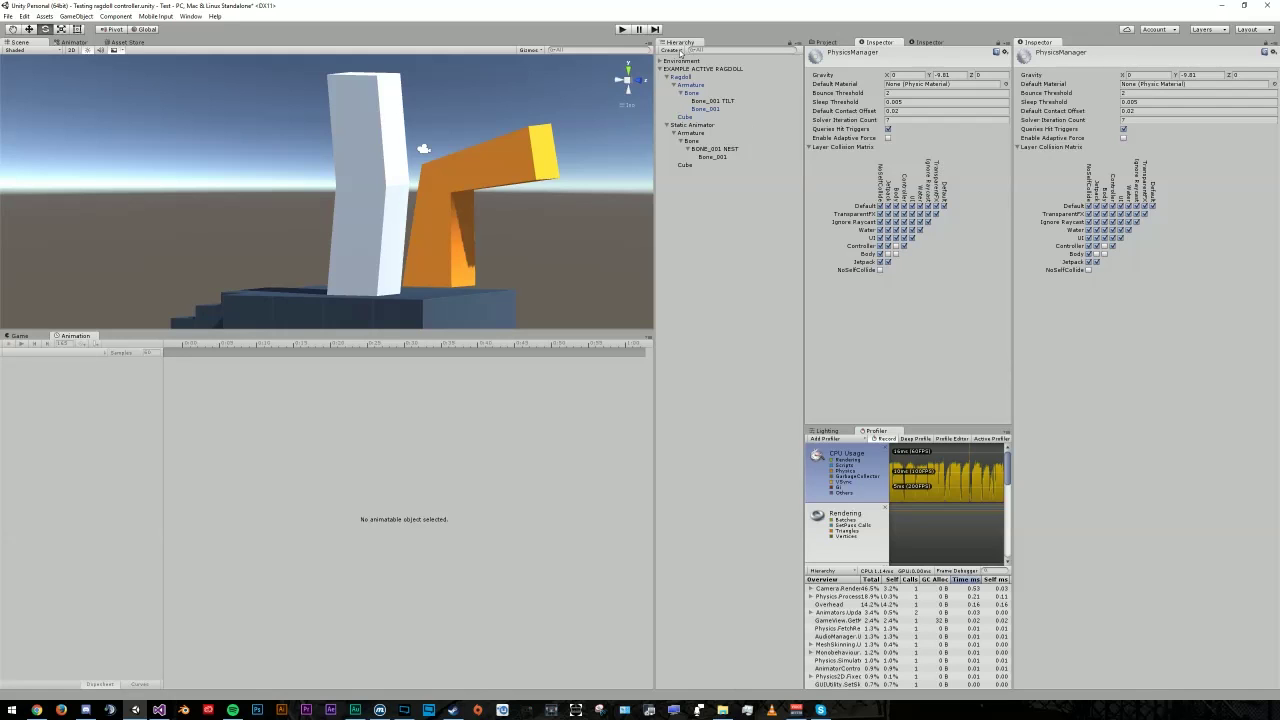
Step: Put Bone, Bone_001 TILT, Bone_001 and their children on the NoSelfCollide layer
left_click(691, 92)
left_click(705, 108, "shift")
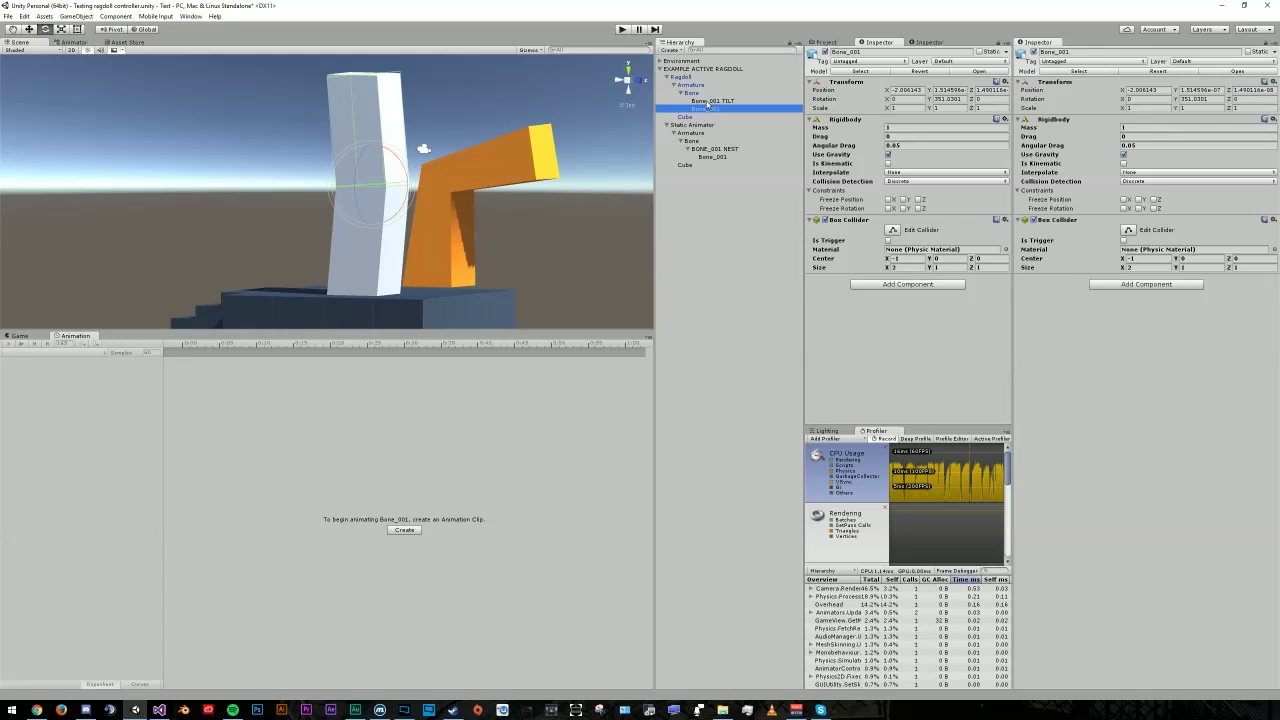
left_click(1180, 62)
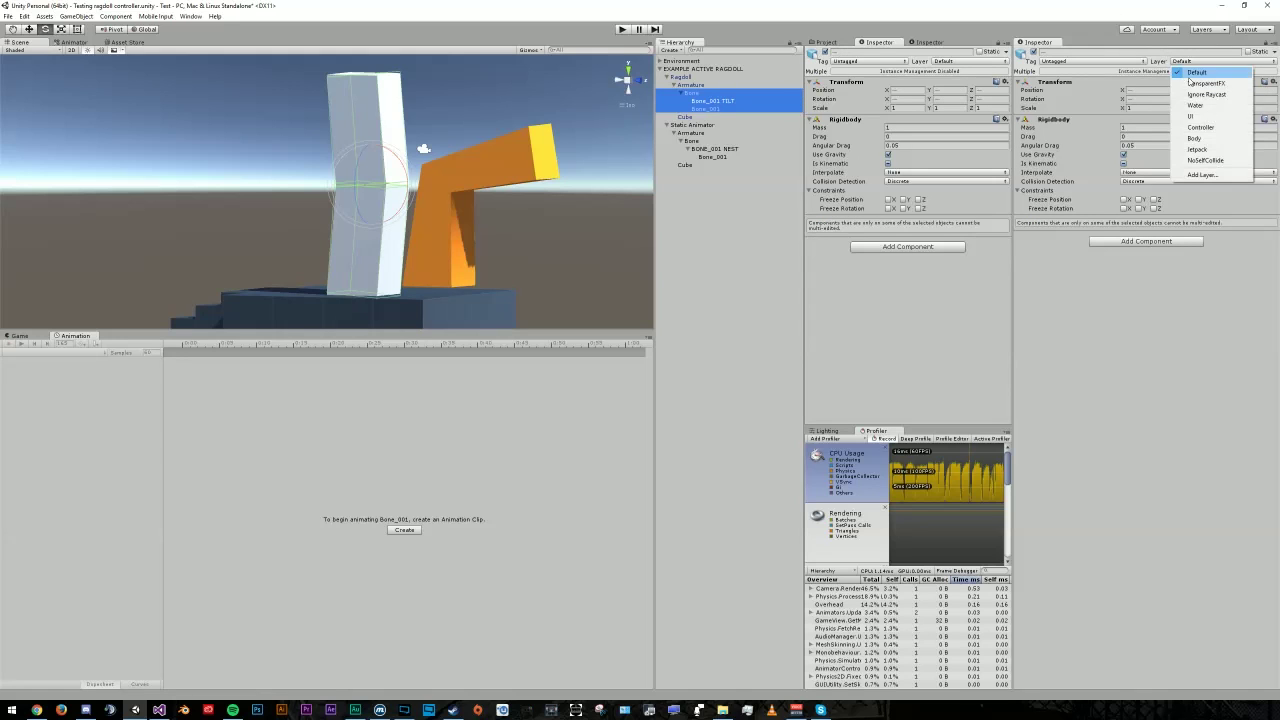
left_click(1206, 160)
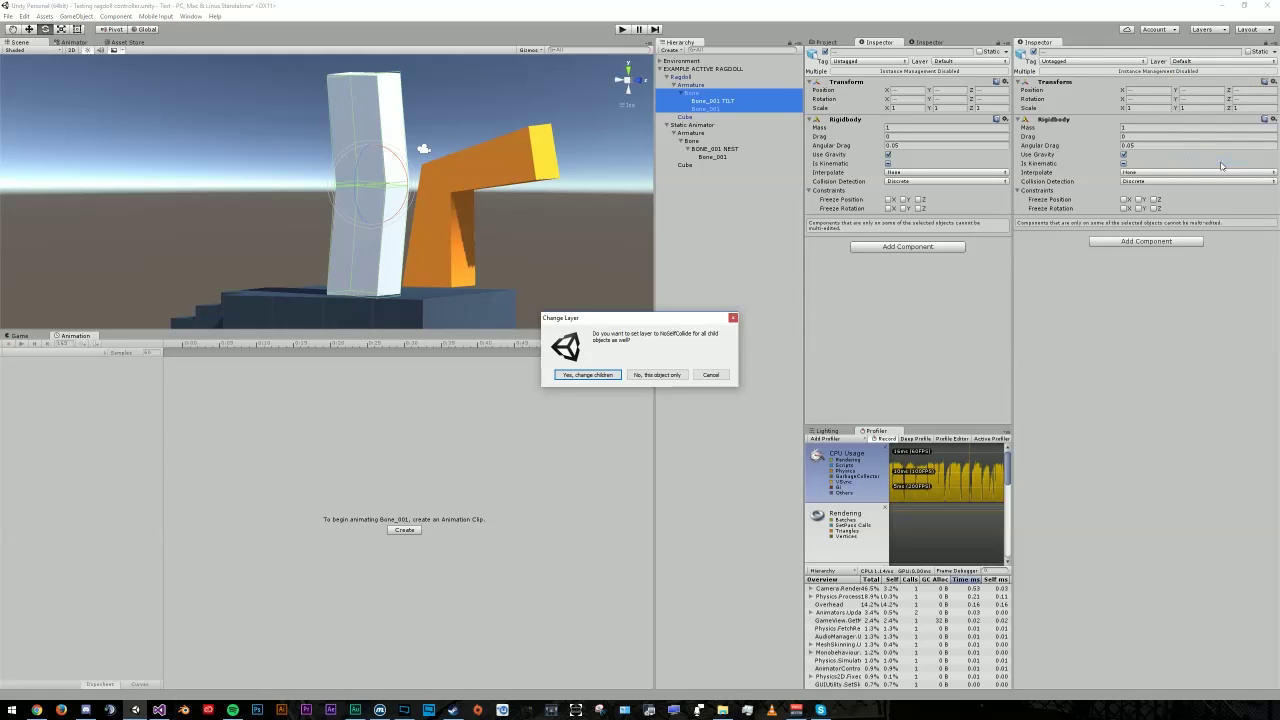
left_click(598, 375)
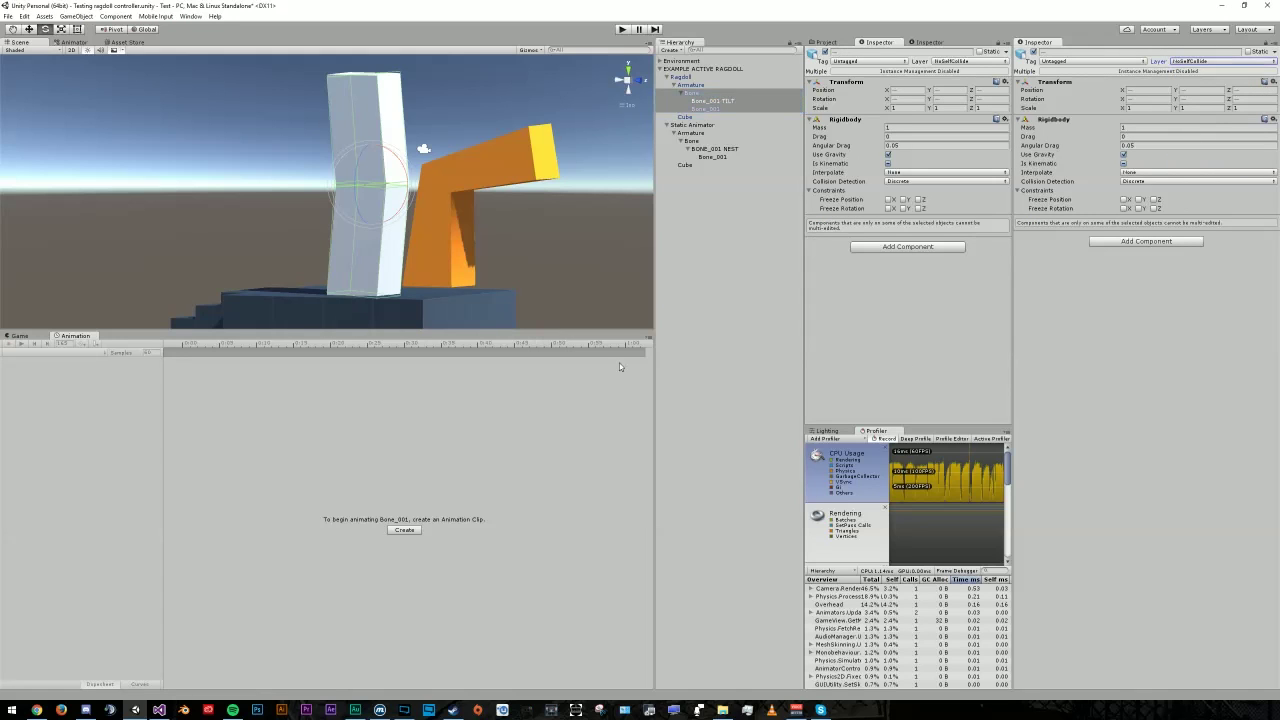
Step: Run Play mode, pull the white ragdoll sideways to test it, then stop
left_click(622, 30)
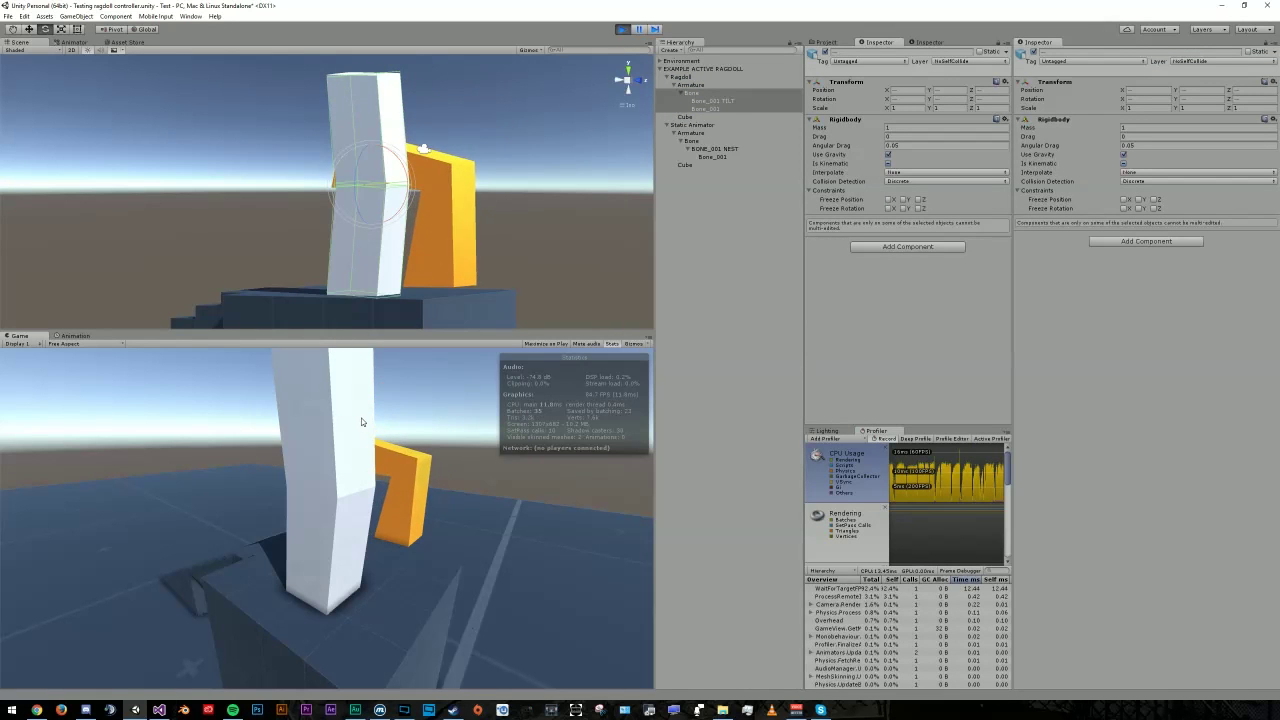
left_click_drag(361, 418, 300, 449)
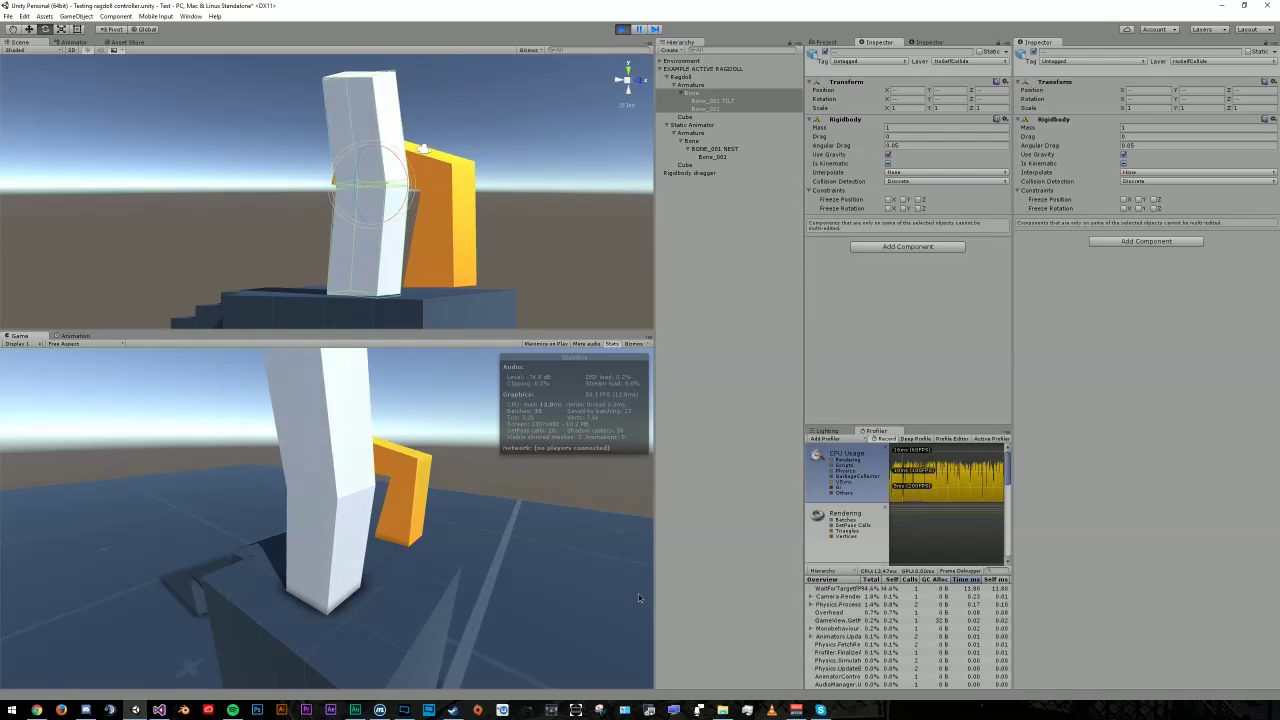
key("ctrl+p")
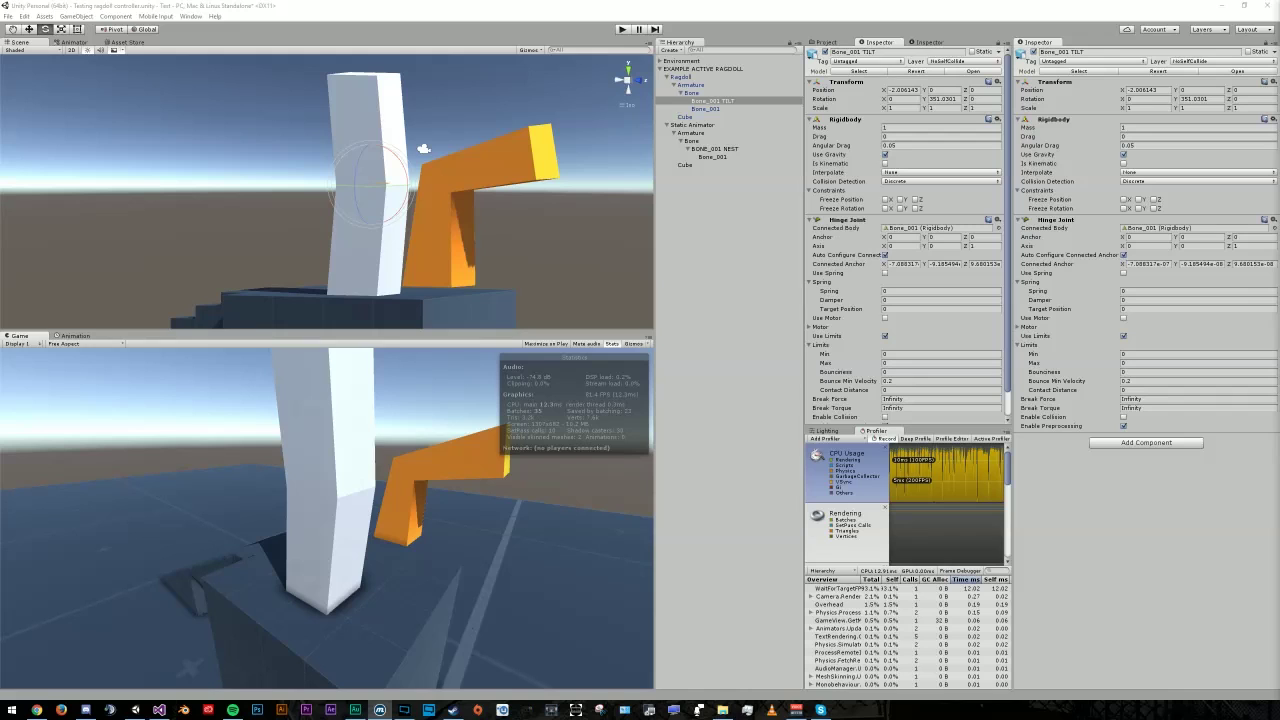
Step: Add a Hinge Joint Target script to Bone_001 TILT with the orange Bone_001 as target, then stop Play mode
left_click(1124, 444)
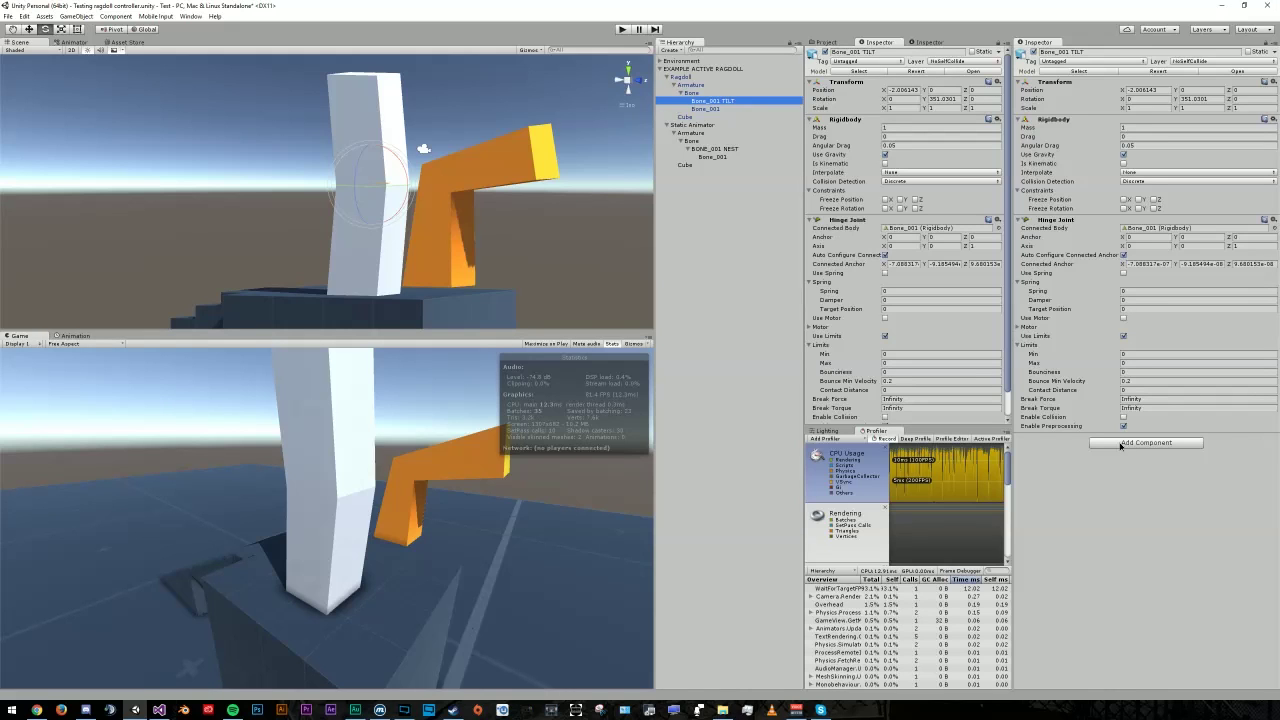
left_click(1120, 443)
key("Down")
key("Down")
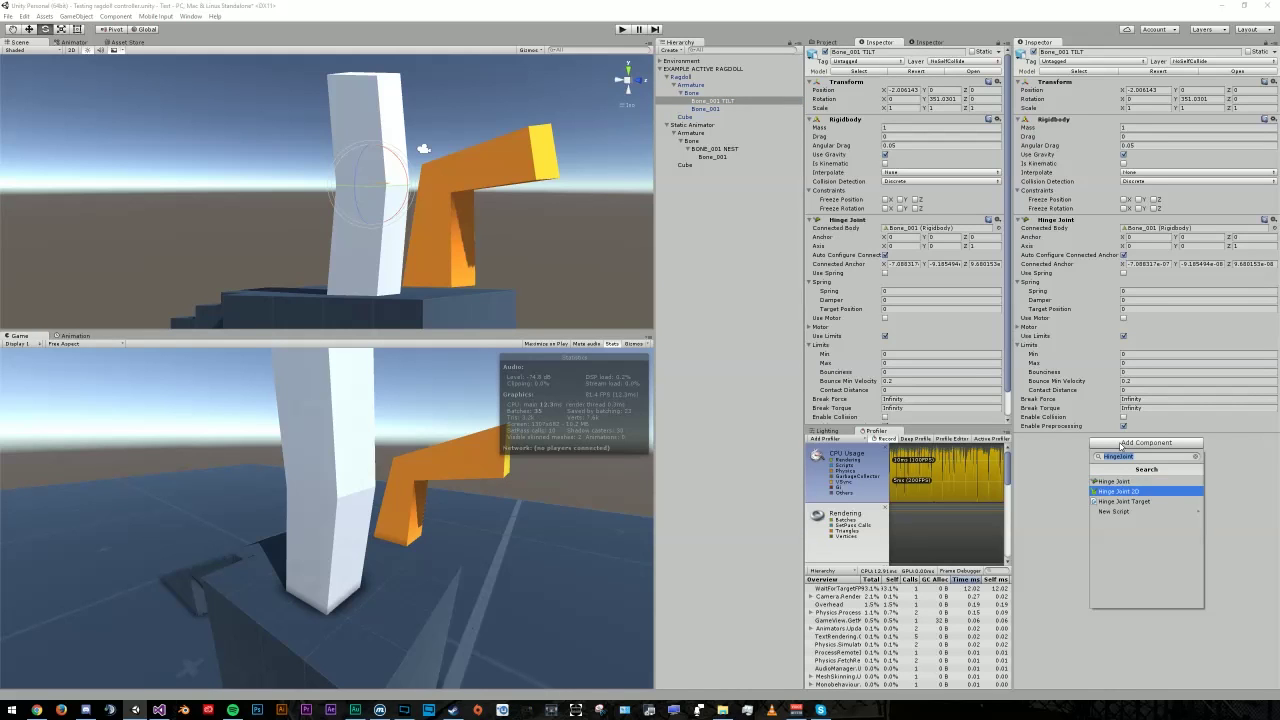
key("Return")
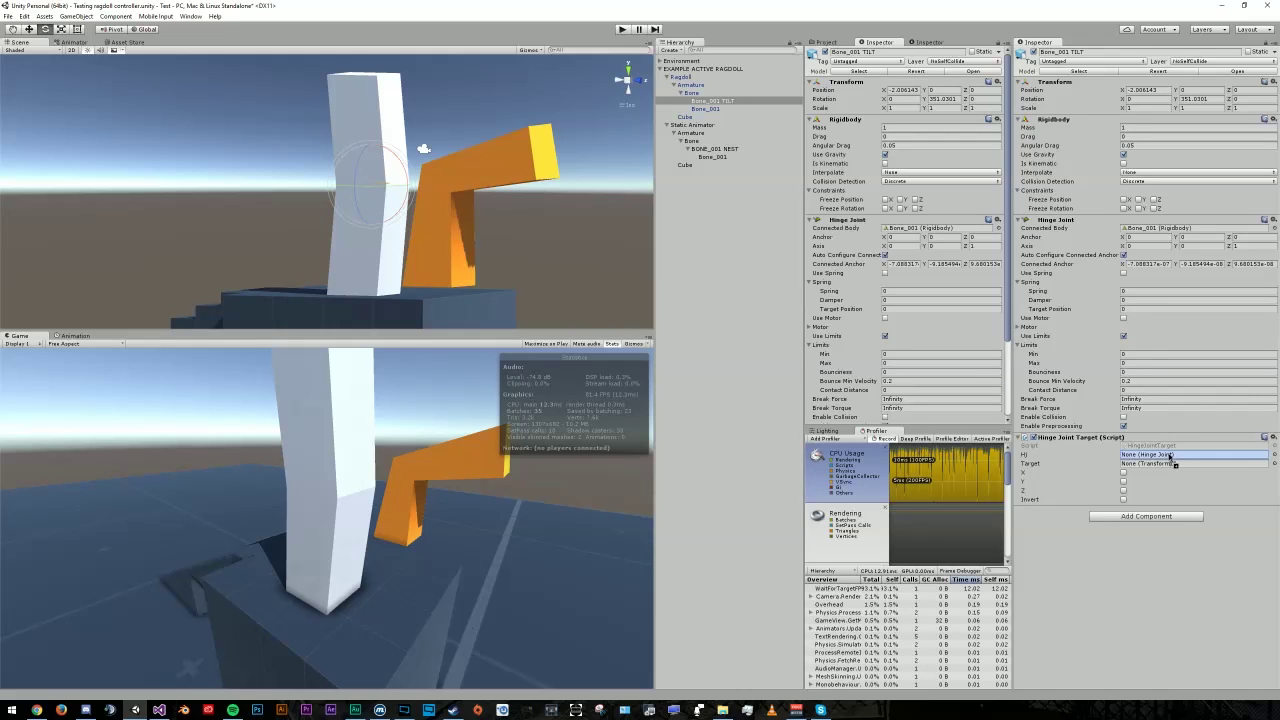
left_click_drag(719, 160, 1046, 407)
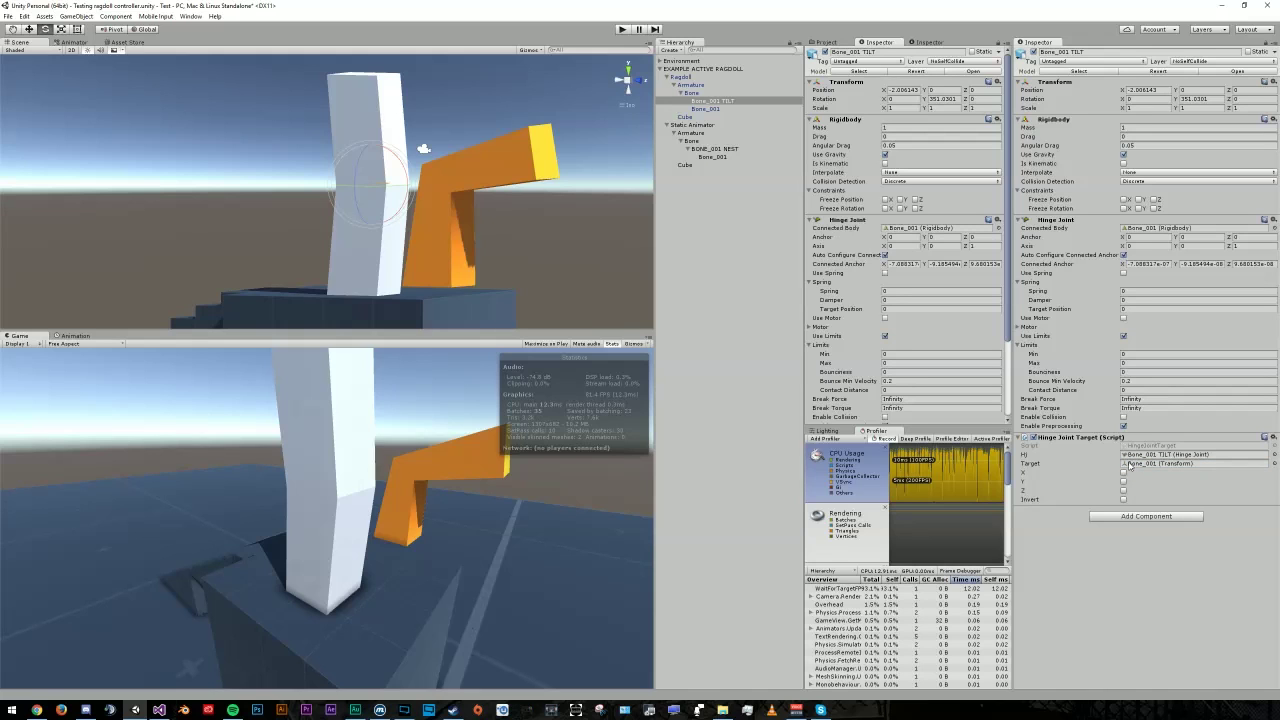
key("ctrl+p")
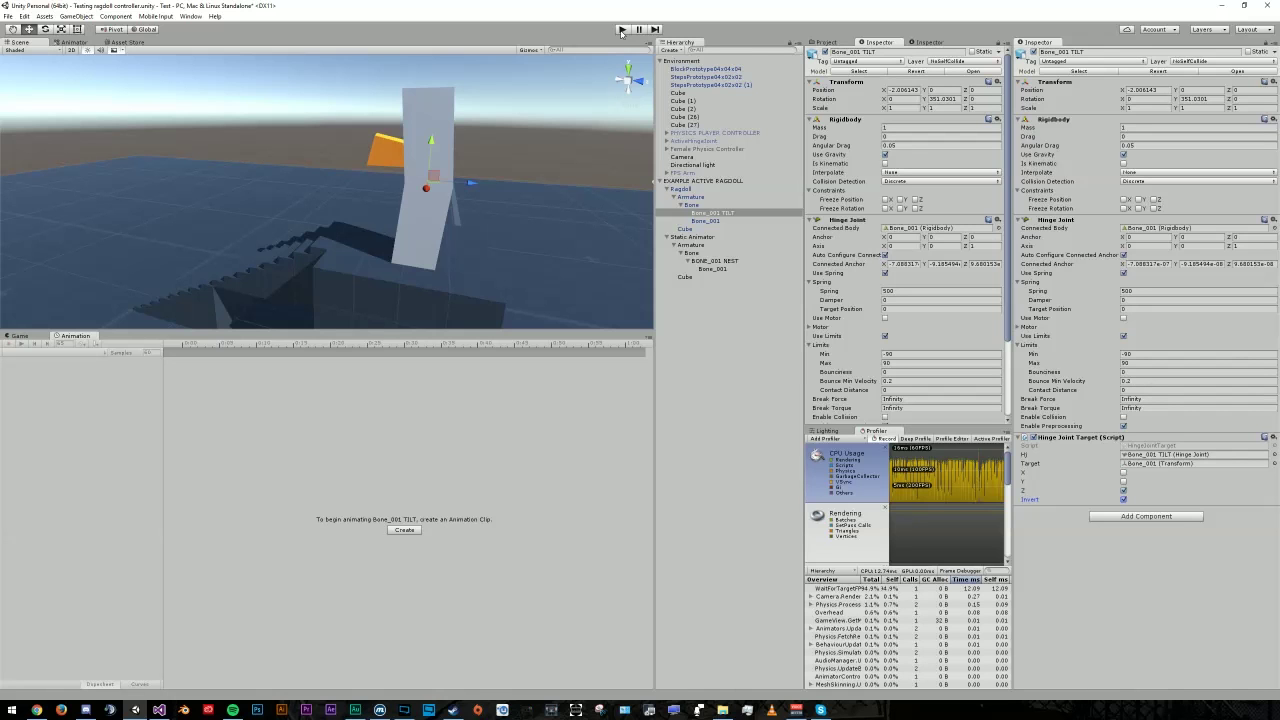
left_click(621, 29)
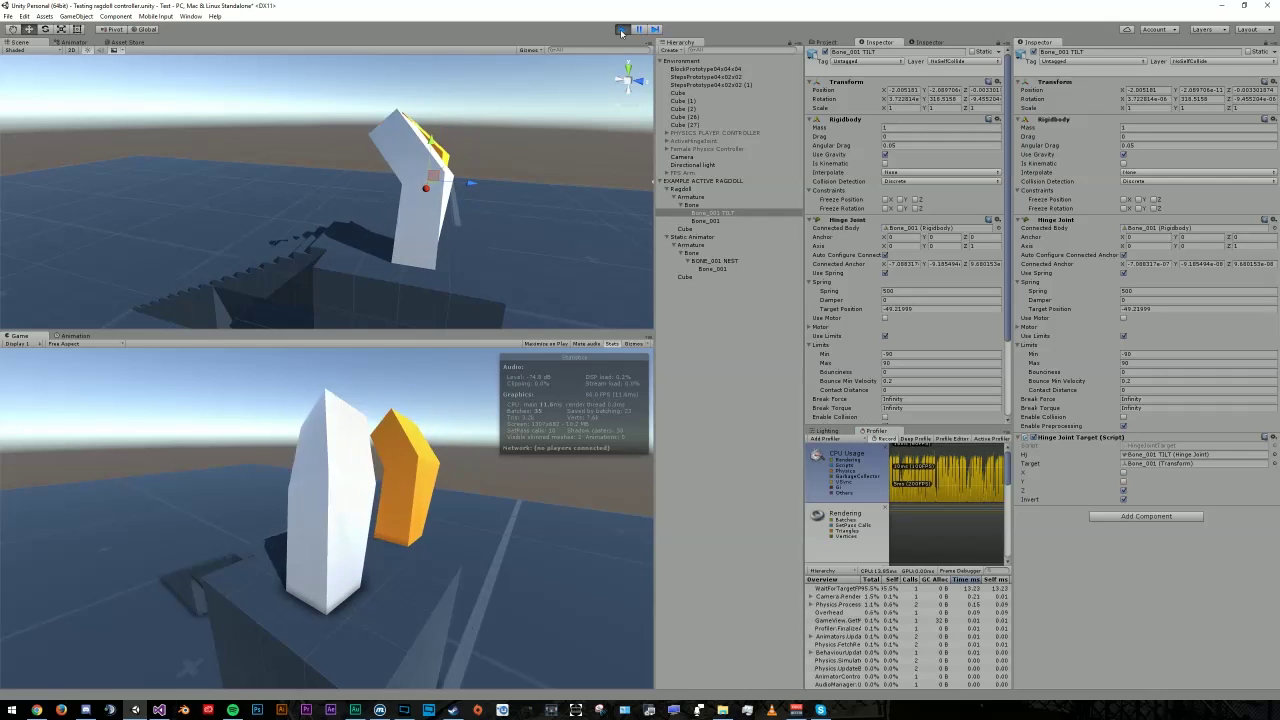
scroll(905, 250, "down", 1)
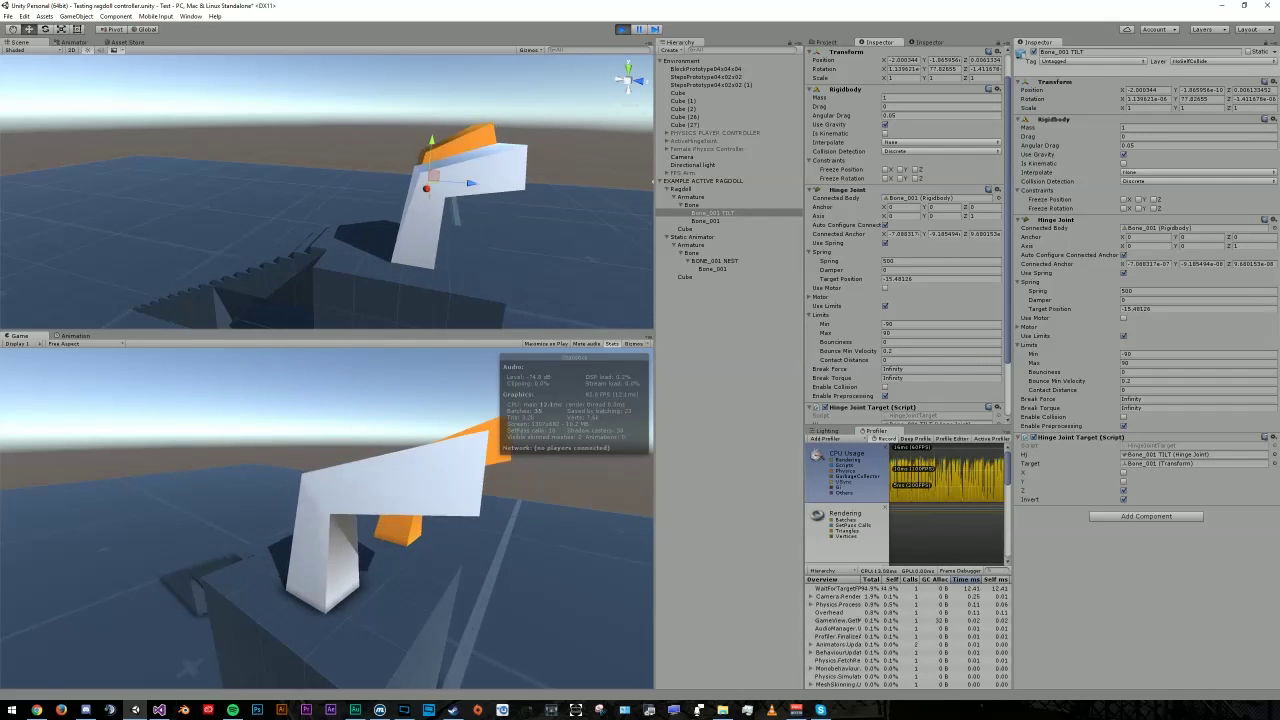
key("ctrl+p")
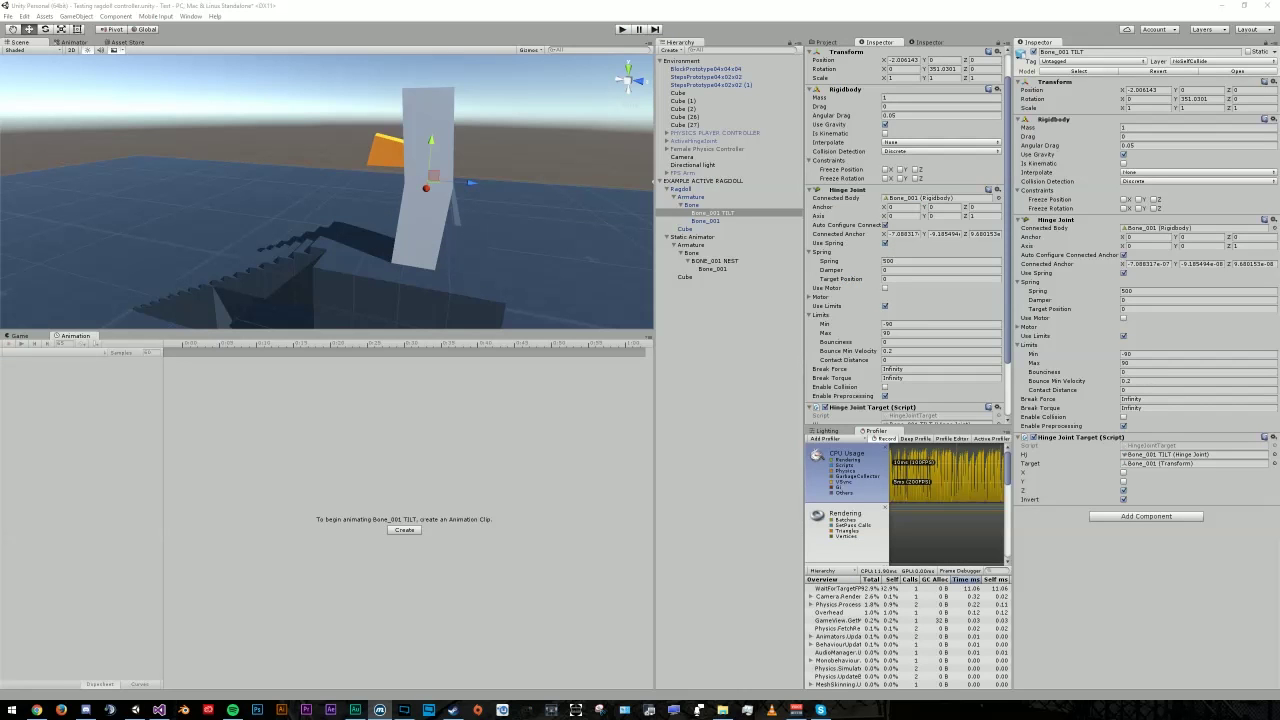